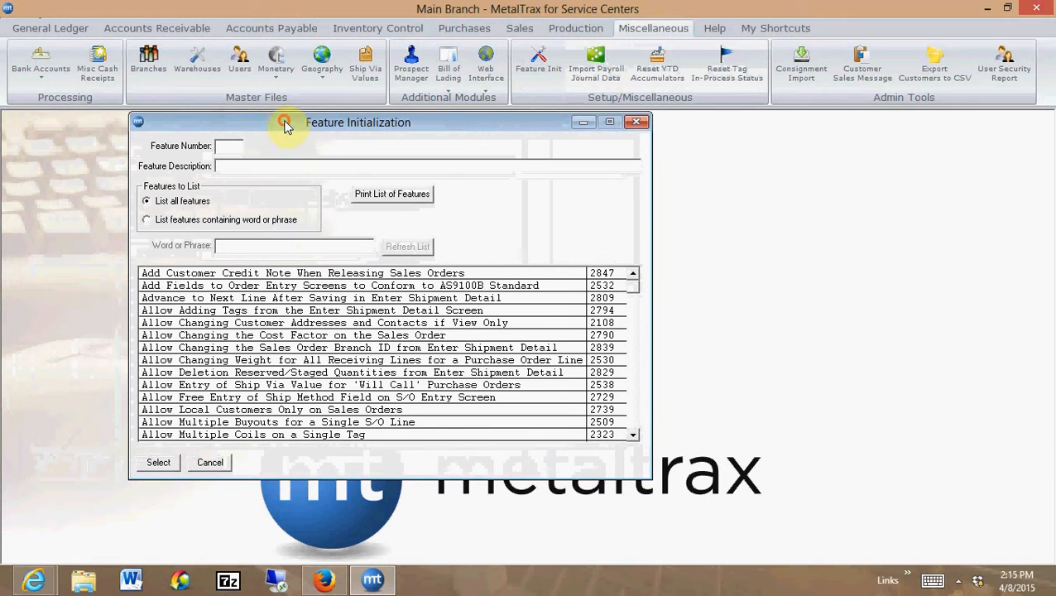
List only the features containing the word "buyout" in Feature Initialization
click(148, 220)
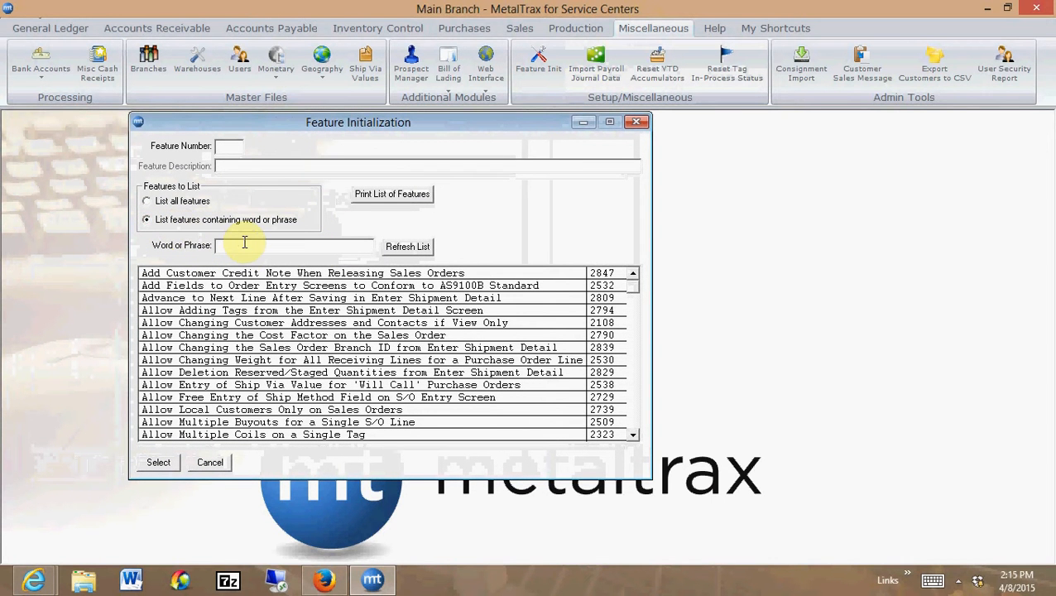
text(buyout)
key(Return)
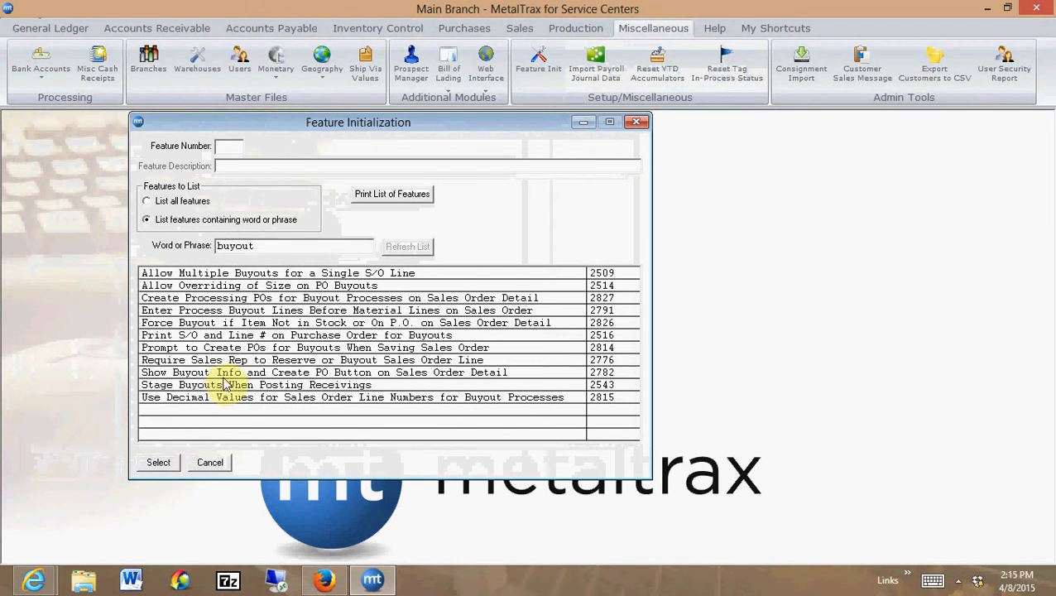
Open the feature Show Buyout Info and Create PO Button on Sales Order Detail, save its settings, and close Feature Initialization
double_click(223, 374)
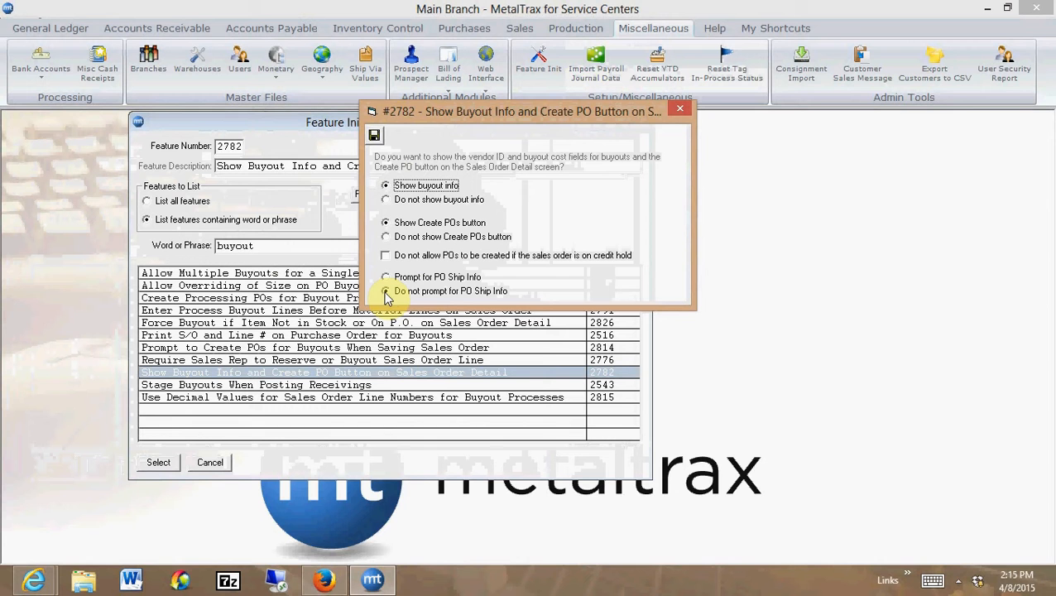
click(375, 138)
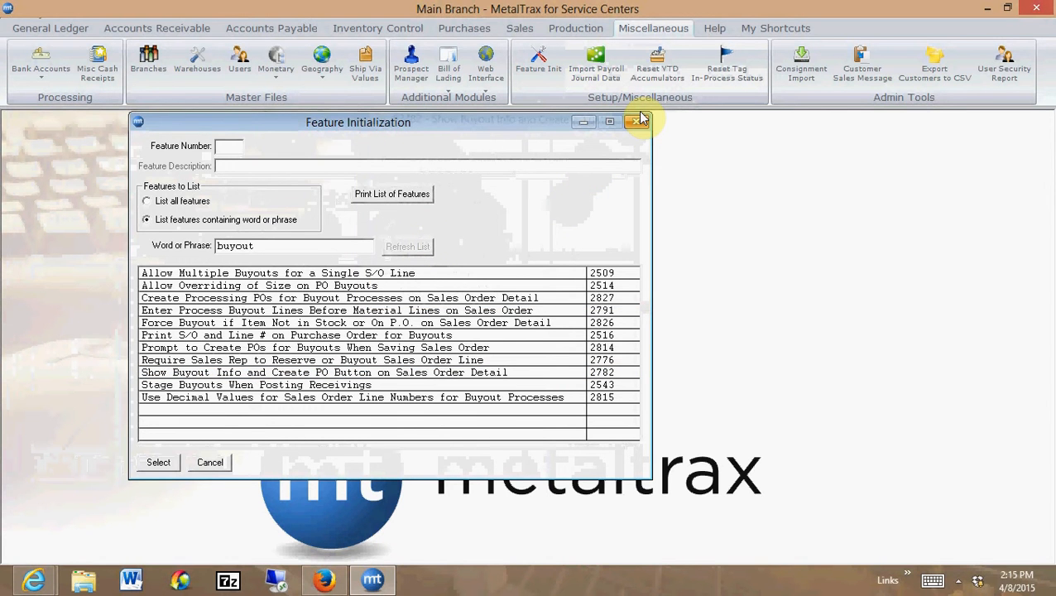
click(637, 123)
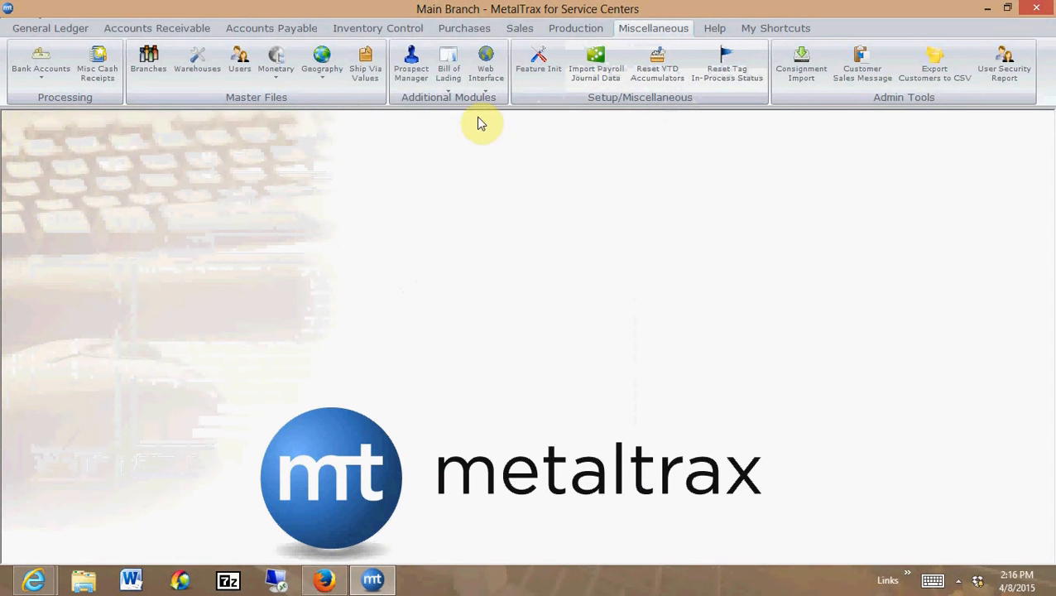
Start a new sales order dated 04/08/2015 from the MAIN warehouse for customer ABC
click(519, 28)
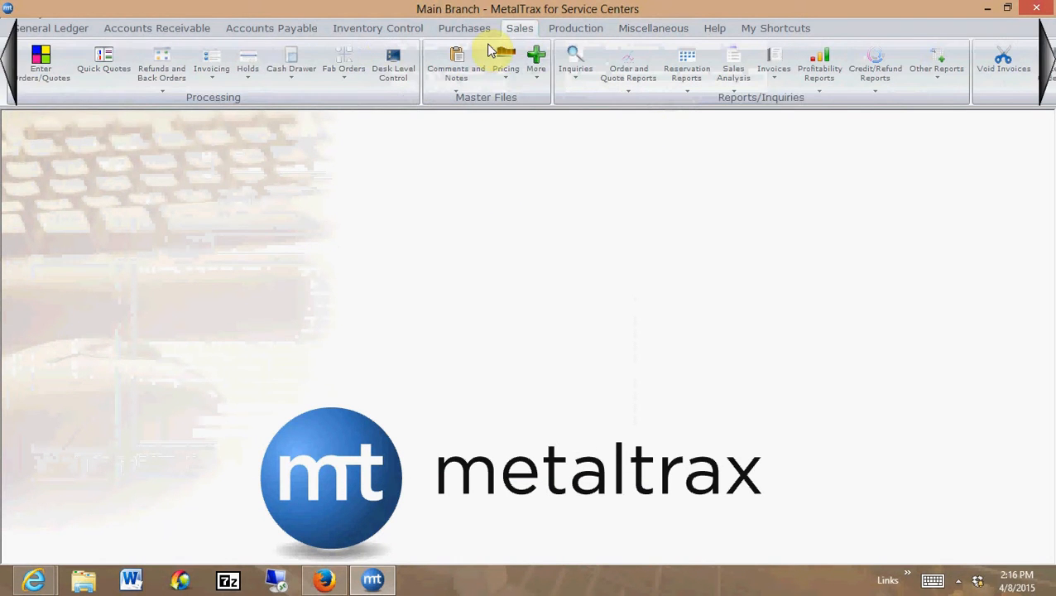
click(37, 74)
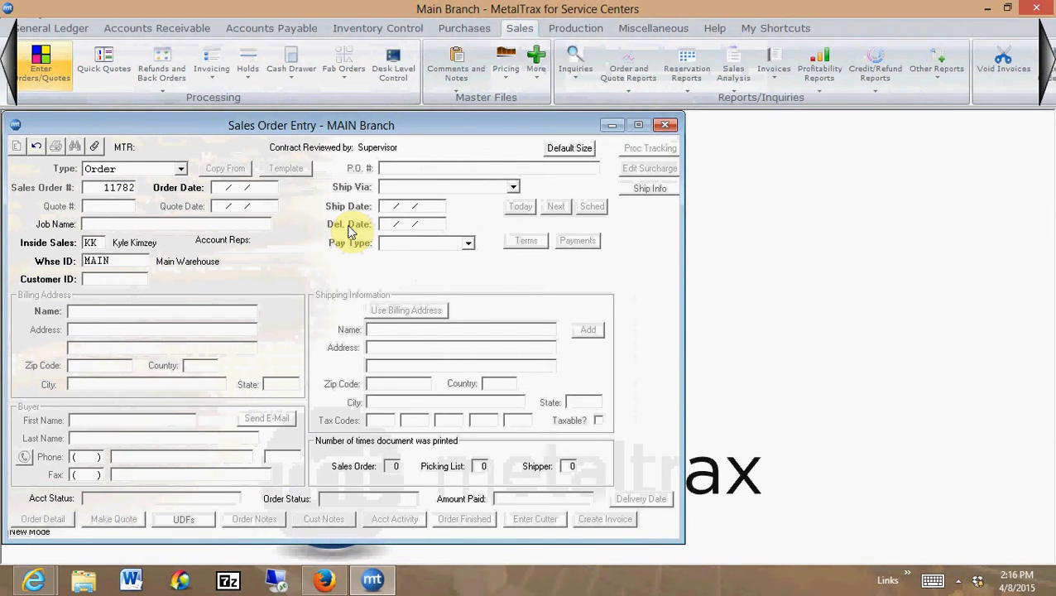
key(Tab)
key(Tab)
key(Tab)
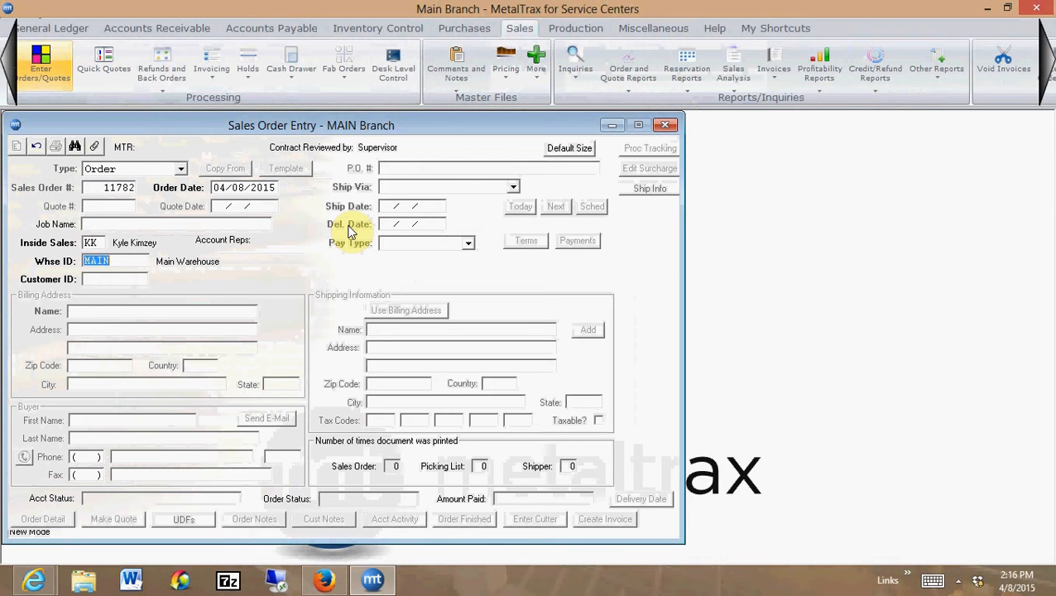
key(Tab)
text(ABC)
key(Tab)
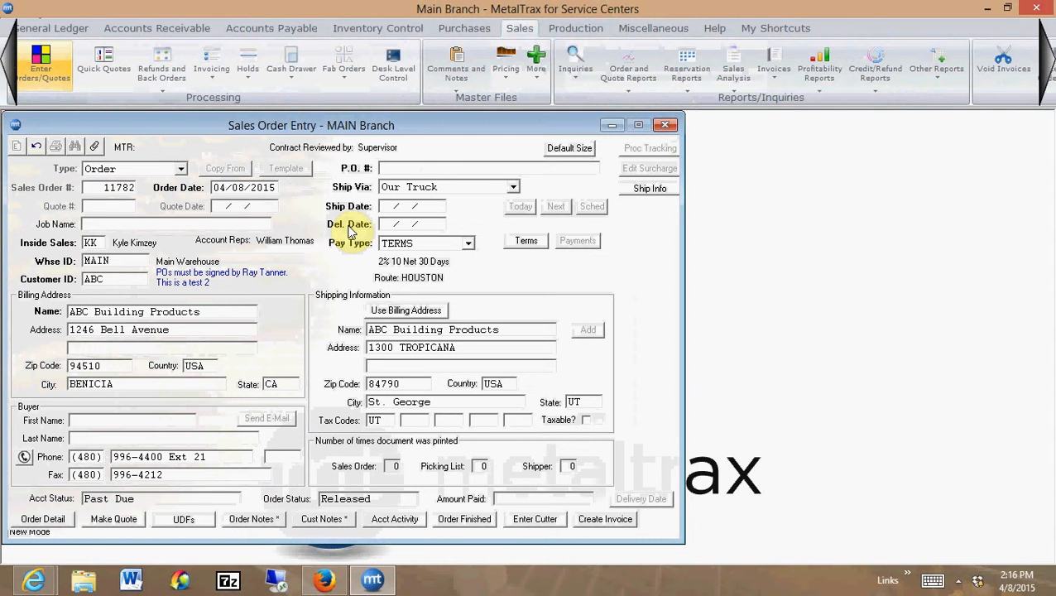
Enter the customer's P.O. number, keep Our Truck as the shipping method, and set the ship and delivery dates to 04/08/2015
text(585858)
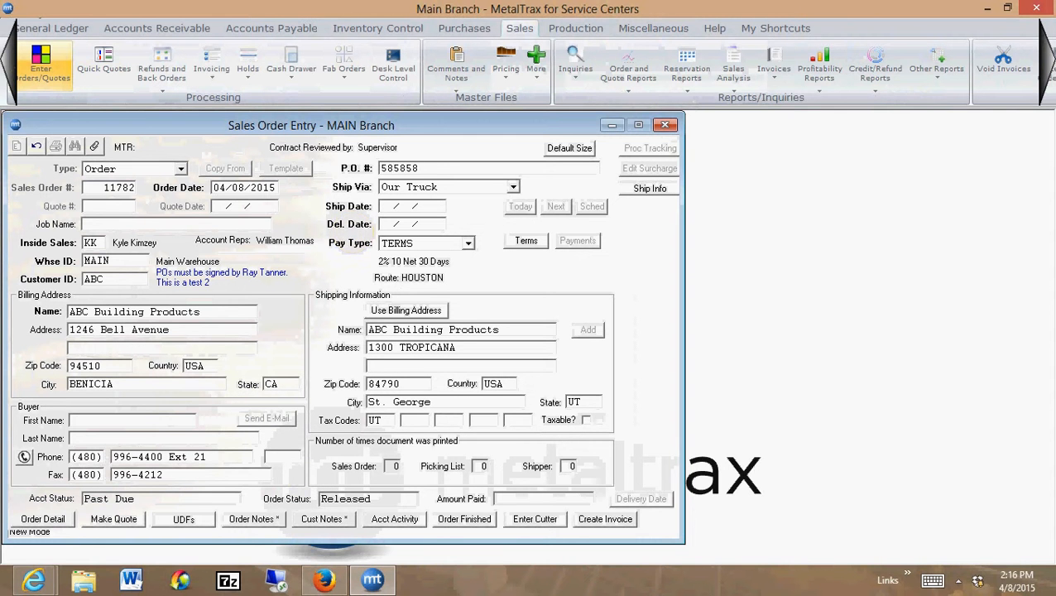
key(Tab)
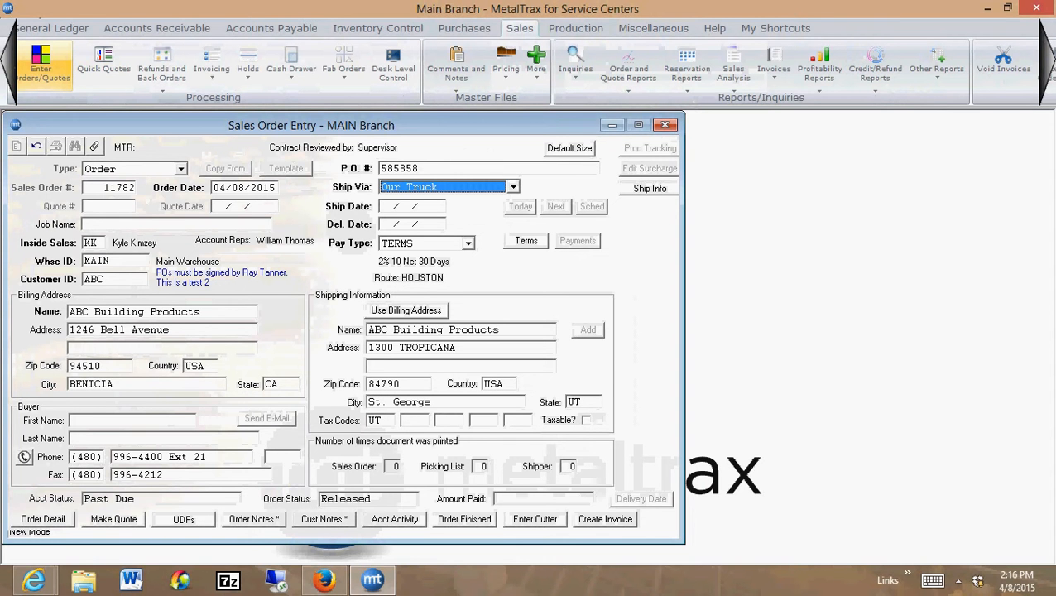
key(Tab)
key(Tab)
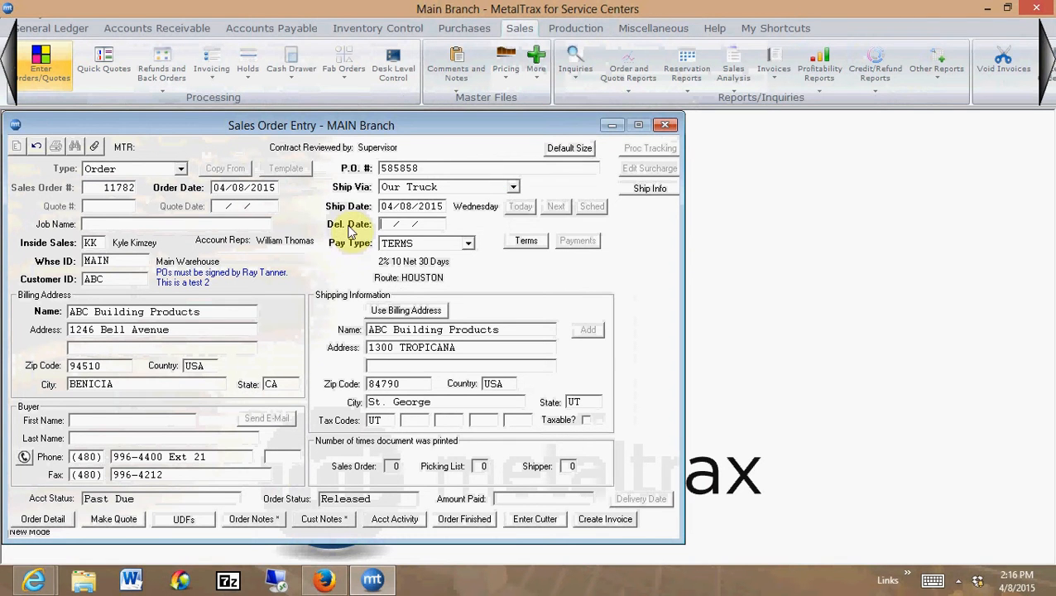
key(Tab)
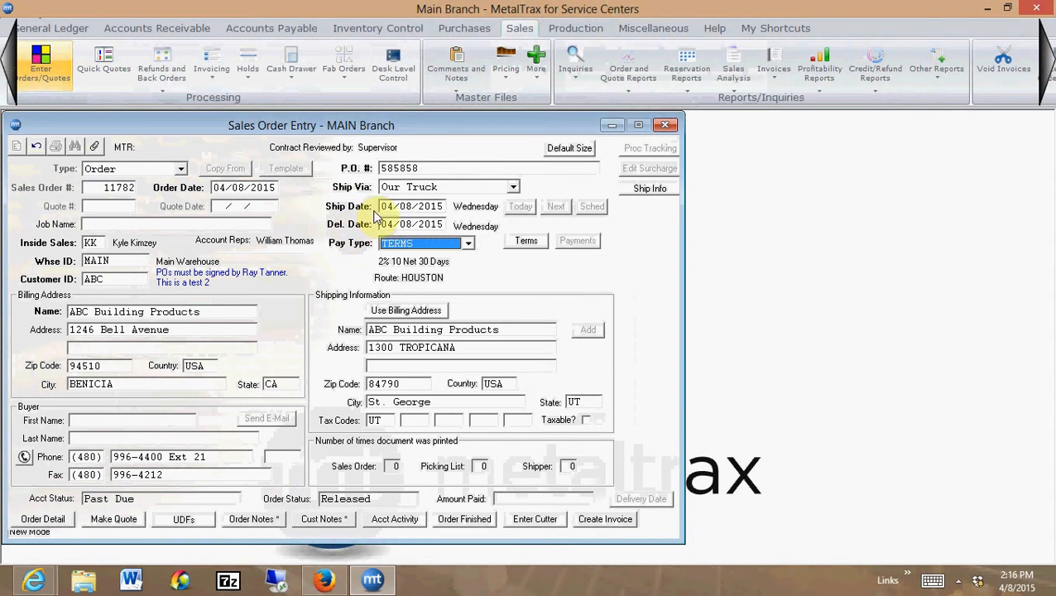
Open the order detail and start line 1 from warehouse MAIN with item PL1-025, the 7/16" T-1 Type A plate
click(55, 521)
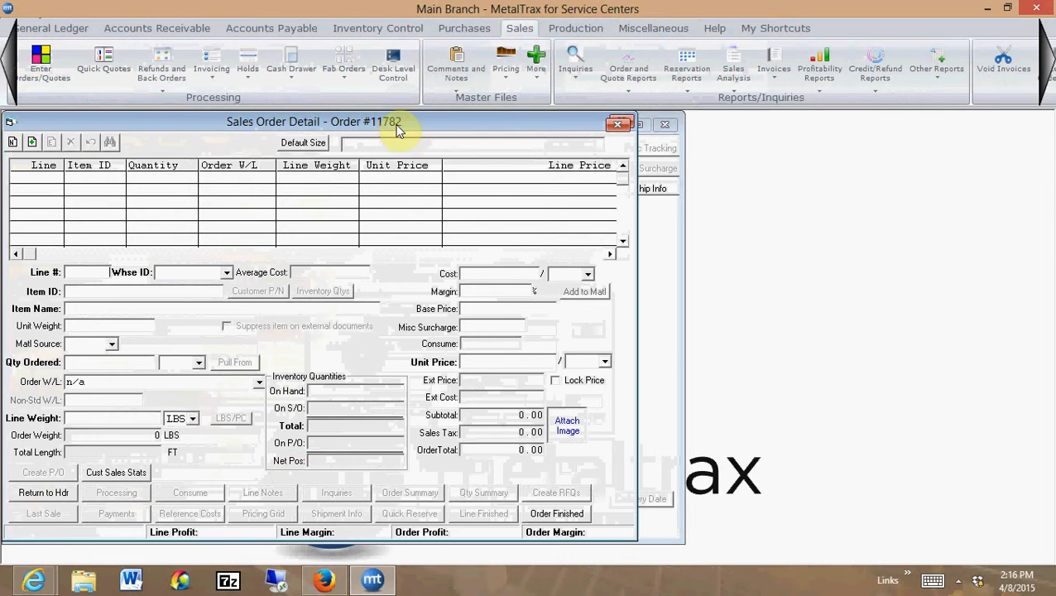
drag(414, 122, 449, 132)
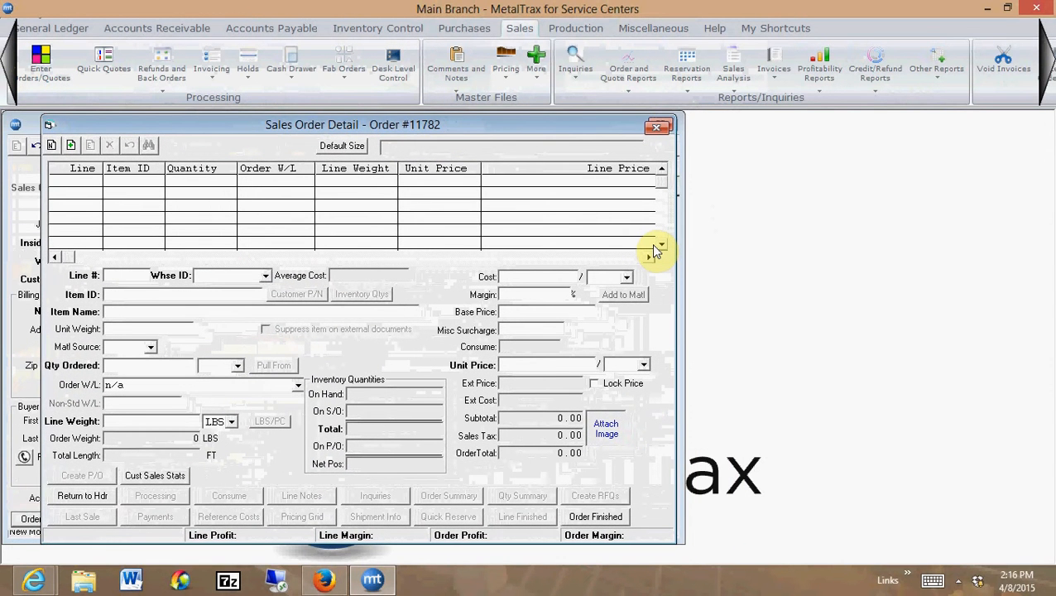
key(Tab)
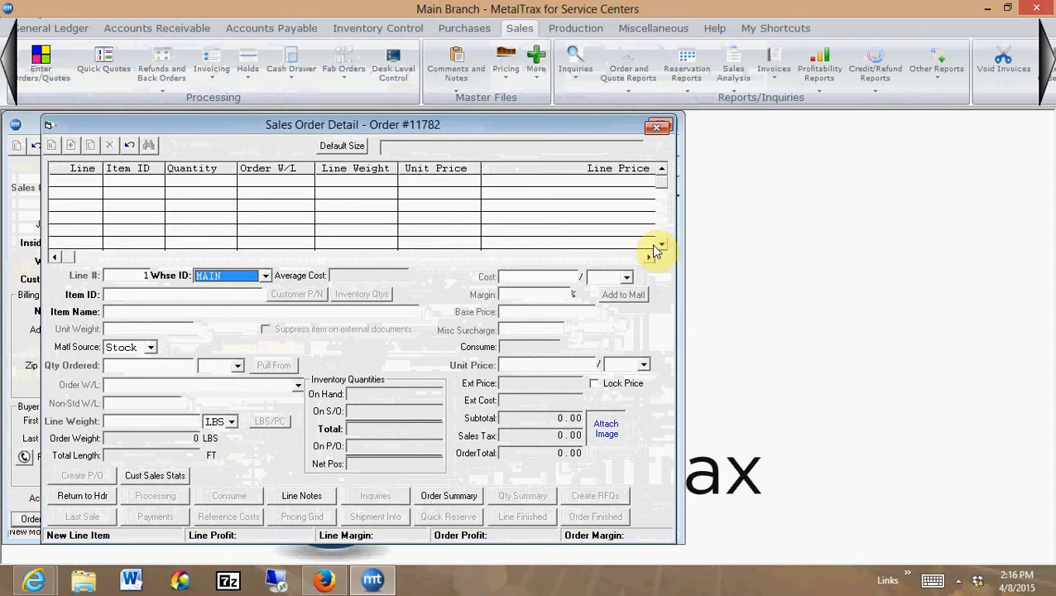
key(Tab)
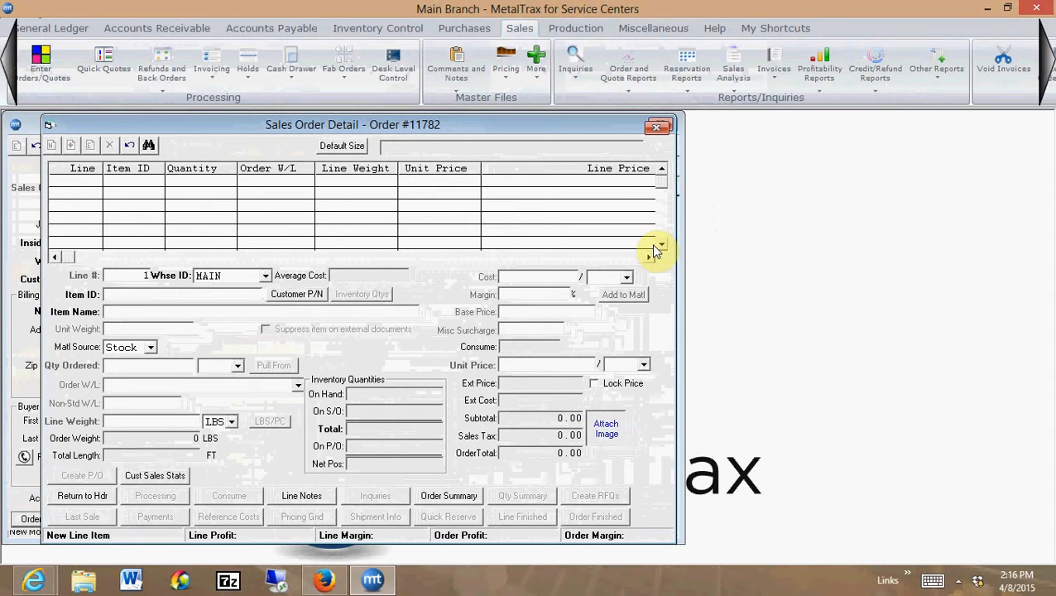
text(PL14)
key(Return)
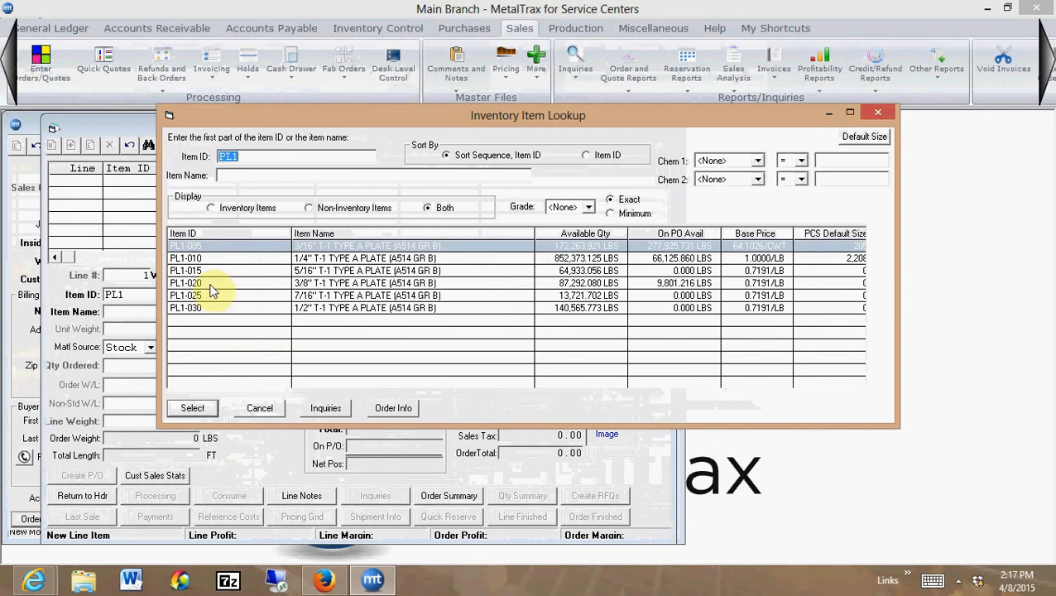
double_click(344, 300)
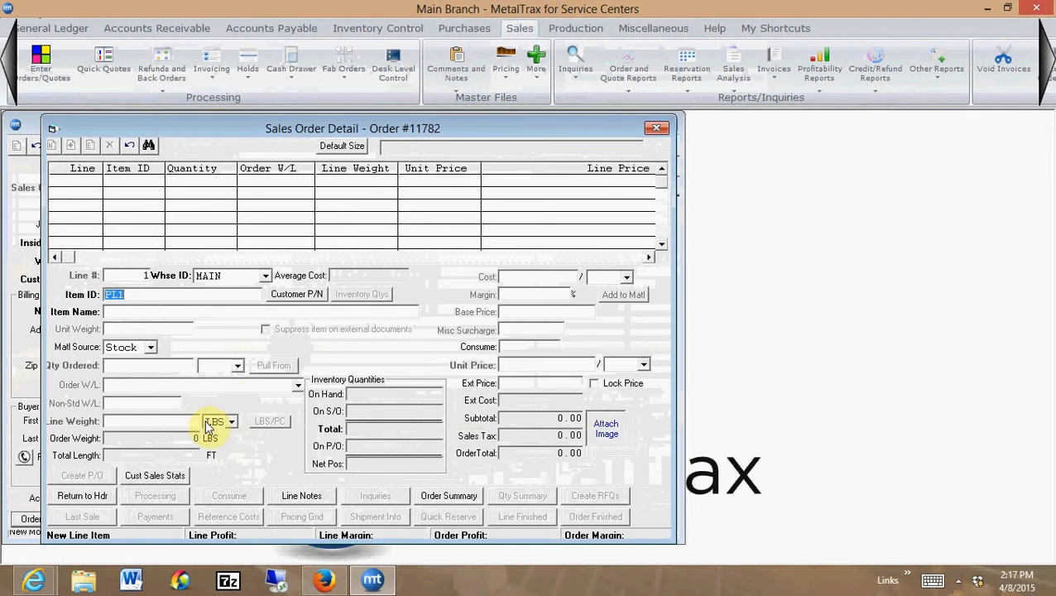
key(Tab)
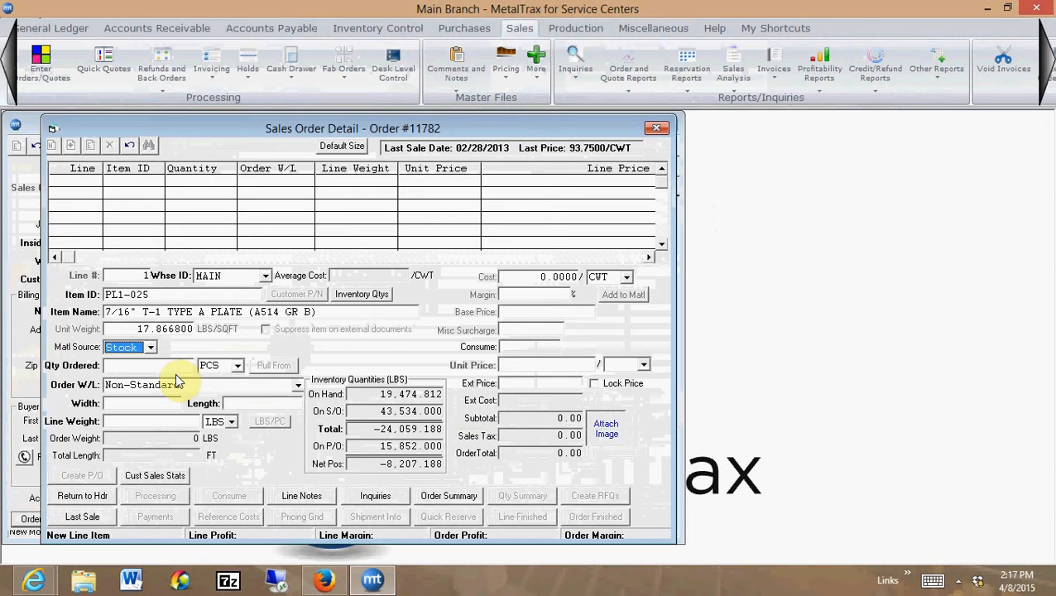
Set the line's material source to Buyout and select Bayou Steel as the vendor
key(Down)
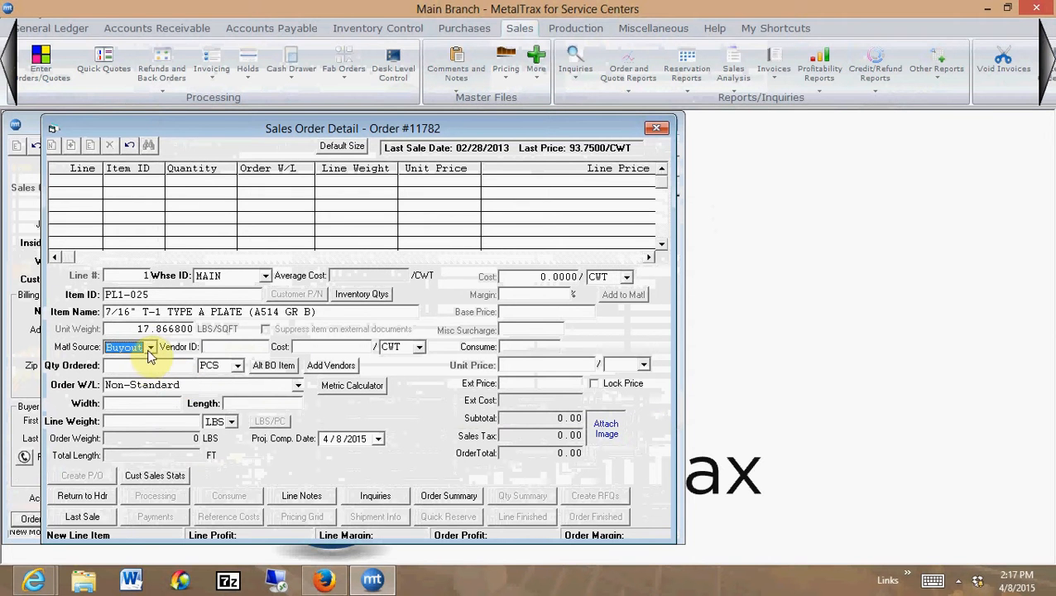
click(151, 349)
click(150, 349)
key(Tab)
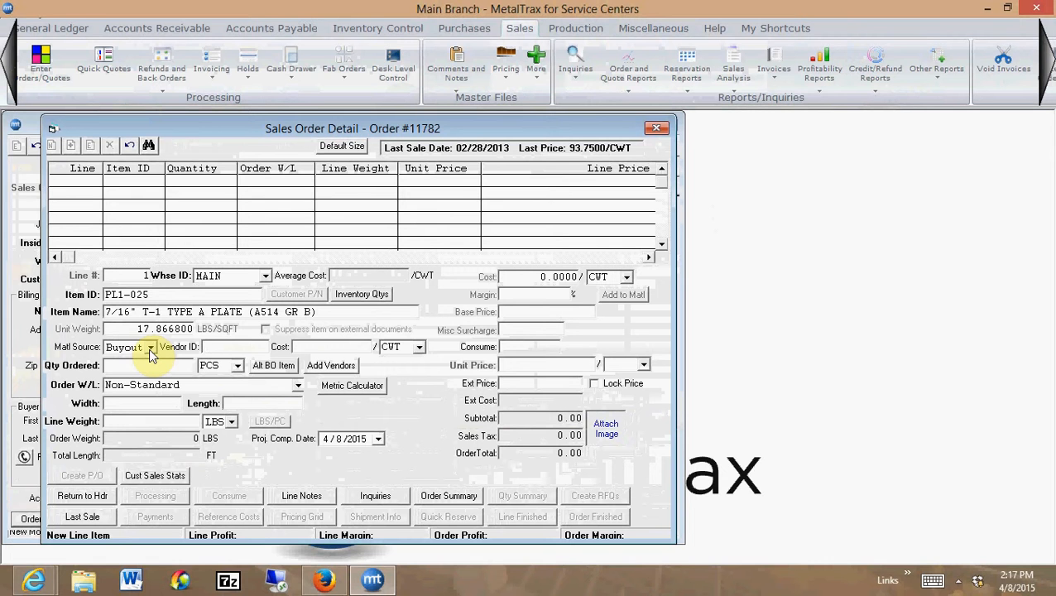
key(Tab)
text(B)
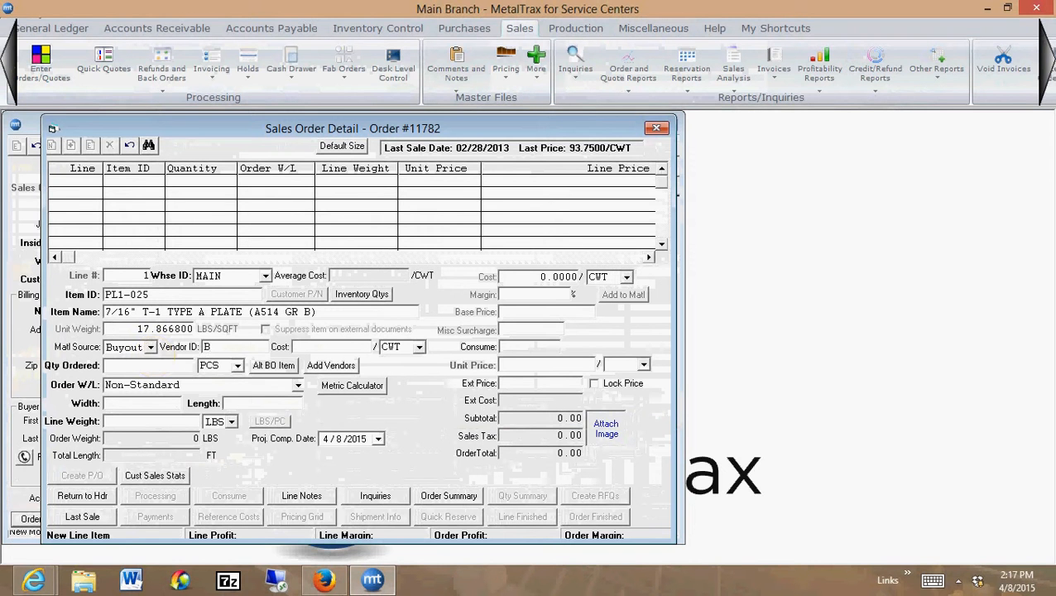
click(149, 348)
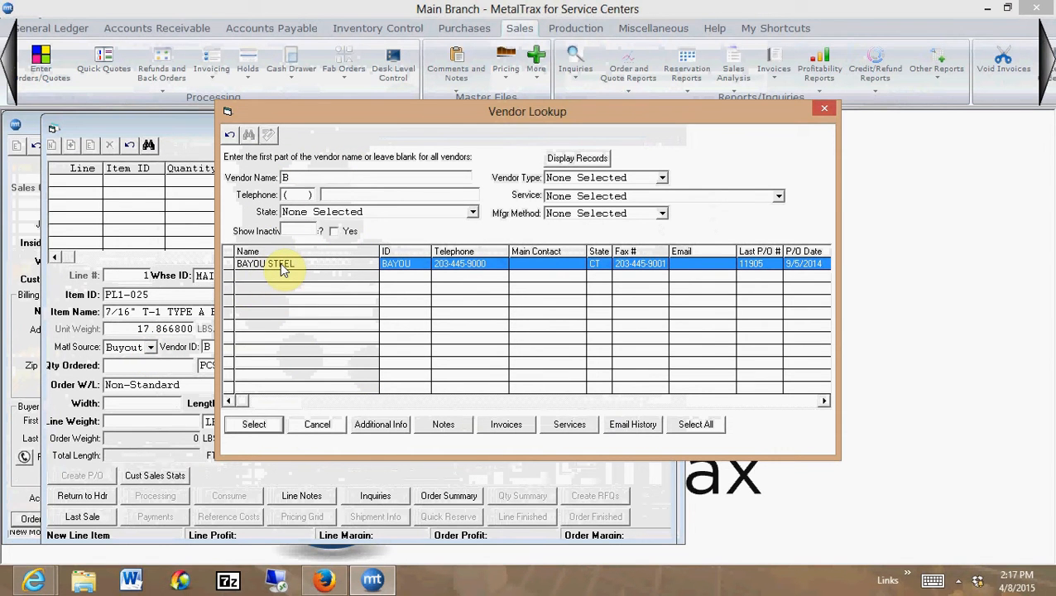
click(254, 424)
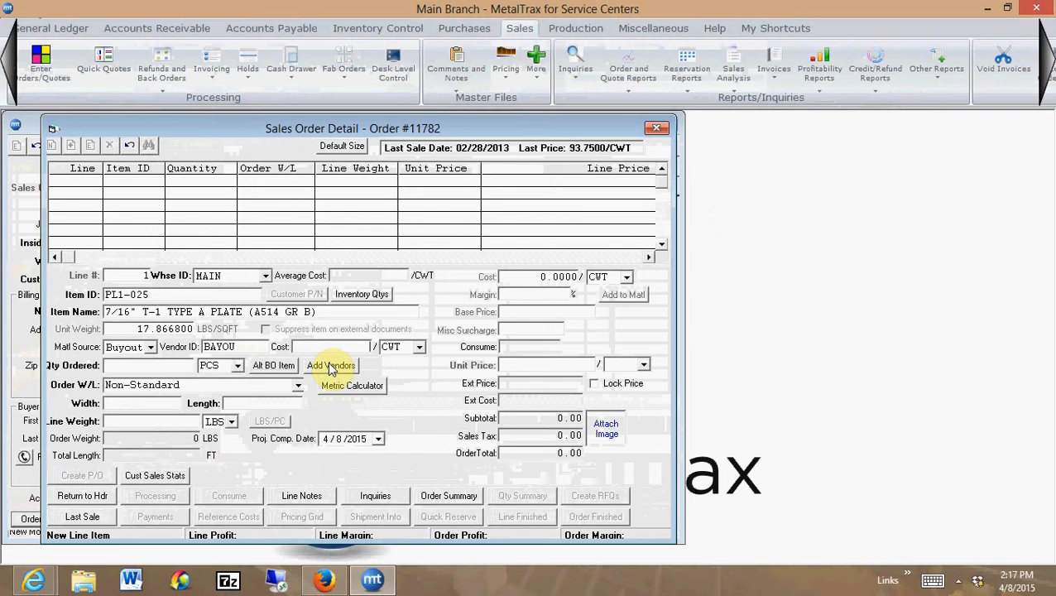
Set the buyout cost to 43 per CWT and the quantity ordered to 34 PCS
text(43)
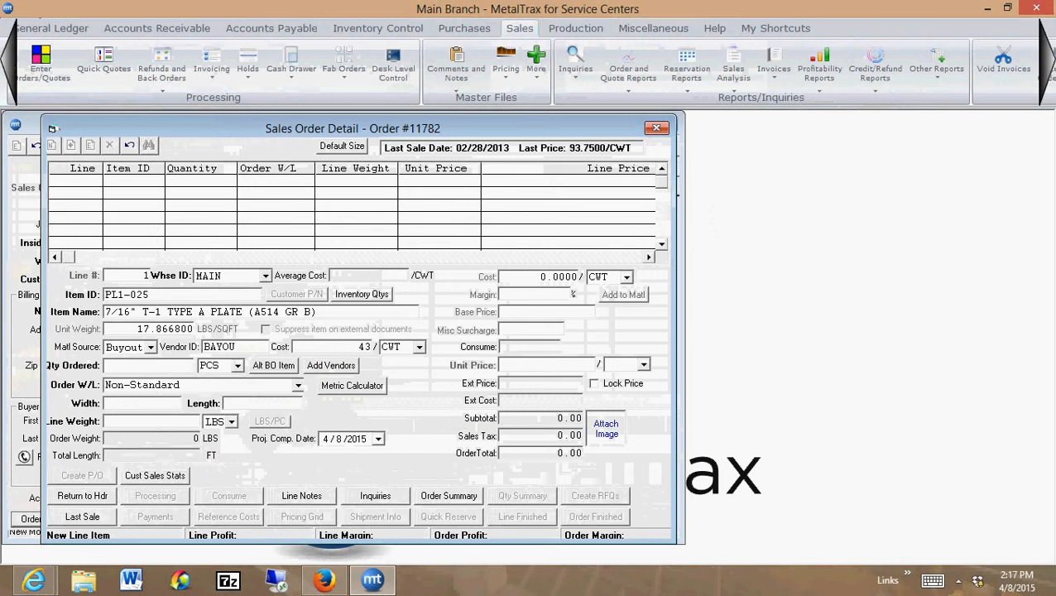
key(Tab)
key(Tab)
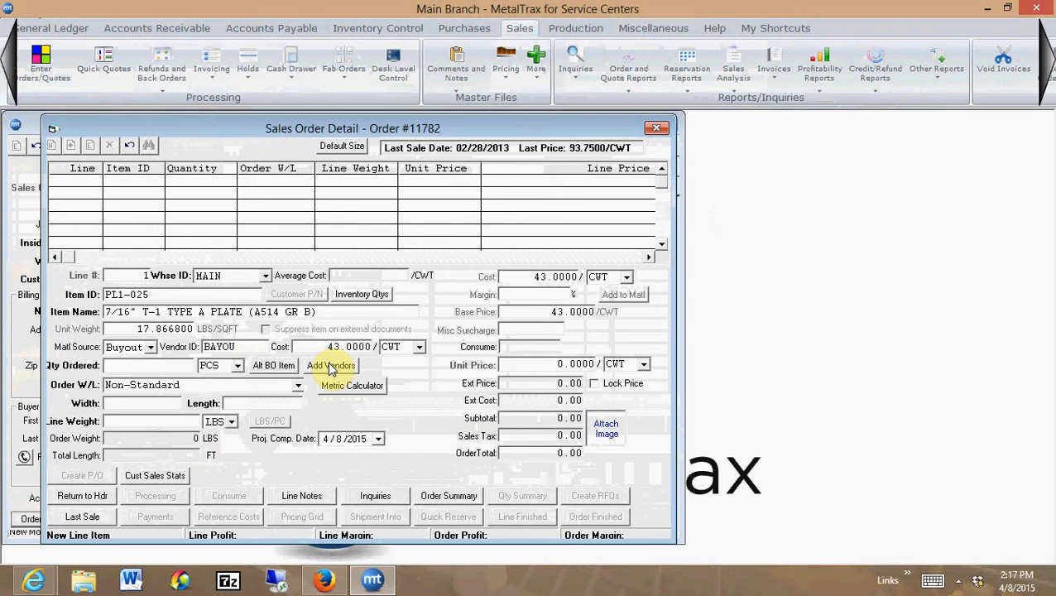
text(34)
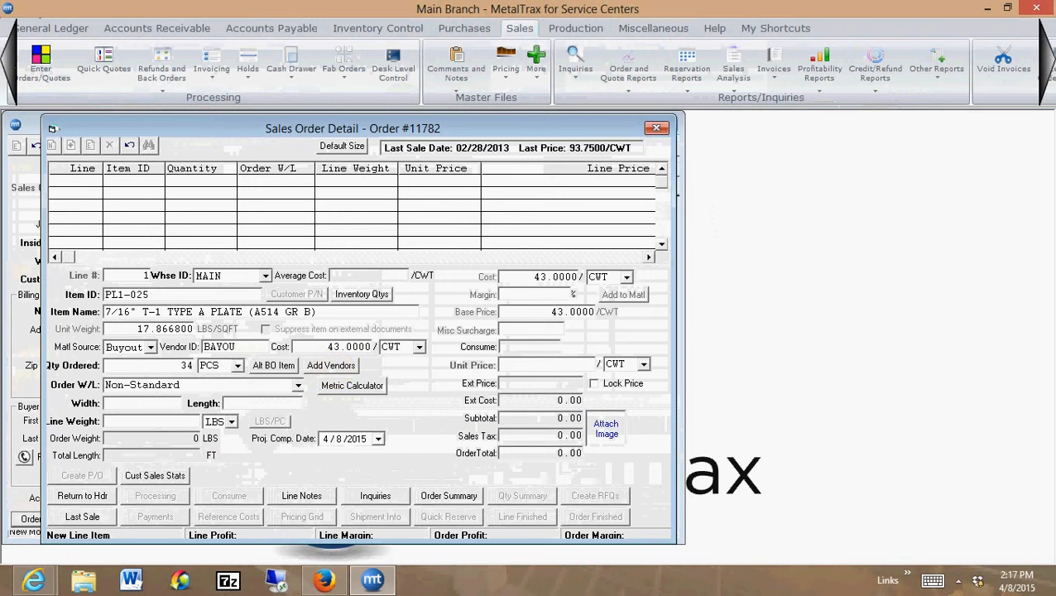
key(Tab)
key(Tab)
key(Tab)
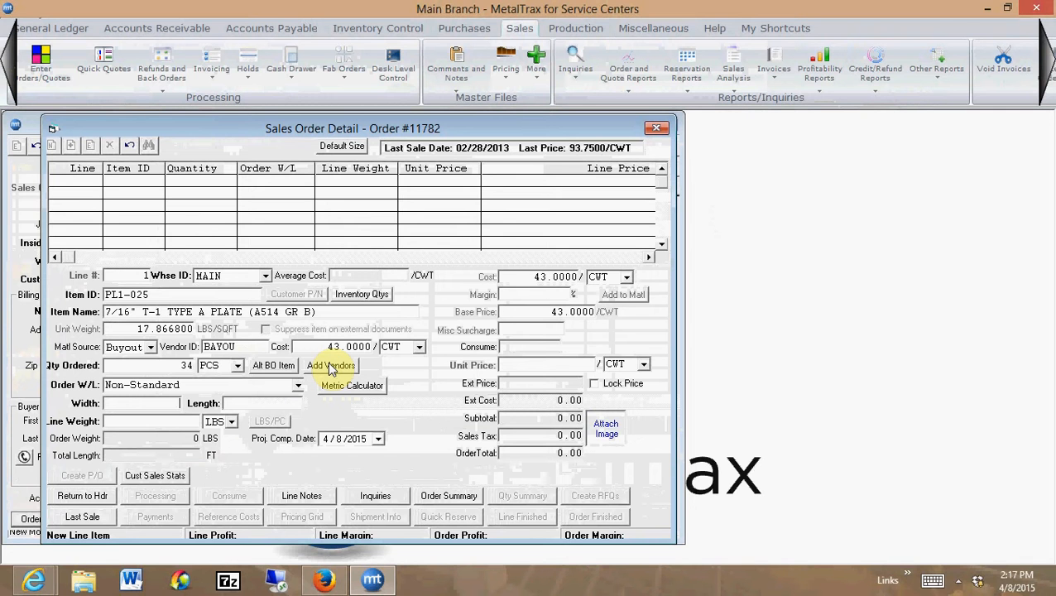
Keep the Non-Standard order size and set its width to 47 and length to 92
text(47)
key(Tab)
text(92)
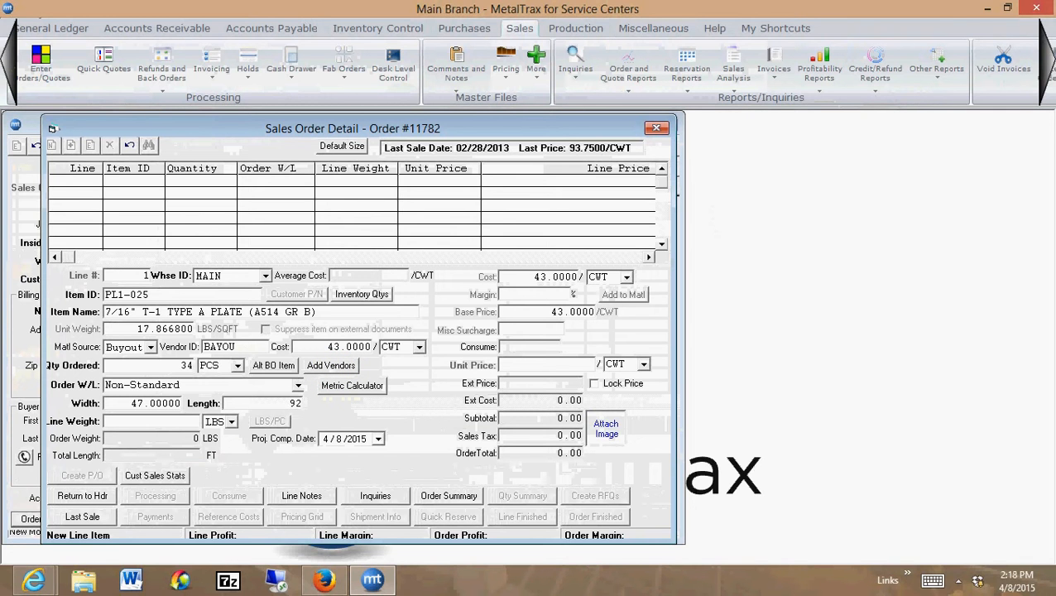
key(Tab)
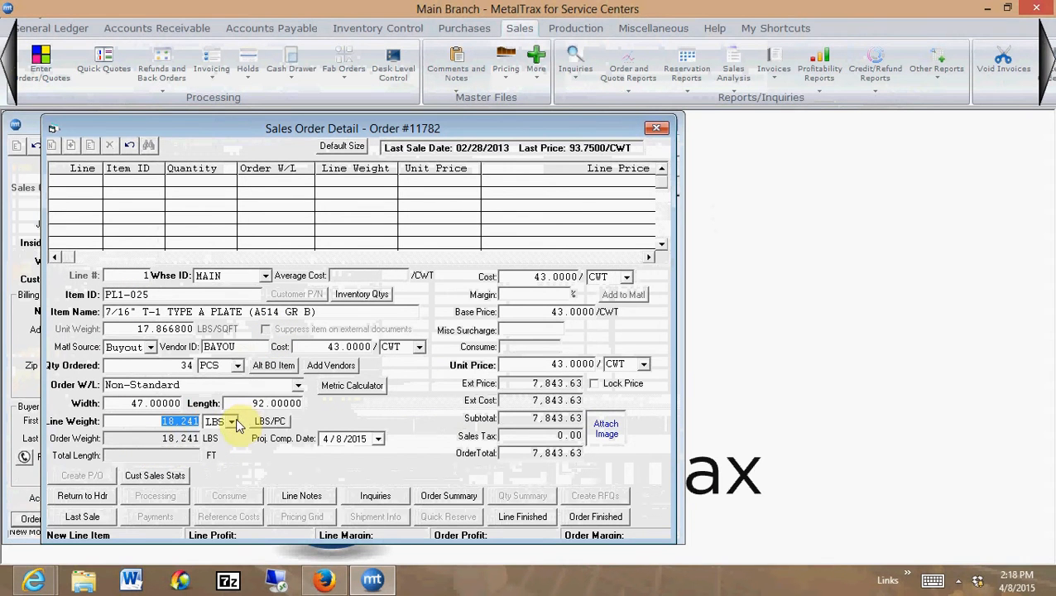
Set the line's margin to 20% with pricing per CWT, and finish the line
key(Tab)
key(Tab)
key(Tab)
key(Tab)
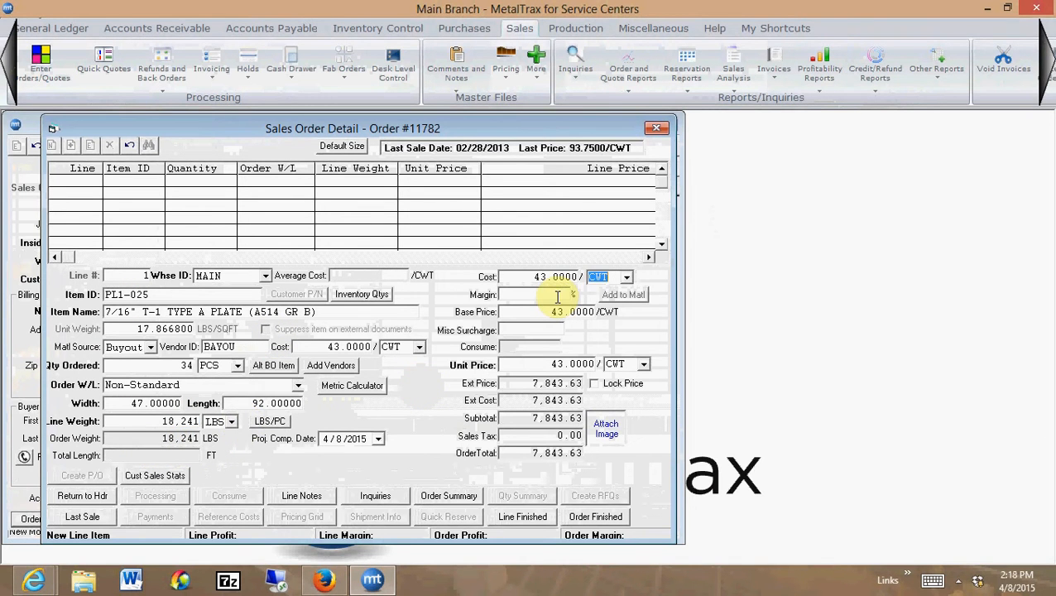
click(558, 296)
text(20)
key(Tab)
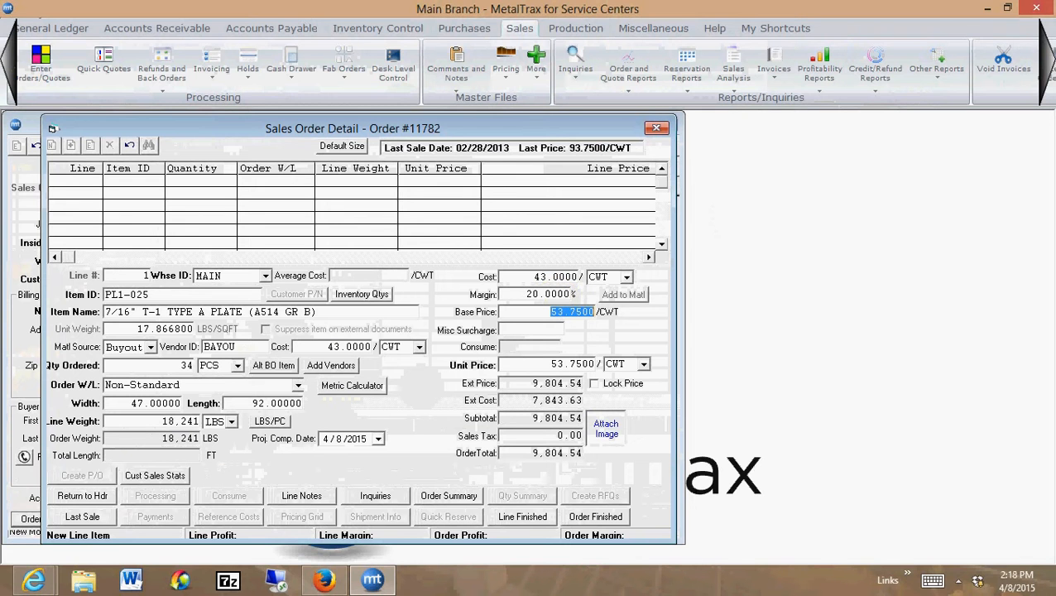
key(Tab)
key(Tab)
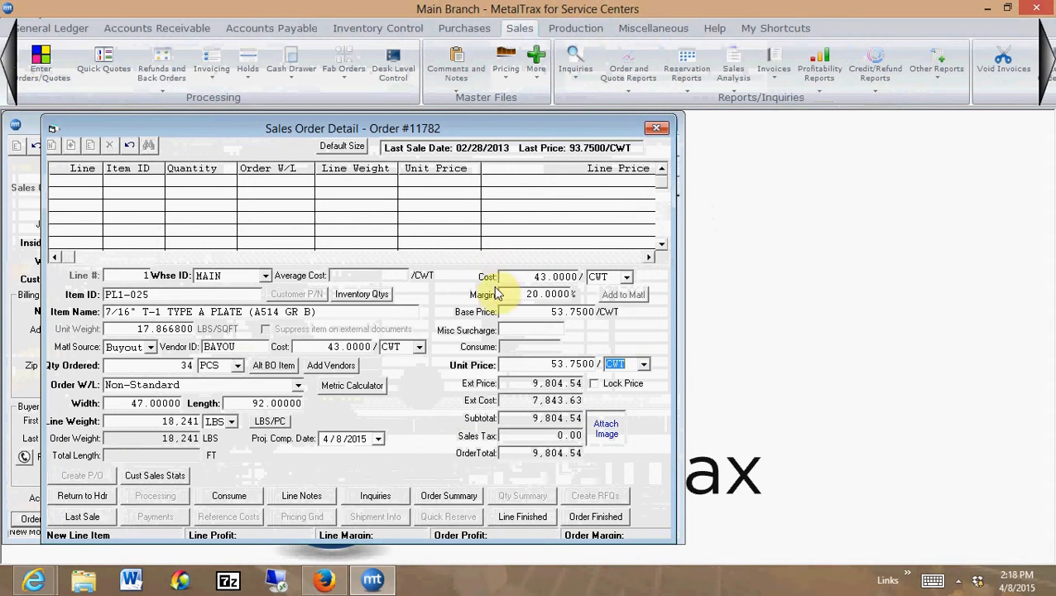
click(523, 517)
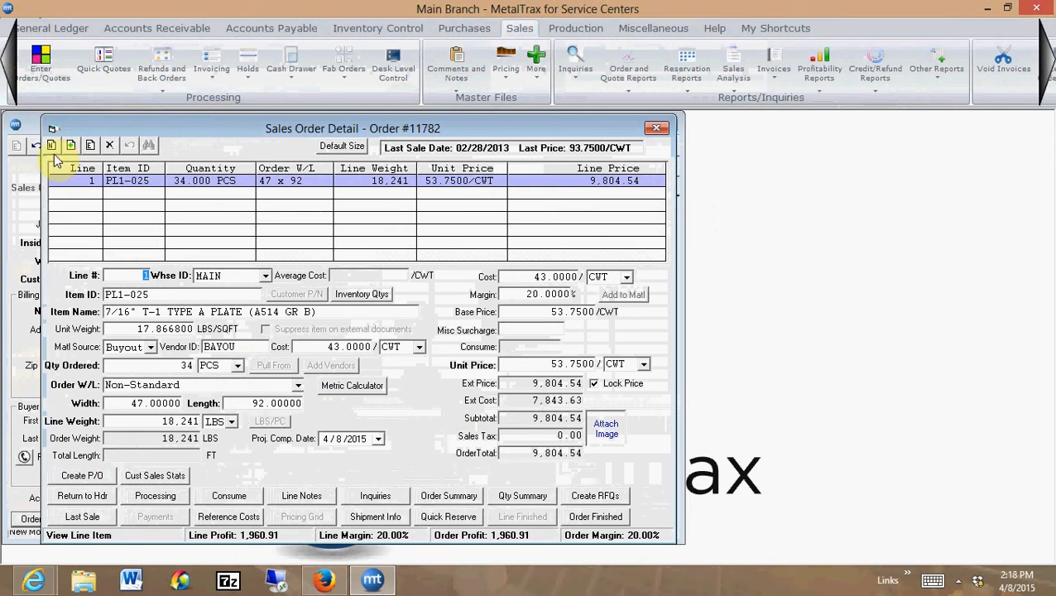
Start a new order line, look up items beginning with BR1 and select BR1-035, the 1214 1-3/4" cold finished round
key(Delete)
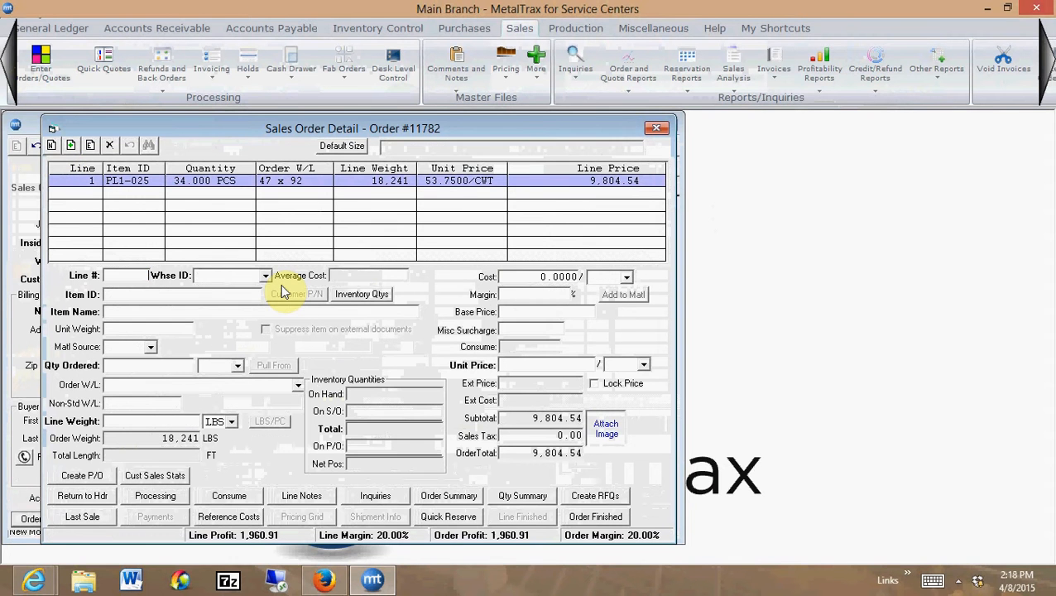
key(Tab)
key(Tab)
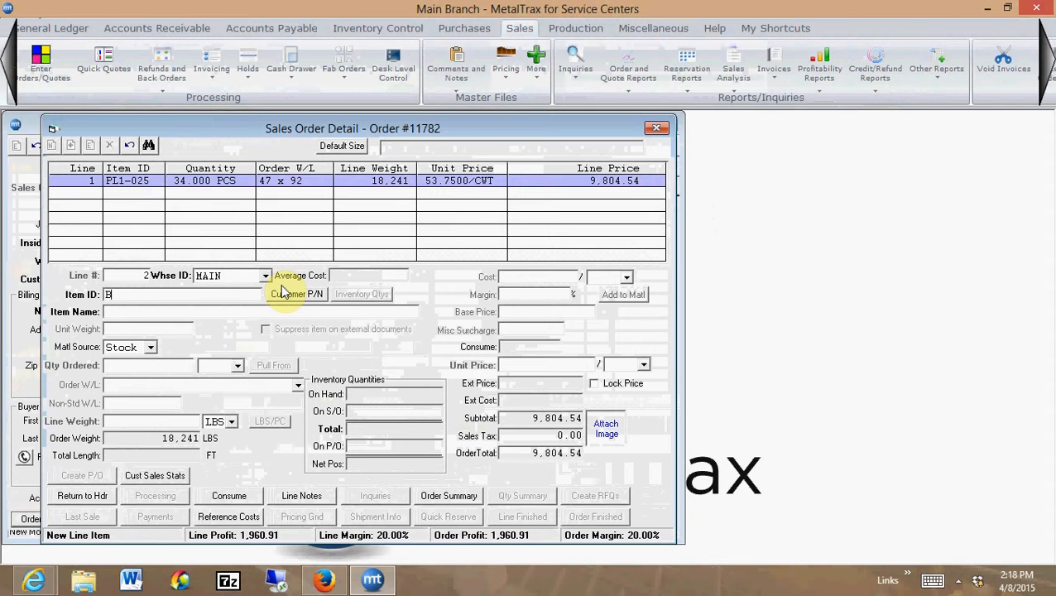
text(BR1)
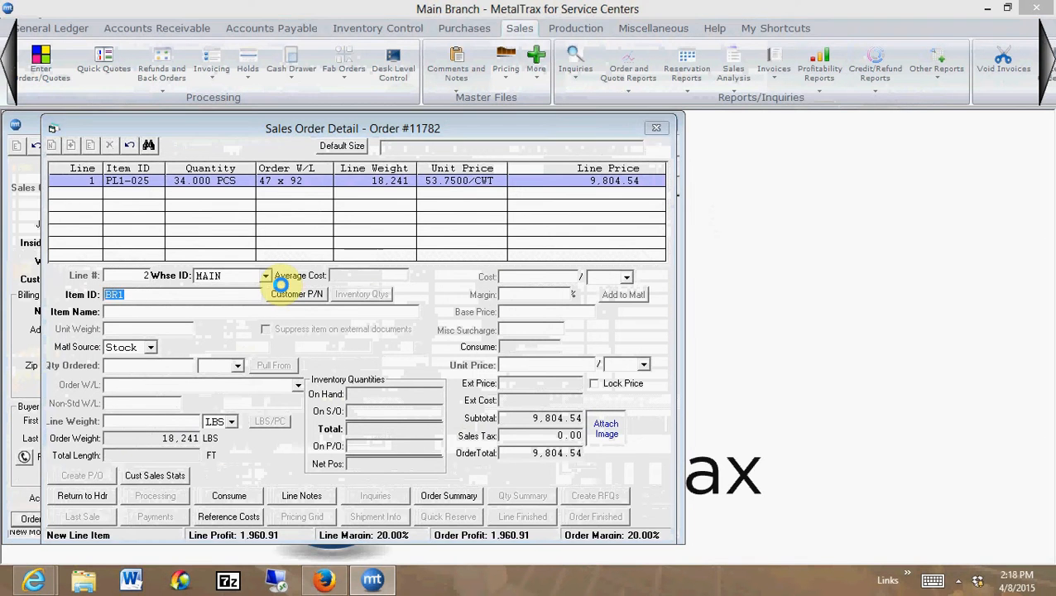
key(Tab)
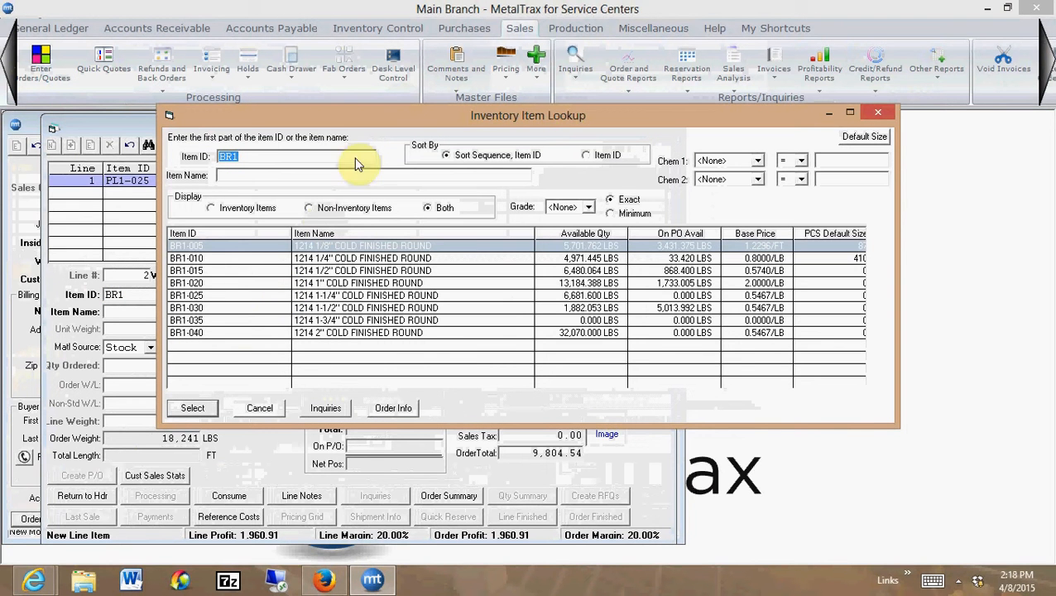
click(343, 322)
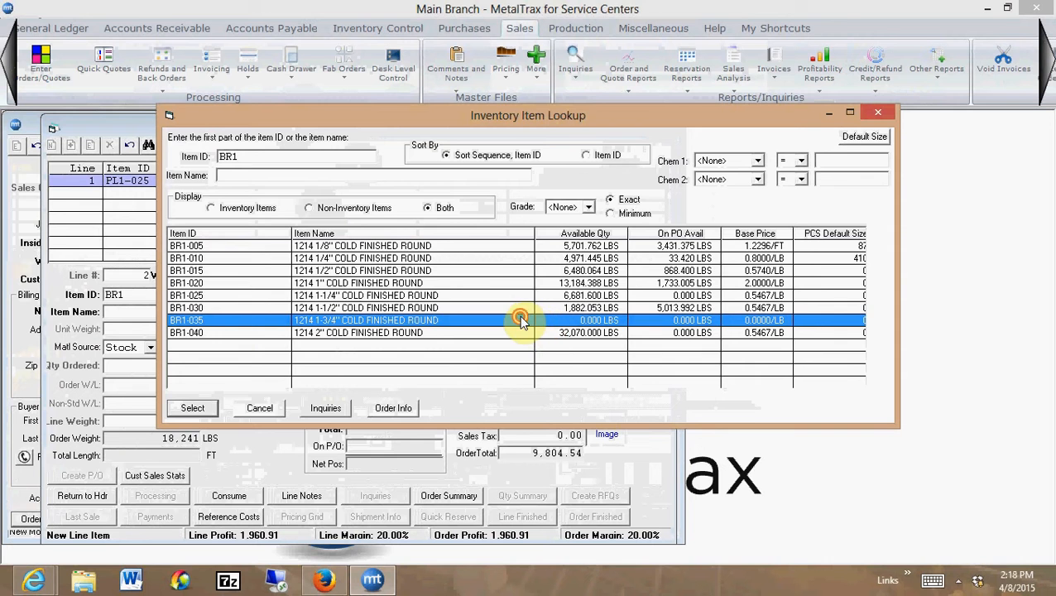
key(Return)
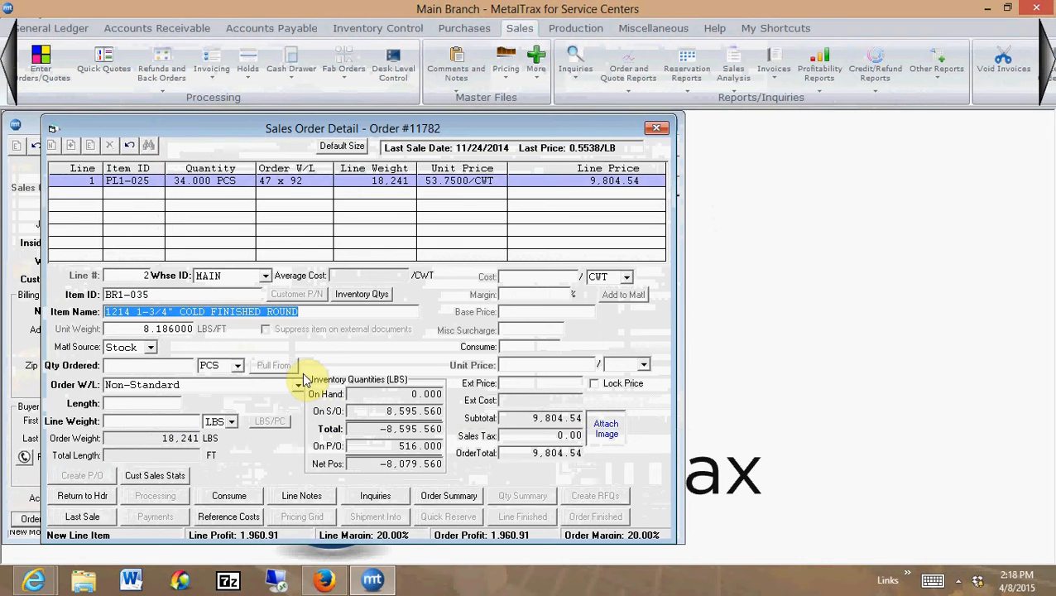
Source the BR1-035 line as Buyout and choose Bayou Steel as its vendor
key(Tab)
key(Down)
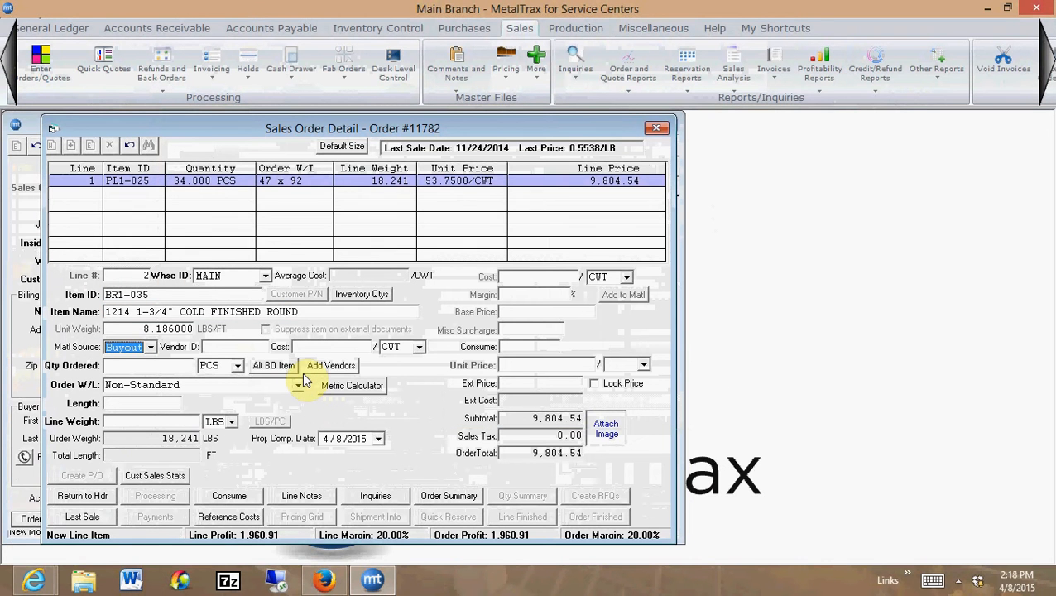
key(Tab)
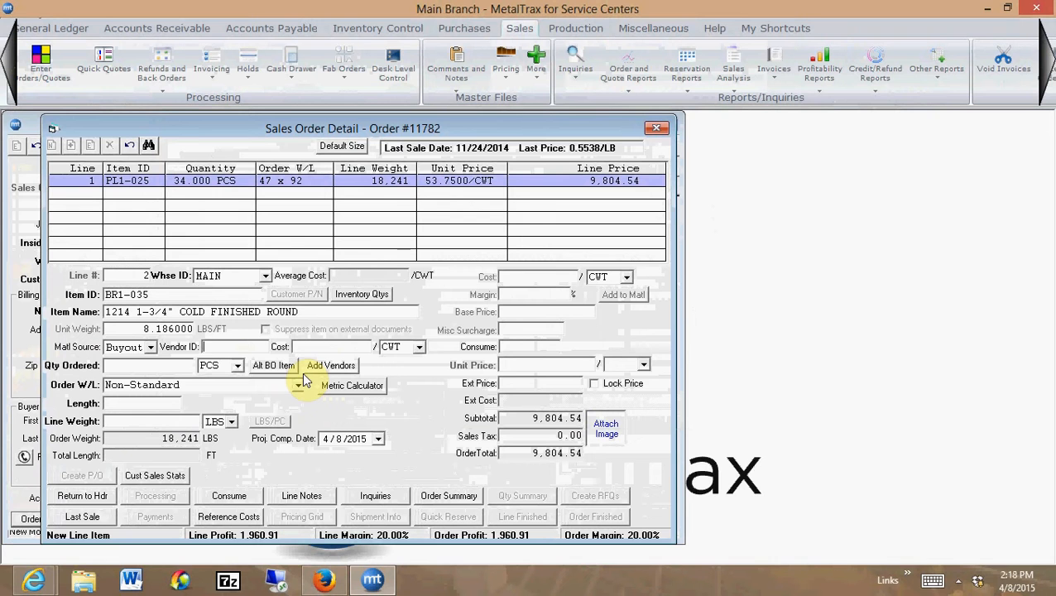
text(BA)
click(302, 374)
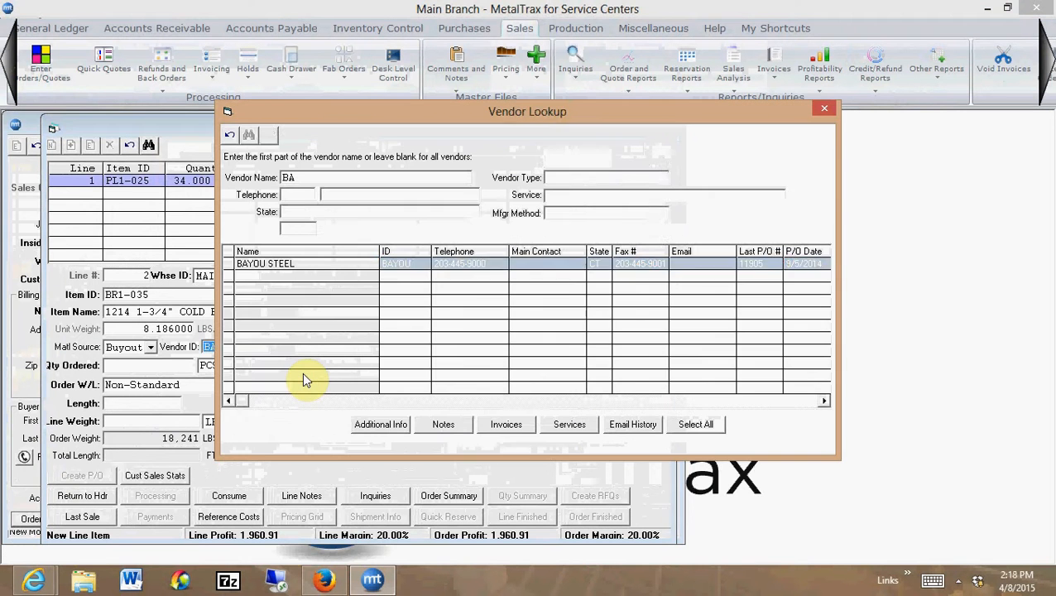
key(Return)
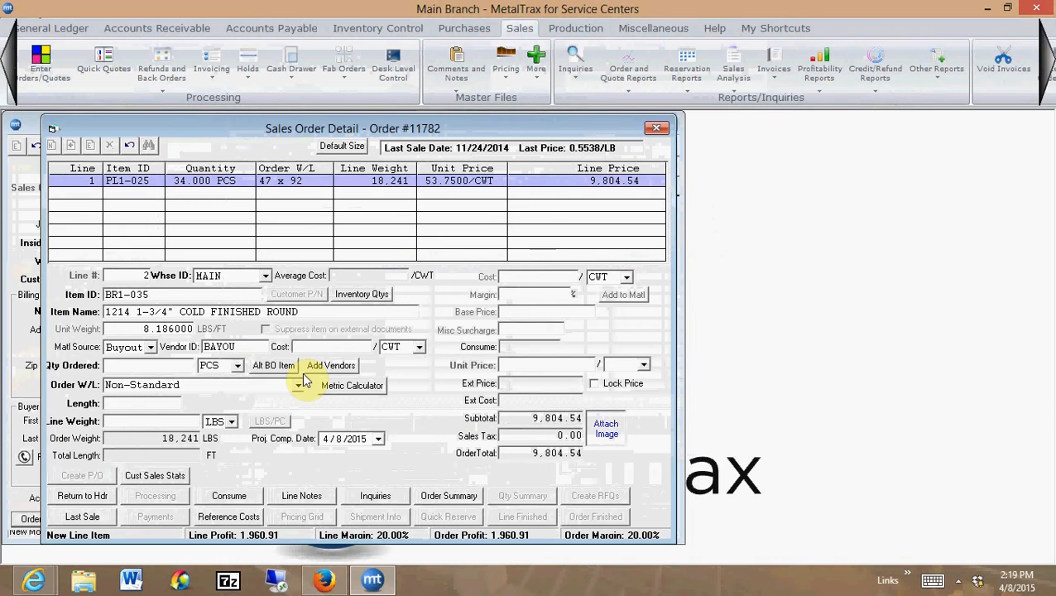
Set the round bar's buyout cost to 39 per CWT and the quantity ordered to 4 PCS
text(39)
key(Tab)
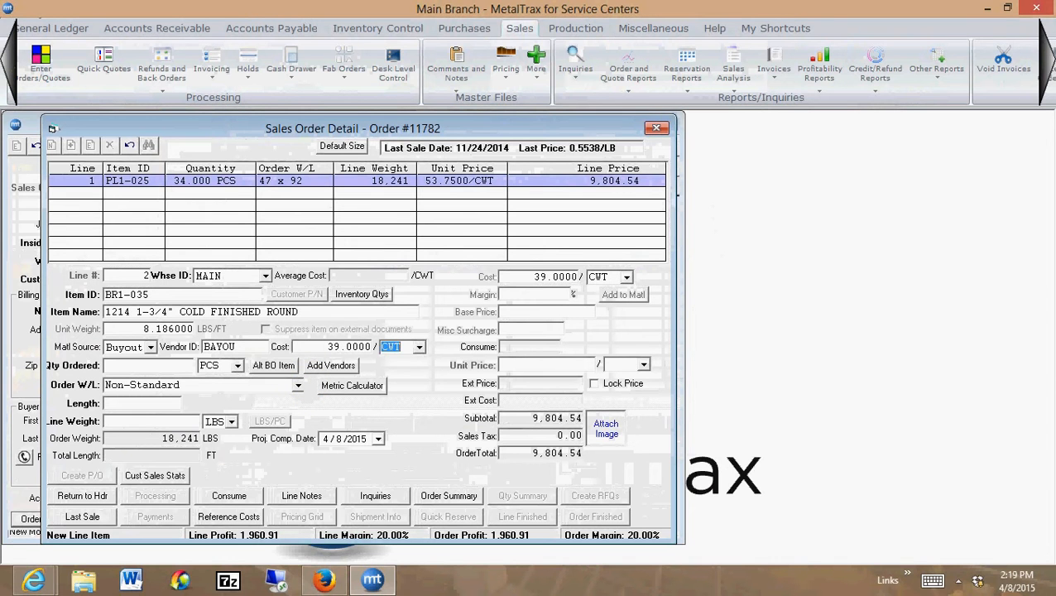
key(Tab)
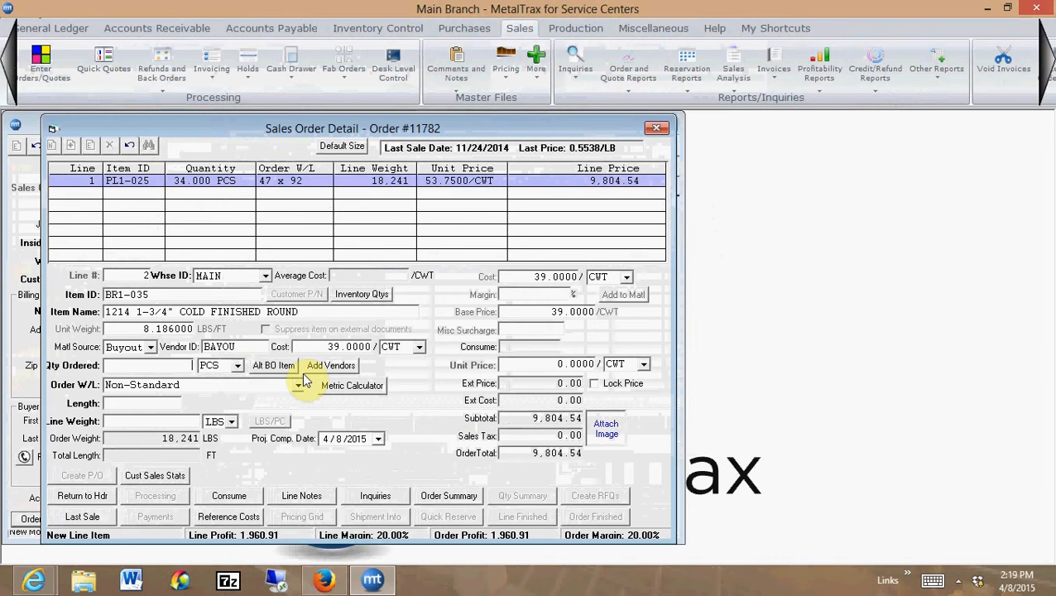
text(4)
key(Tab)
Keep the round bar's Non-Standard order size and set its length to 144
key(Tab)
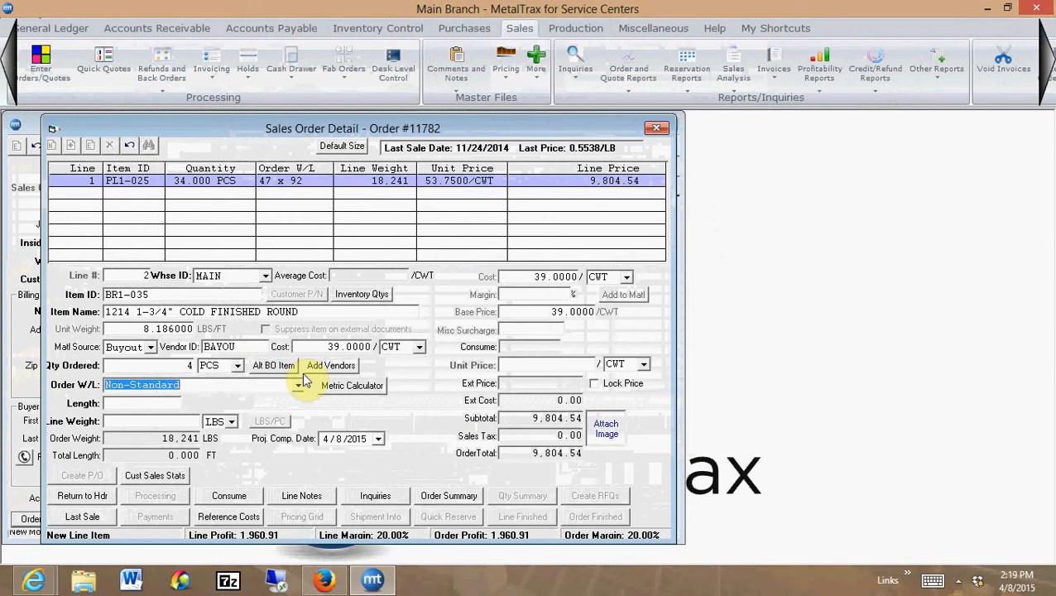
key(Tab)
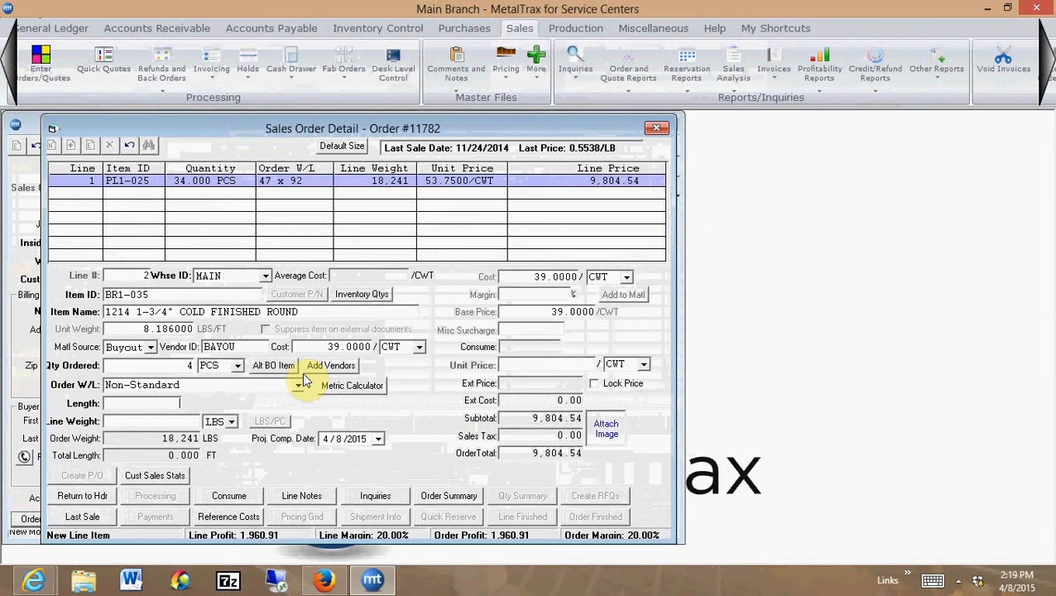
text(144)
Set the BR1-035 line's margin to 20% with the unit price per LB, and finish the line
key(Tab)
key(Tab)
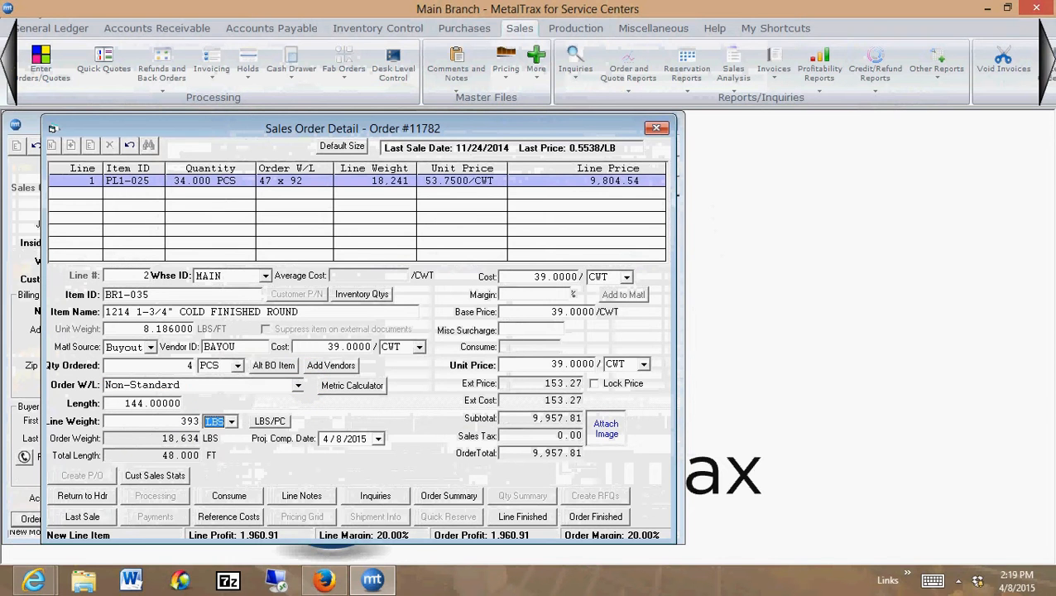
key(Tab)
key(Tab)
key(Tab)
key(Tab)
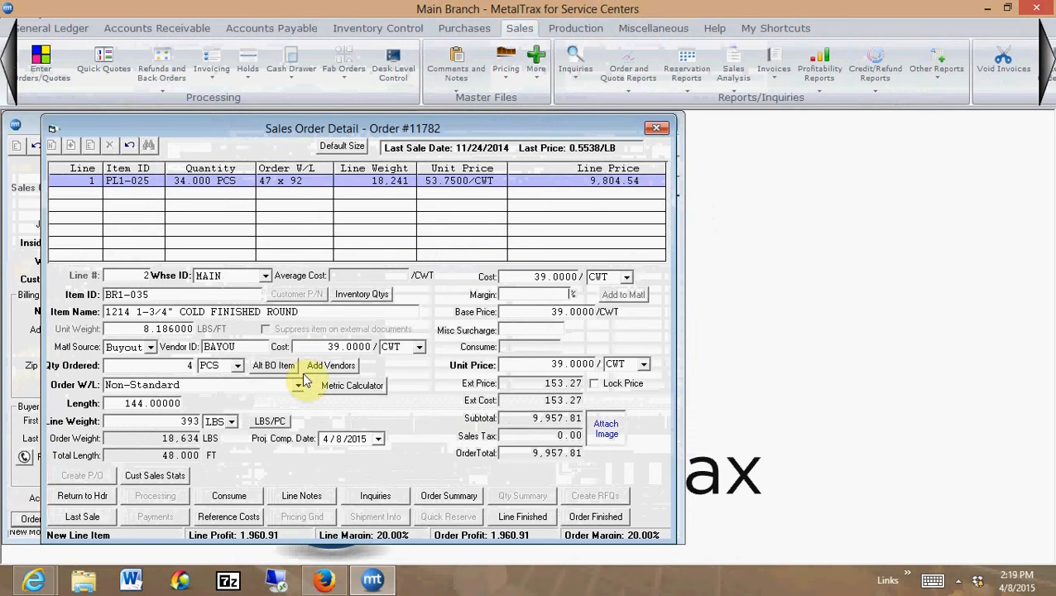
text(20)
key(Tab)
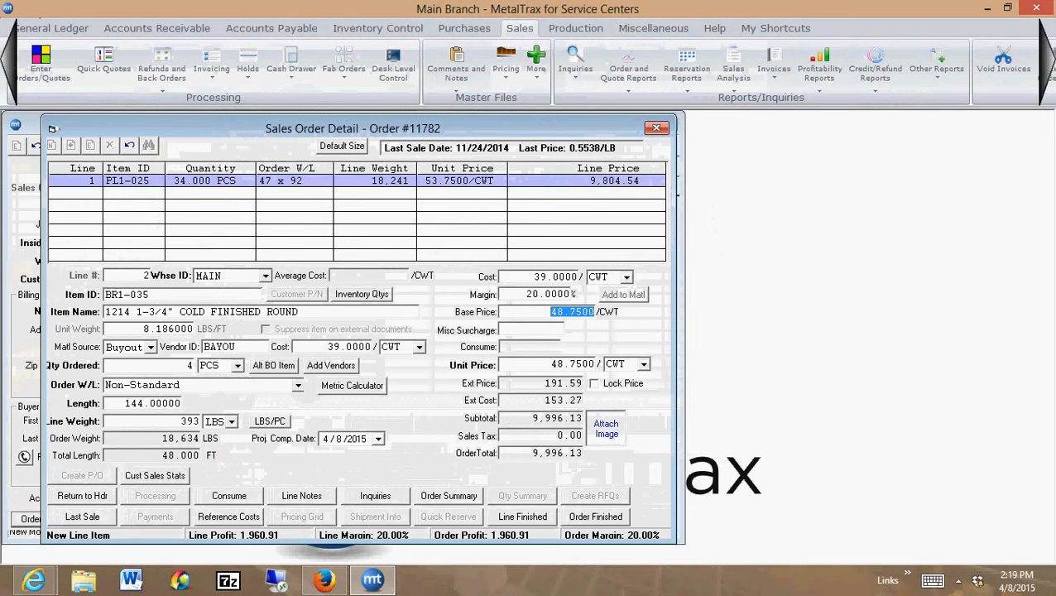
key(Tab)
key(Tab)
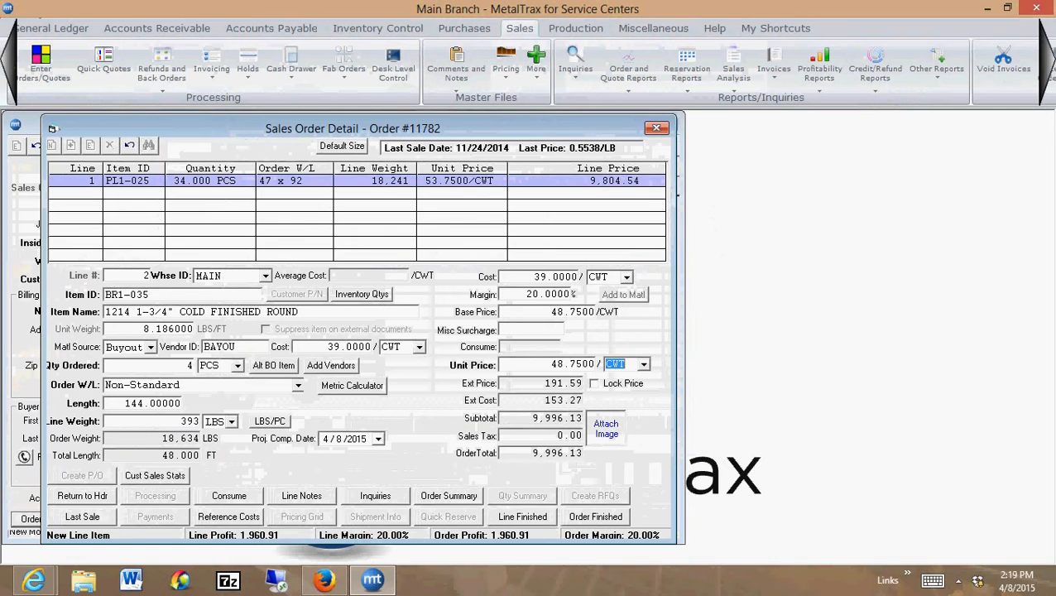
text(LB)
key(Tab)
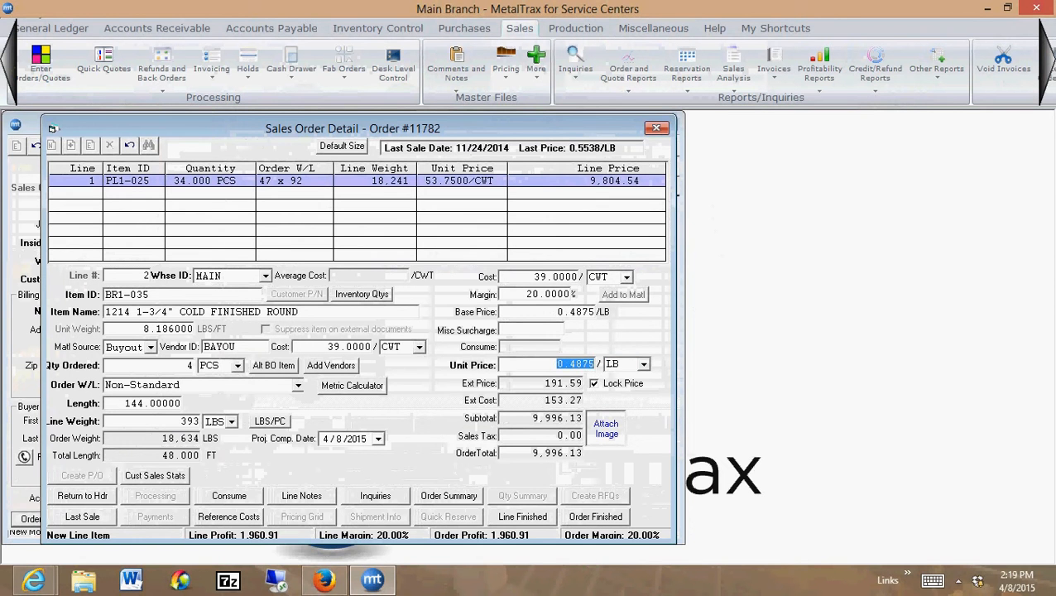
click(523, 517)
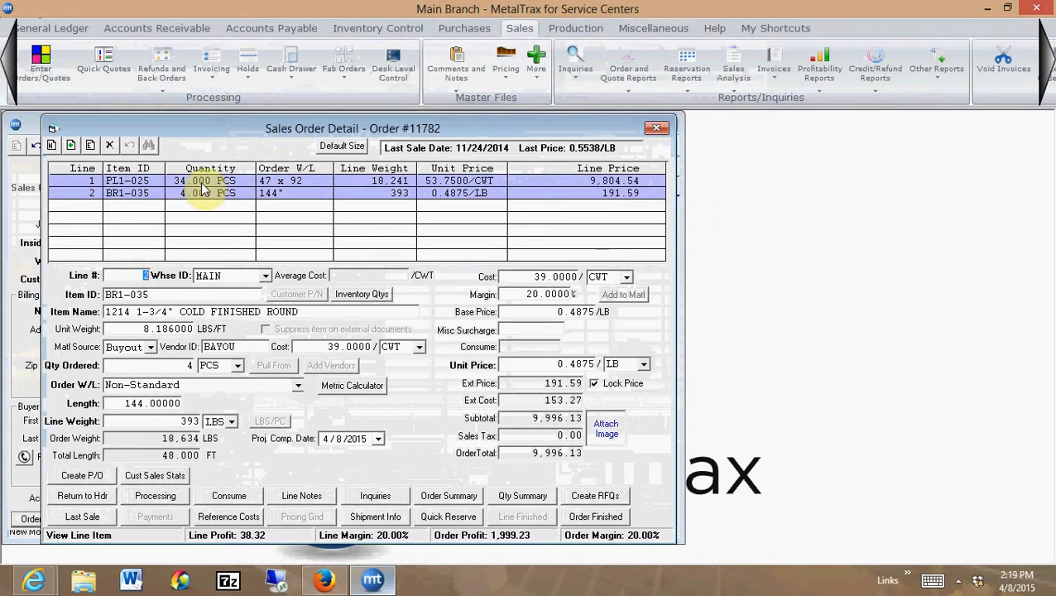
Start another order line, look up items beginning with RT and select RT1-020, the 10 x 4 x .250 rectangular tube
click(52, 145)
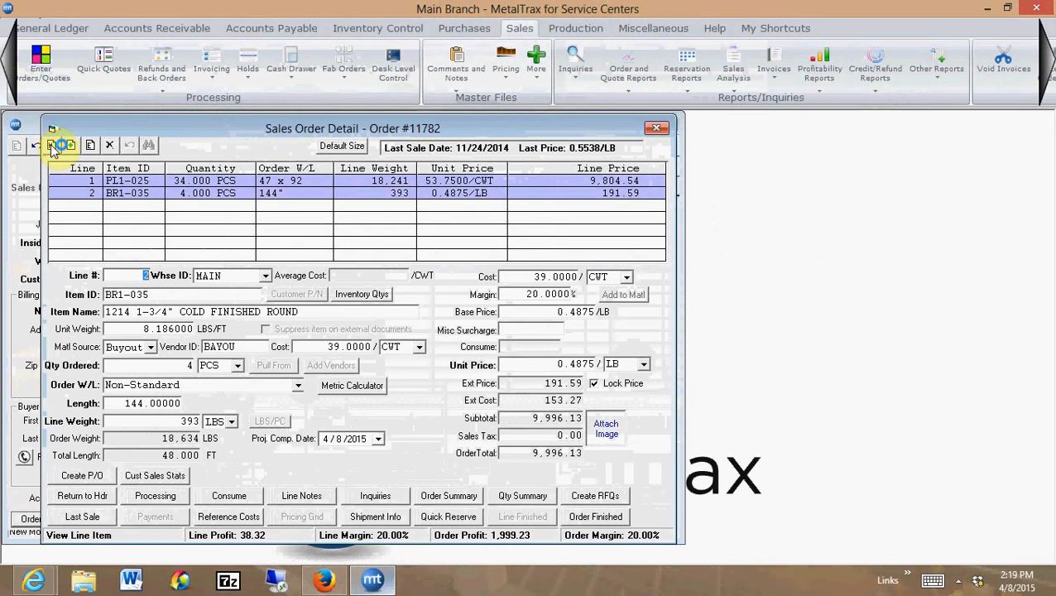
key(Tab)
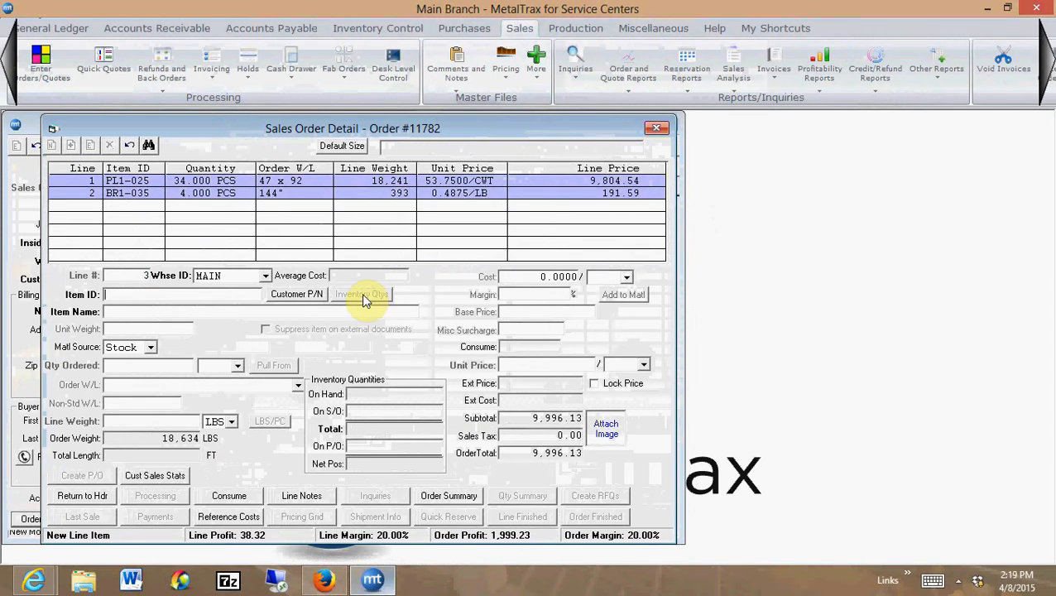
text(RT)
click(362, 294)
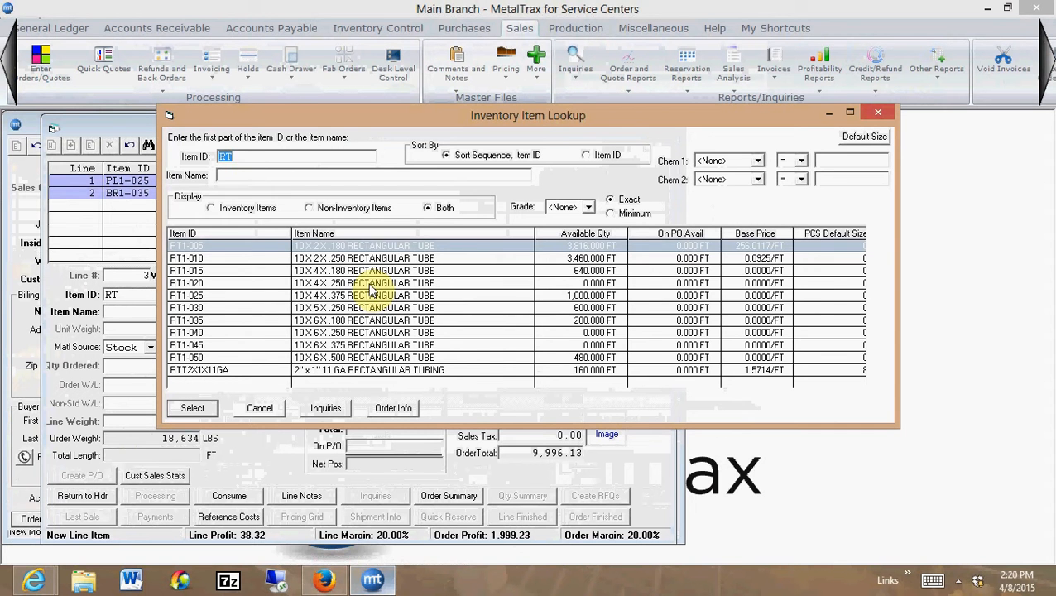
double_click(370, 289)
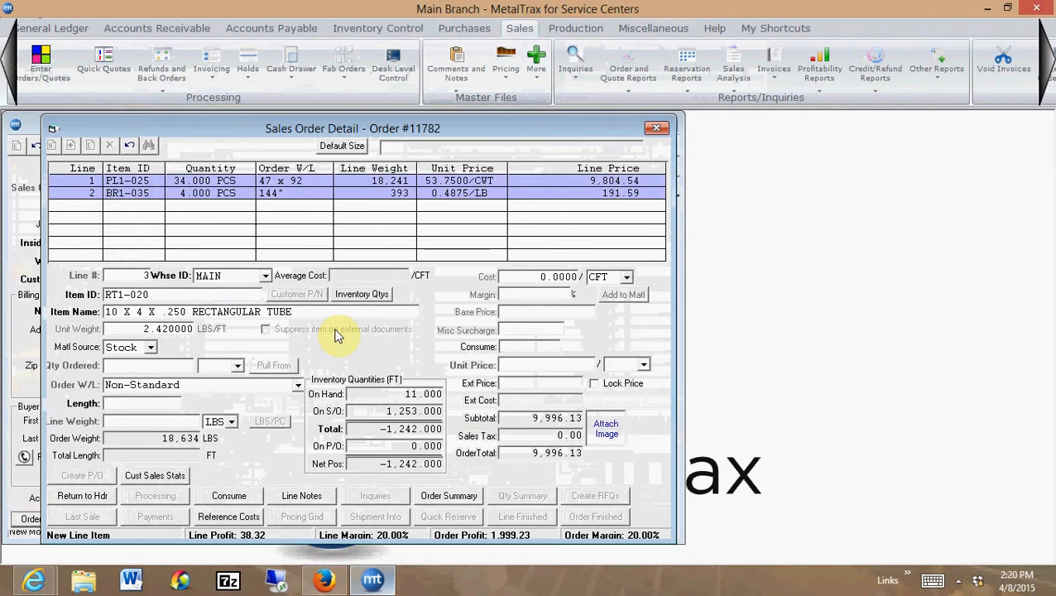
Set the rectangular tube's material source to Buyout and its vendor to HAMMER
key(Tab)
key(b)
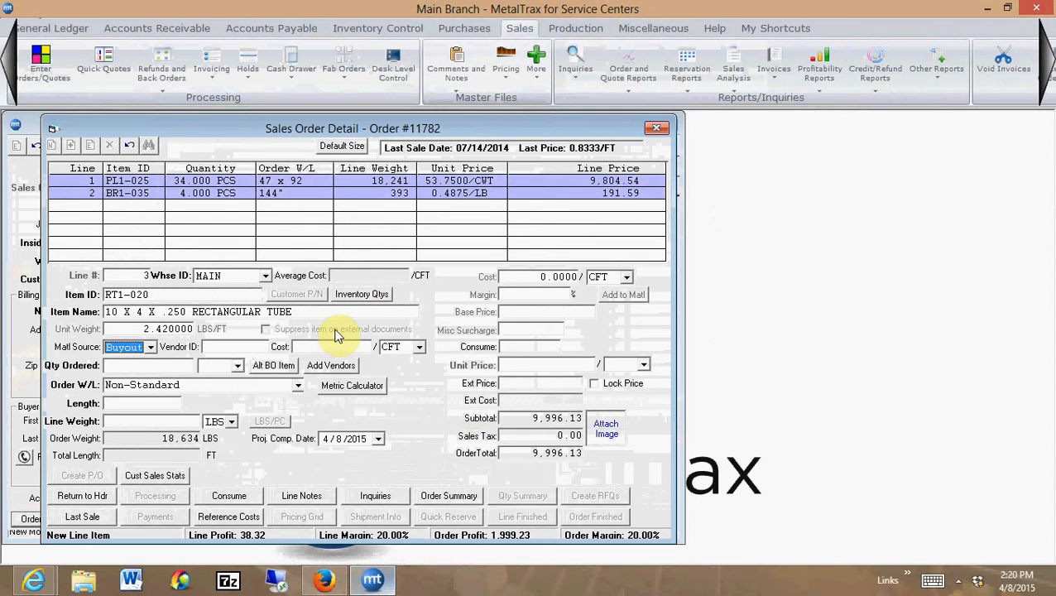
key(Tab)
text(N)
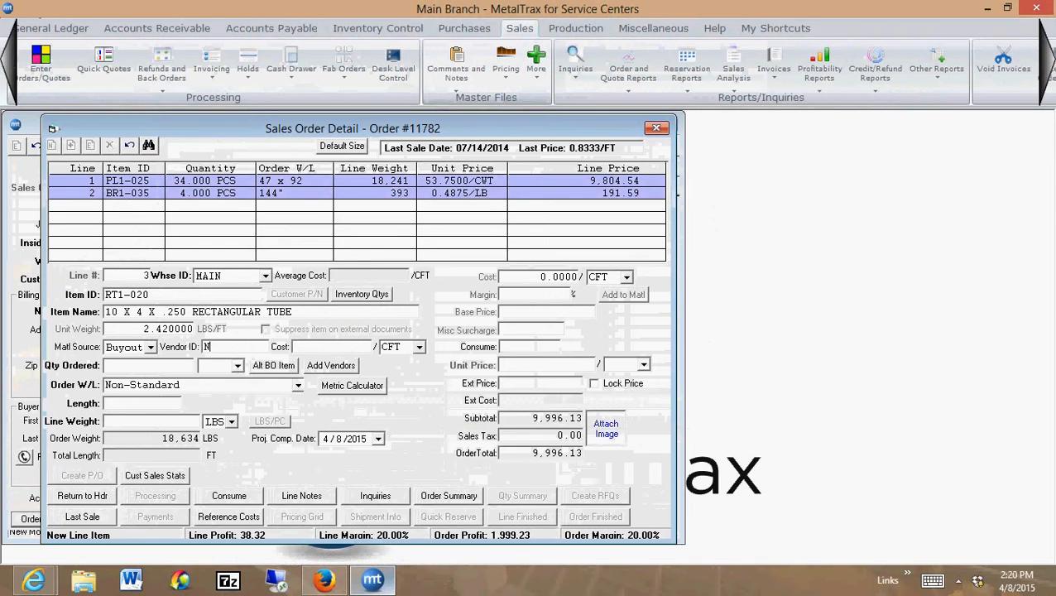
text(AMMER)
Set the rectangular tube's buyout cost to 0.5 per LB
text(.5)
key(Tab)
text(LB)
key(Tab)
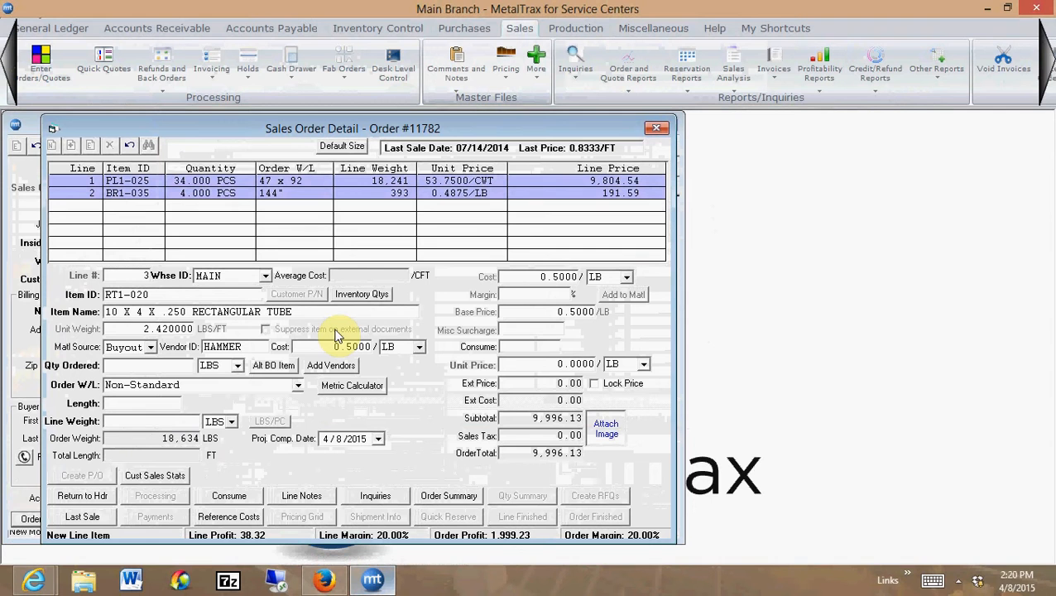
Set the tube's quantity ordered to 3 PCS and its Non-Standard length to 84
text(3)
key(Tab)
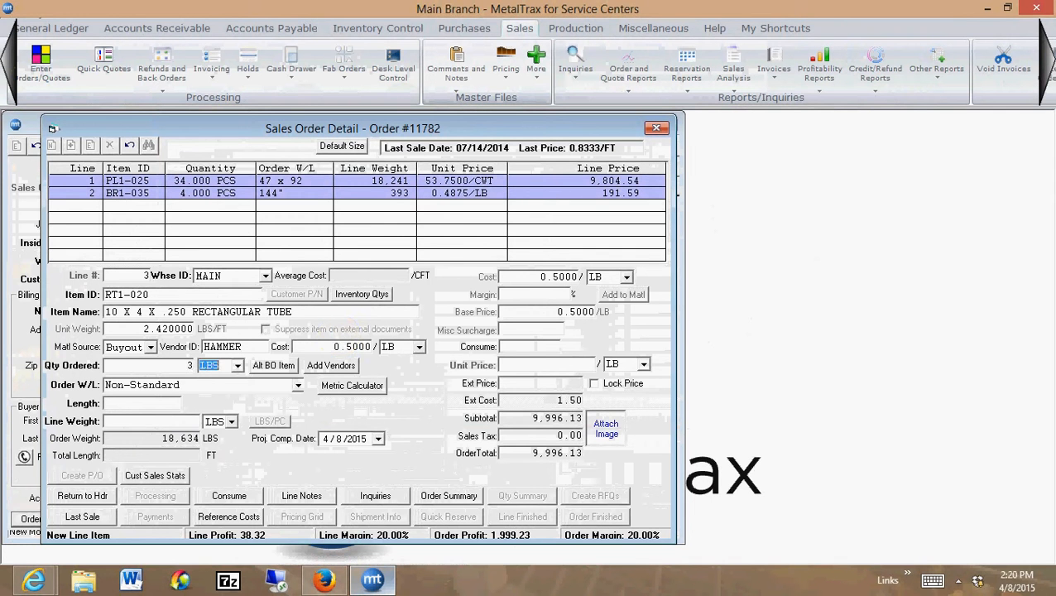
text(pcs)
key(Tab)
key(Tab)
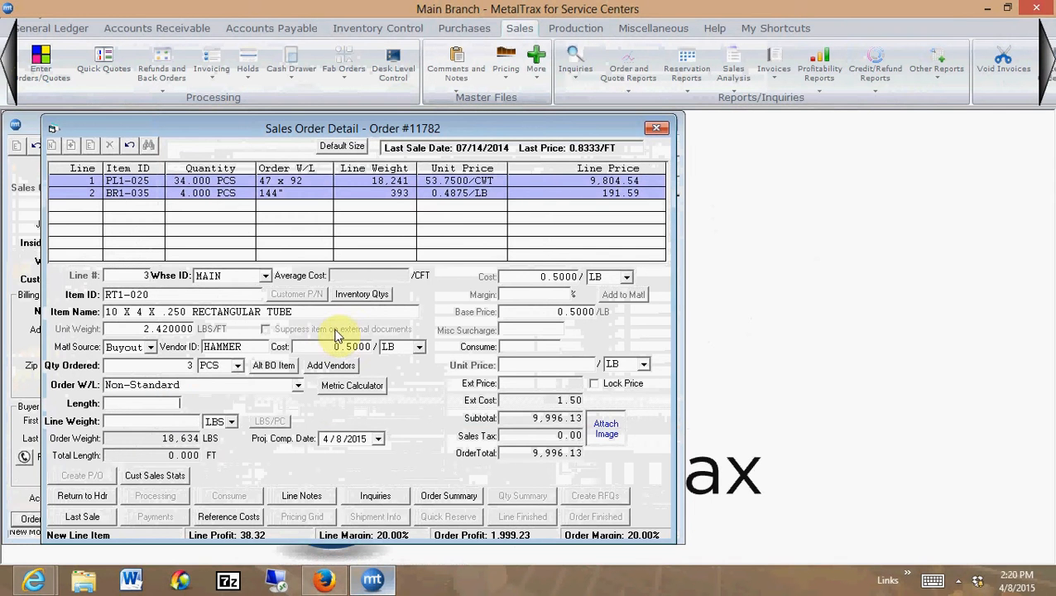
text(84)
Set the RT1-020 line's margin to 25%, keep the price per LB, and finish the line
key(Tab)
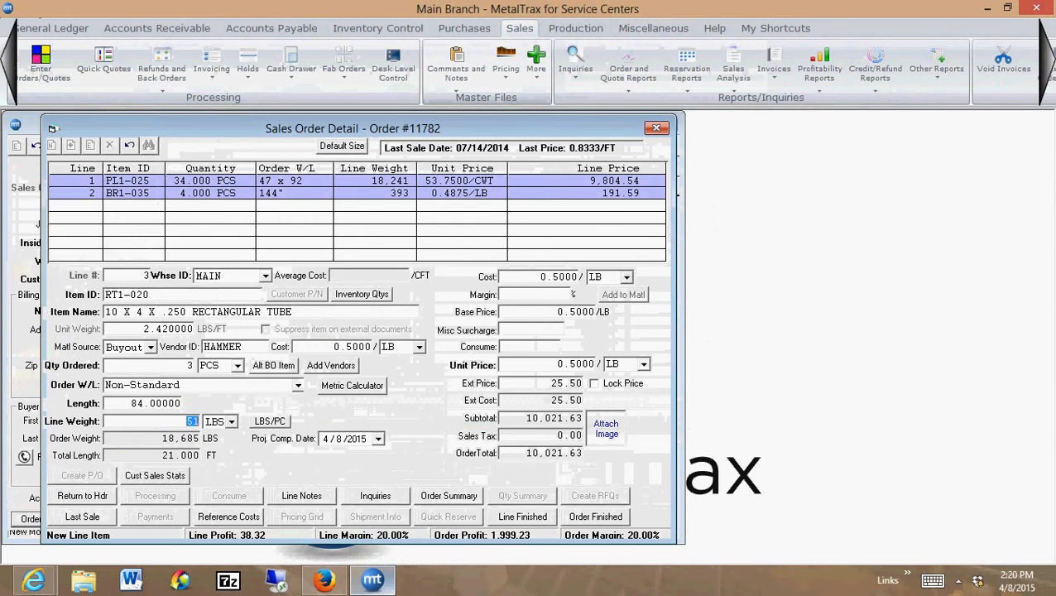
key(Tab)
key(Tab)
key(Tab)
key(Tab)
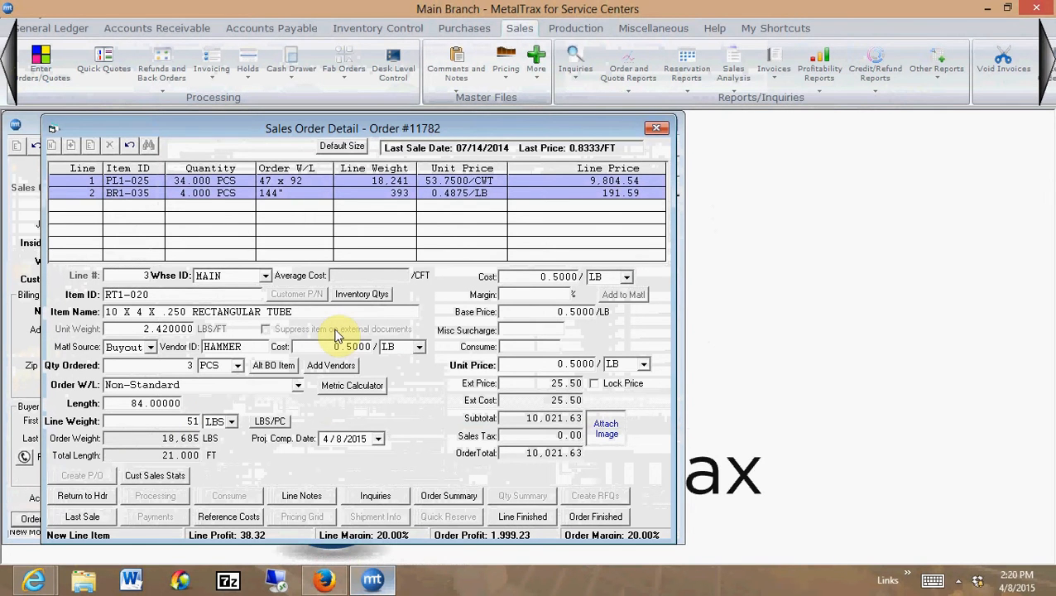
text(25)
key(Tab)
key(Tab)
key(Tab)
key(Tab)
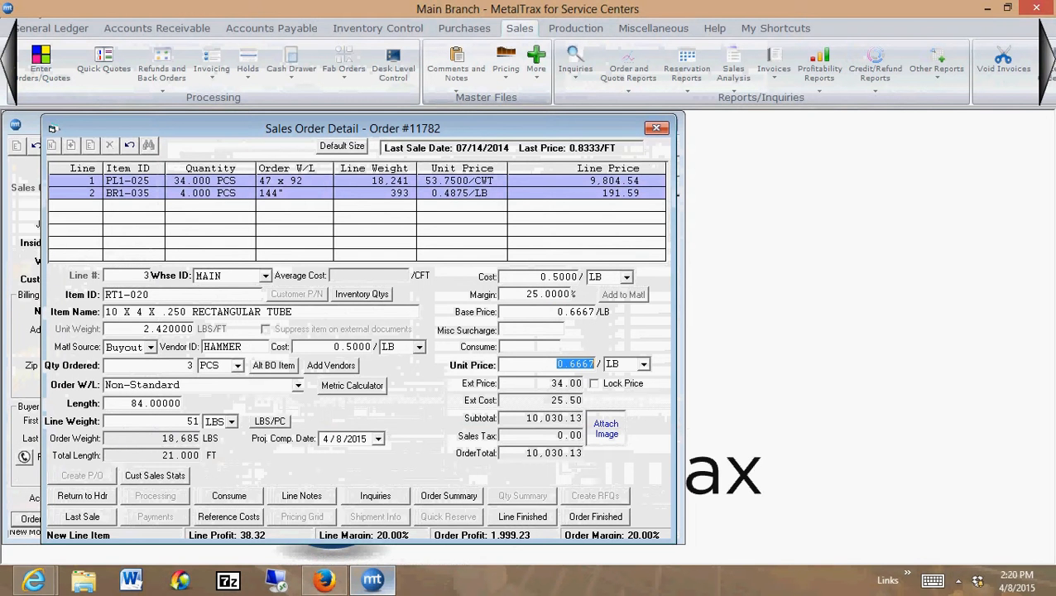
click(522, 516)
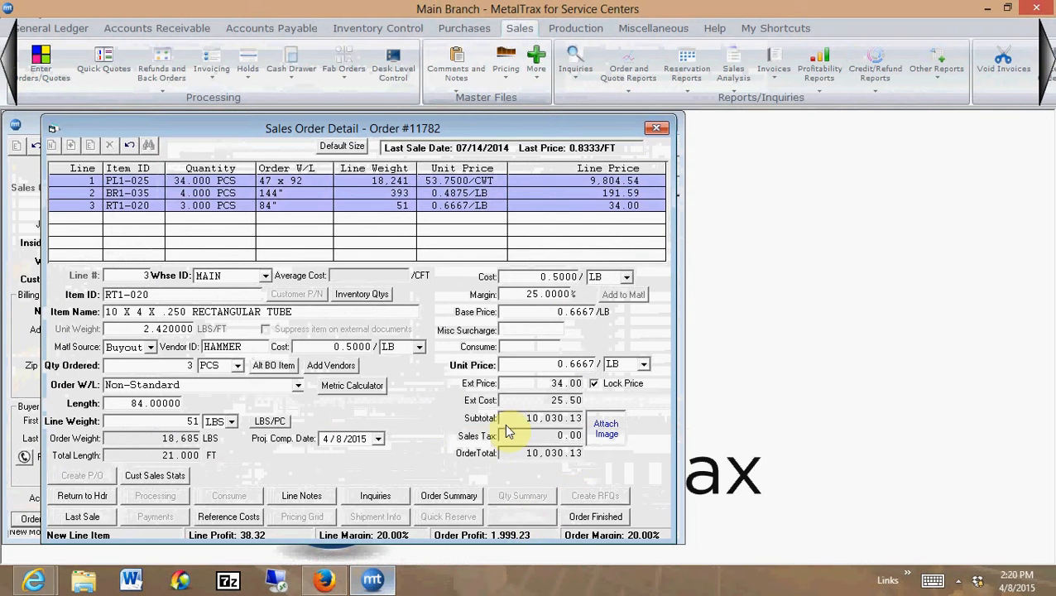
Create the purchase orders for the sales order's buyout lines
click(310, 205)
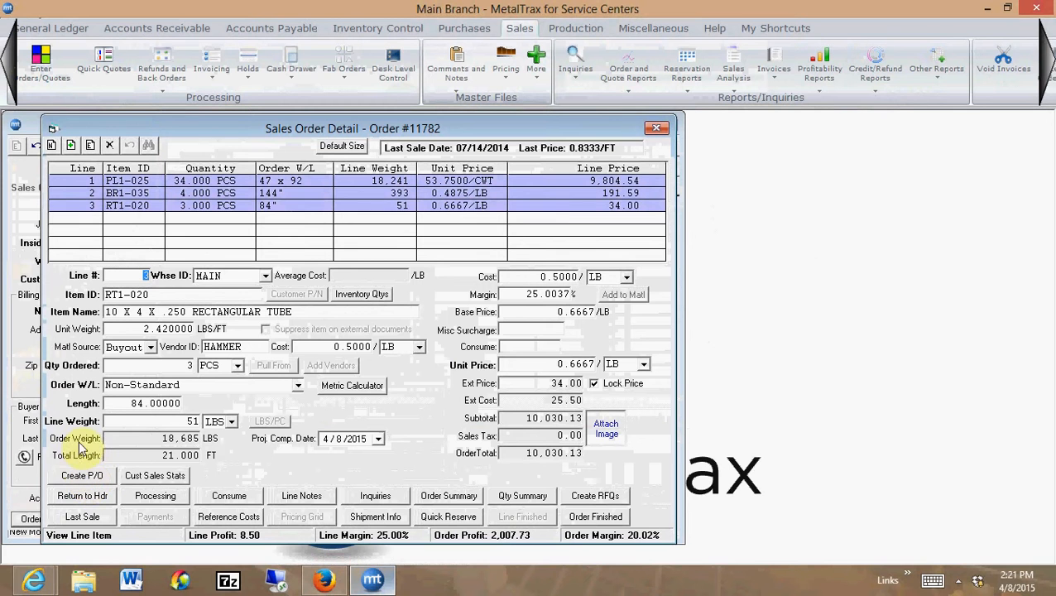
click(83, 479)
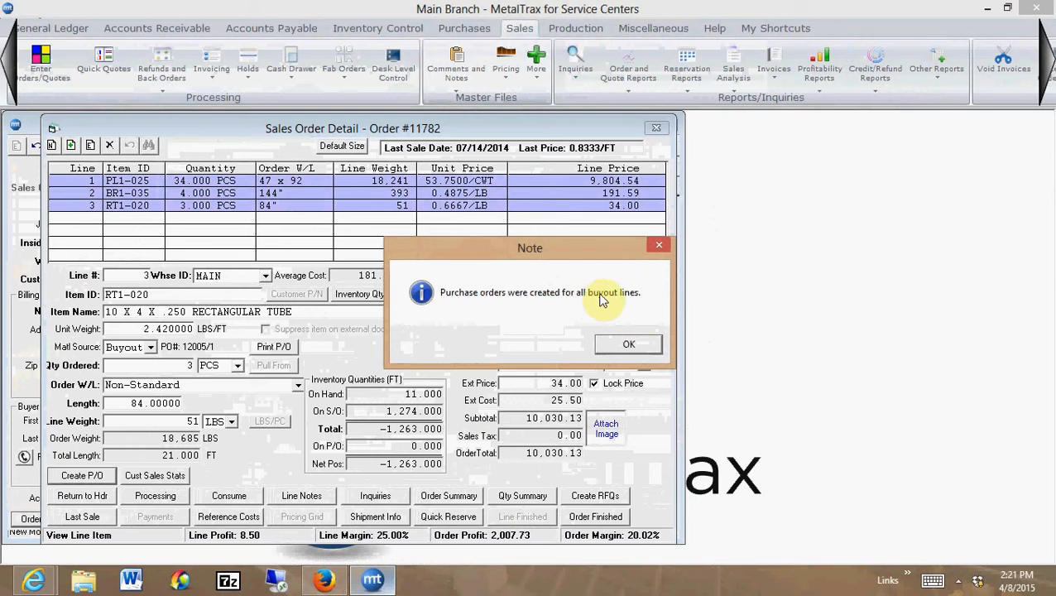
Dismiss the purchase order note and check the P/O number assigned to each of the three buyout lines
click(634, 351)
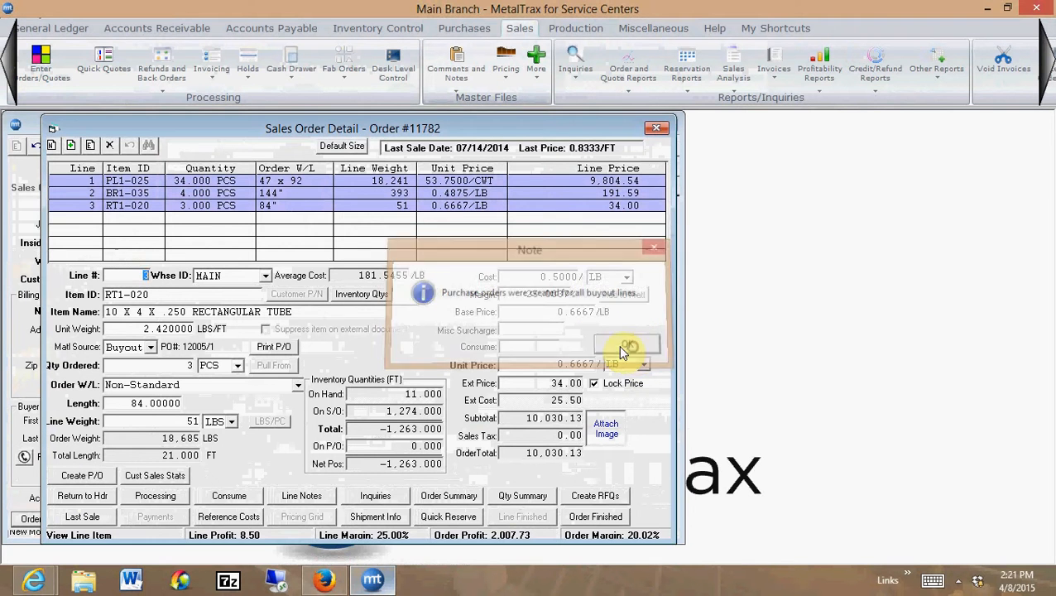
click(240, 187)
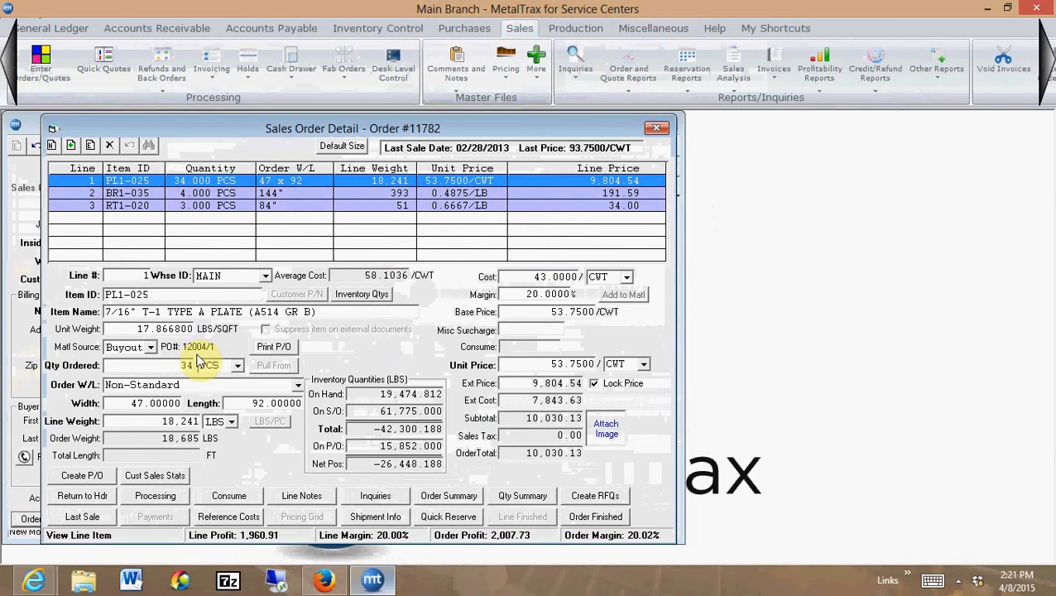
click(222, 196)
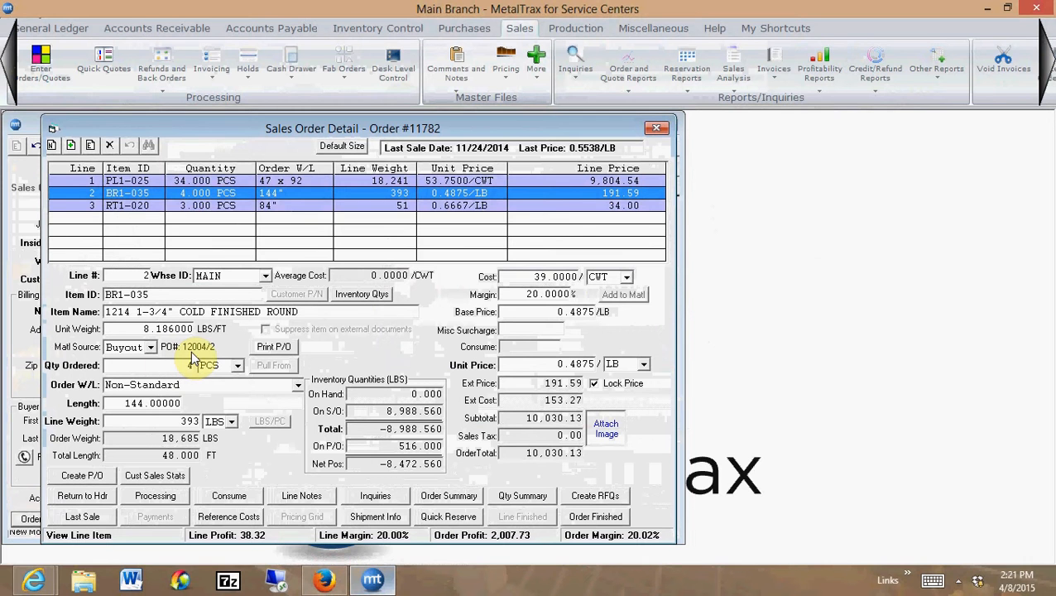
click(230, 208)
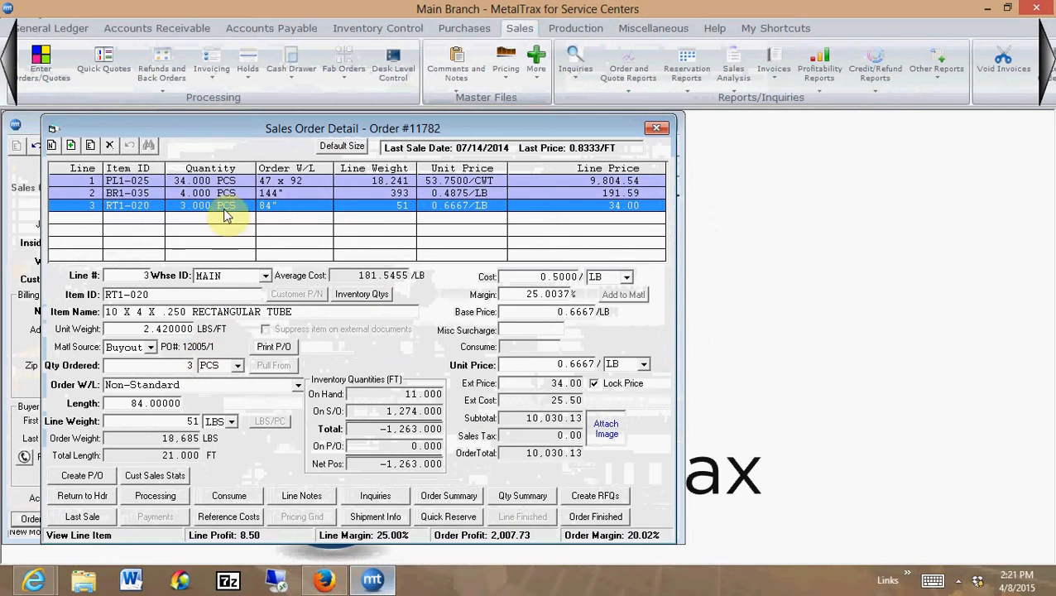
Preview the printed purchase order for the PL1-025 plate line and close the preview
click(226, 182)
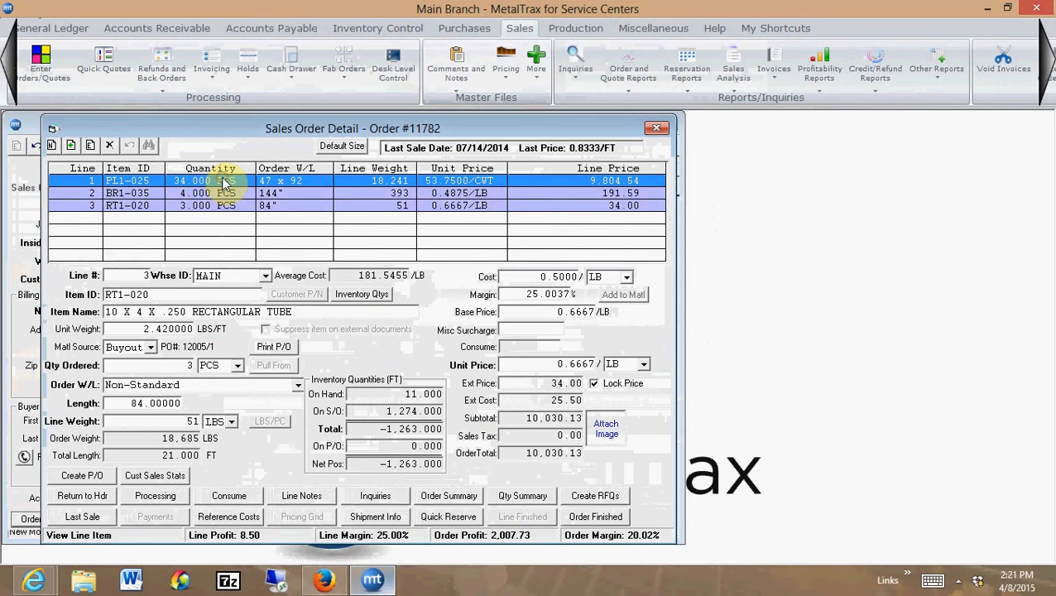
click(265, 347)
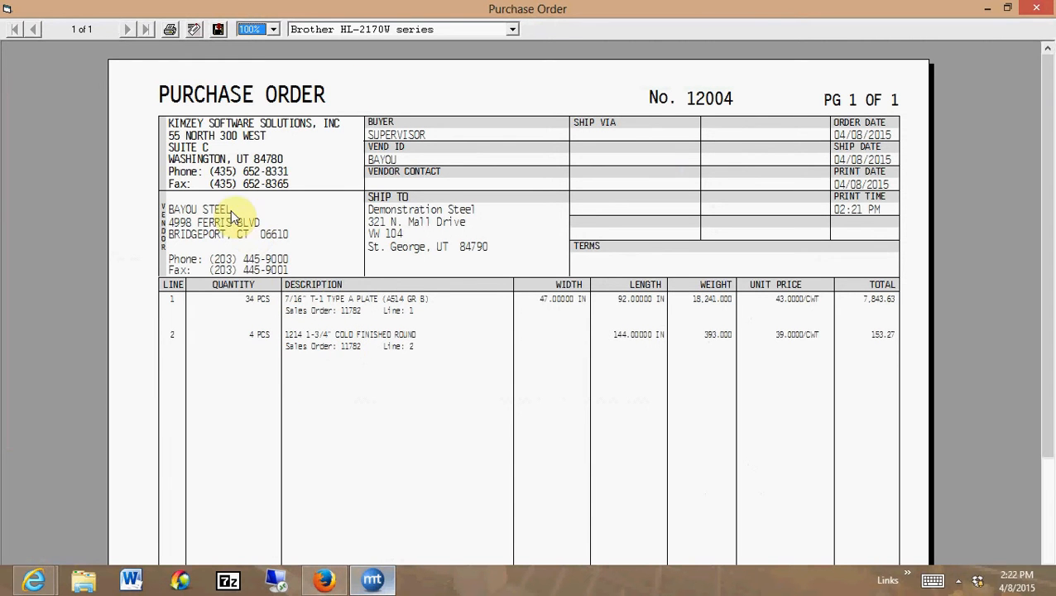
click(1033, 10)
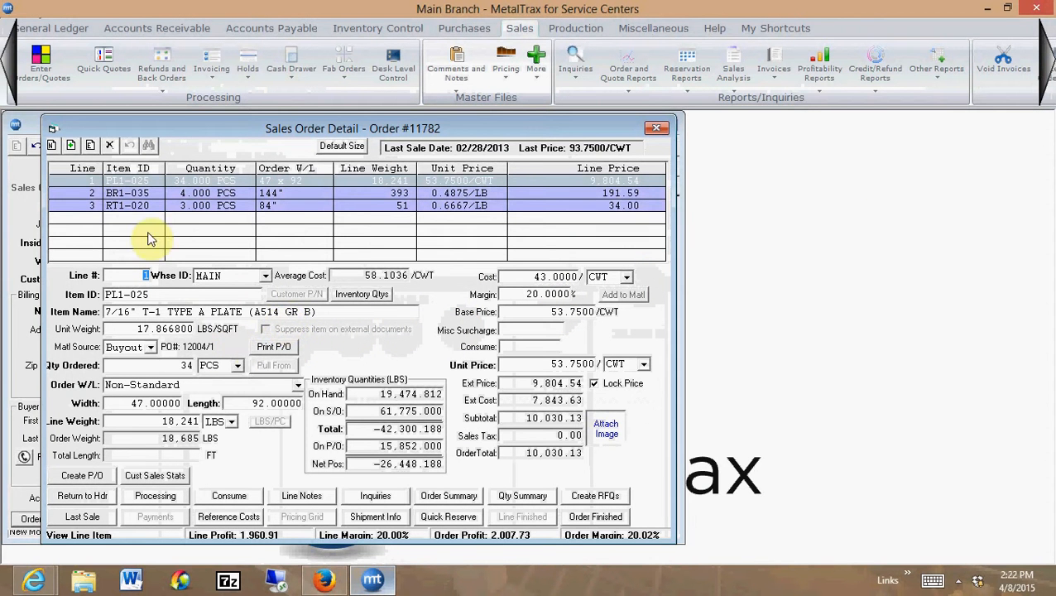
Preview the purchase order for the RT1-020 tube line, open an e-mail with it attached, and close both
click(160, 207)
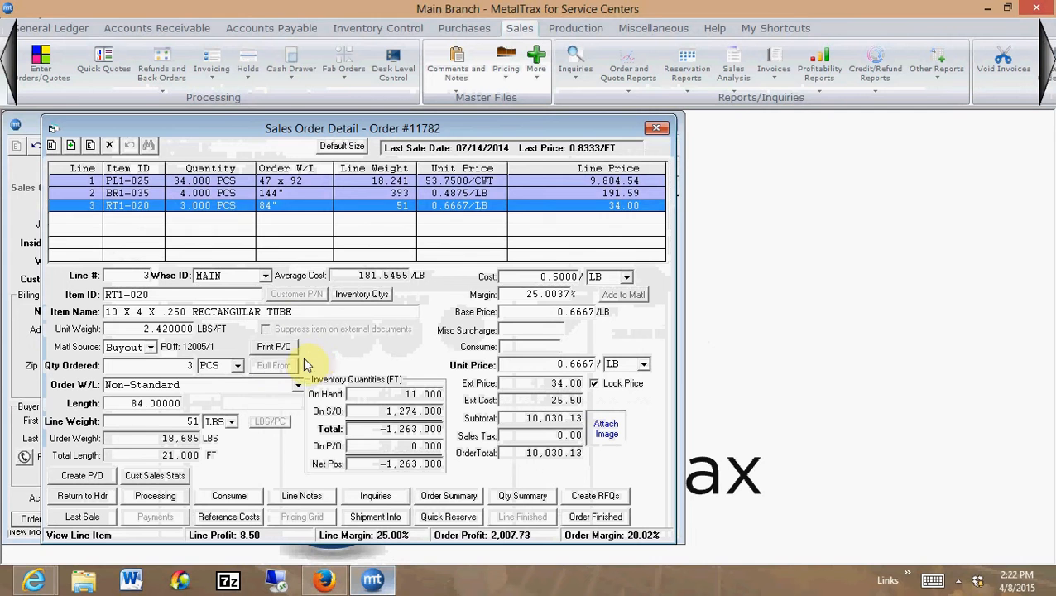
click(276, 349)
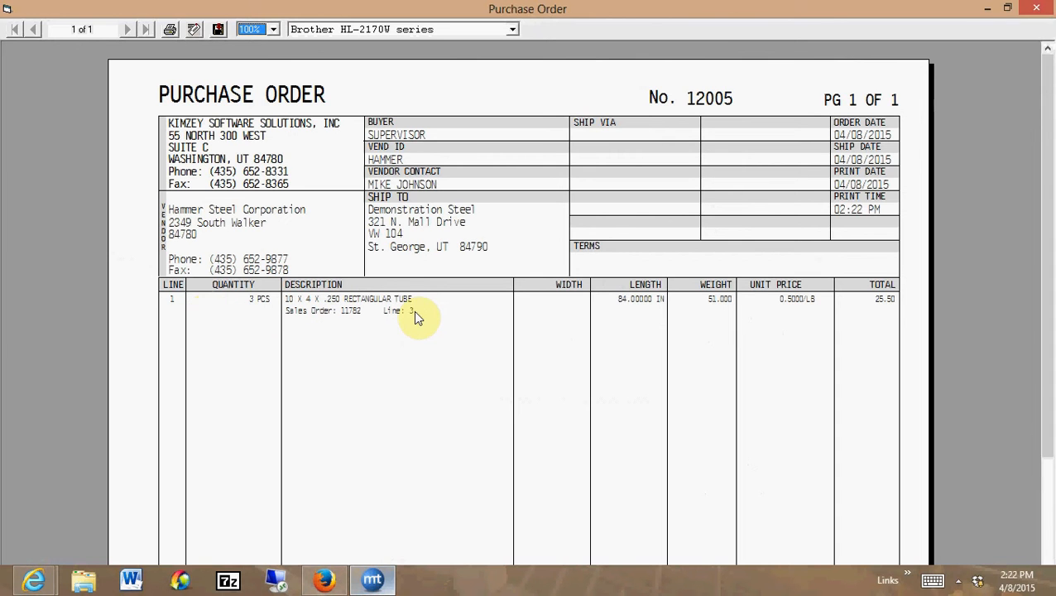
click(193, 32)
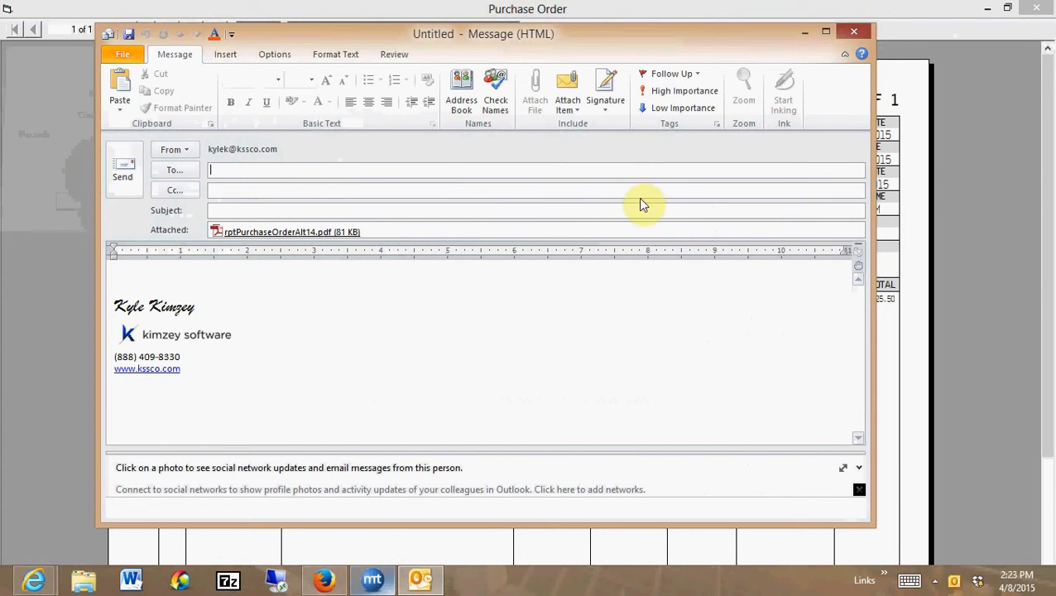
click(581, 328)
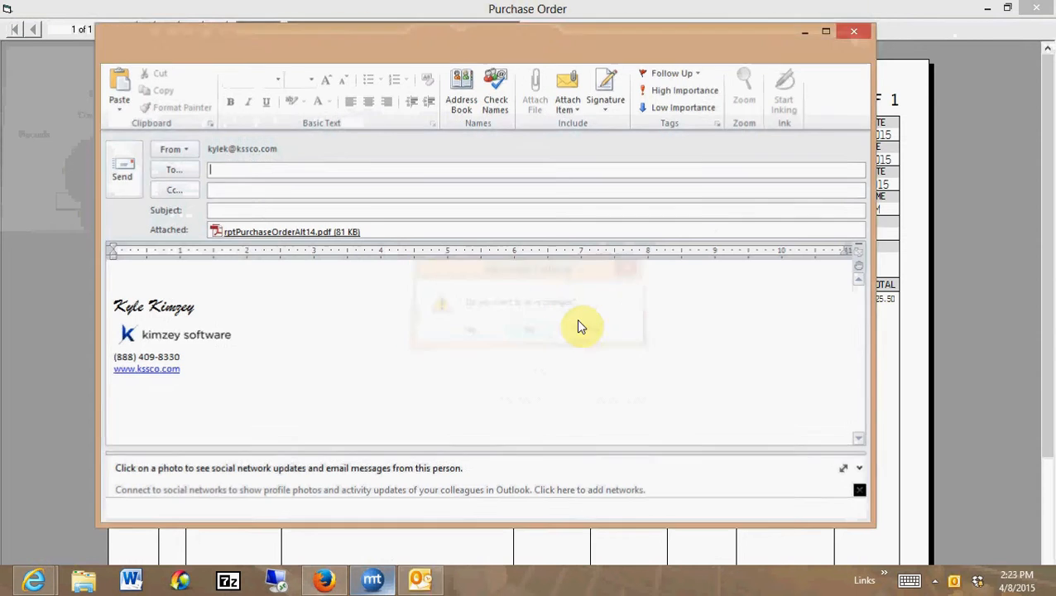
click(1041, 7)
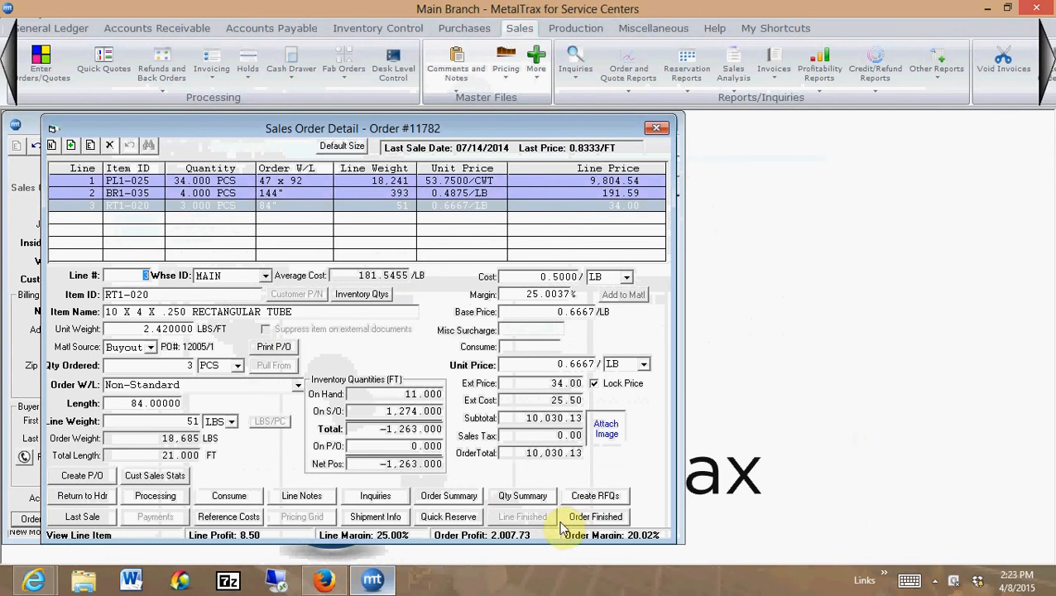
Finish the sales order without adding a surcharge or printing forms, and close sales order entry
click(596, 517)
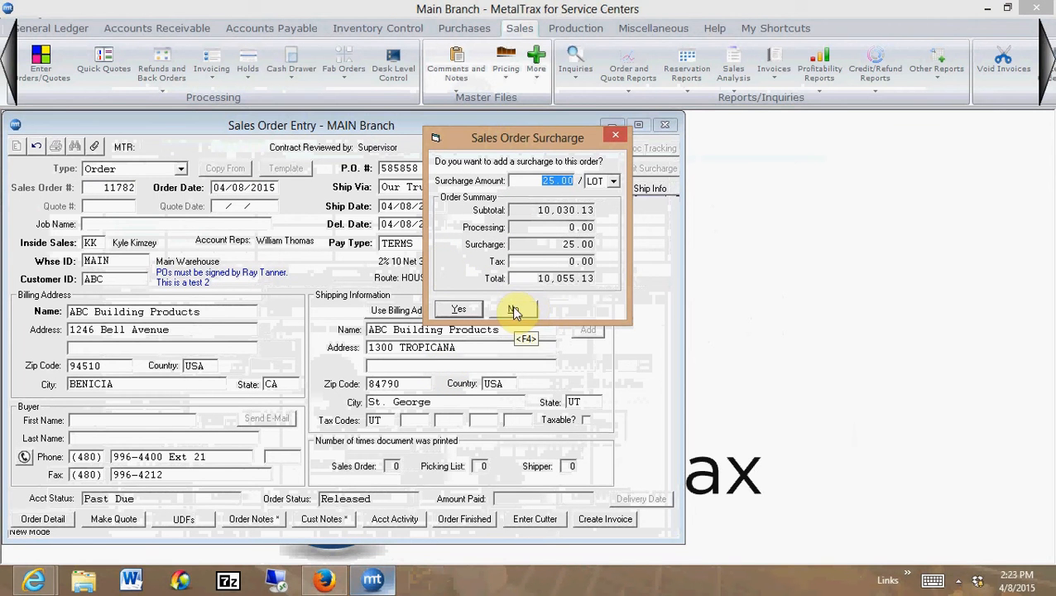
click(510, 311)
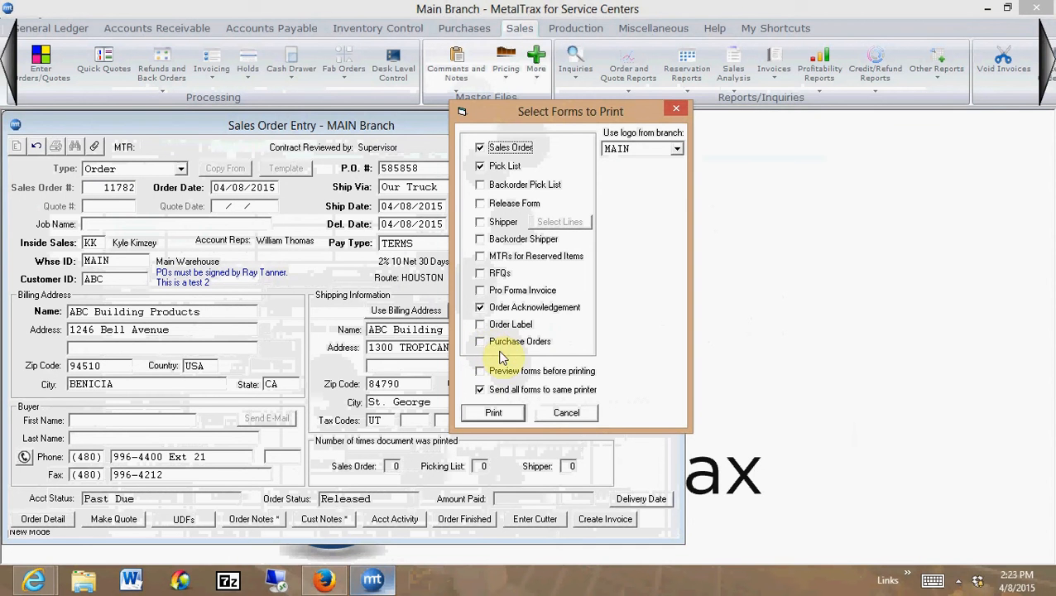
click(568, 414)
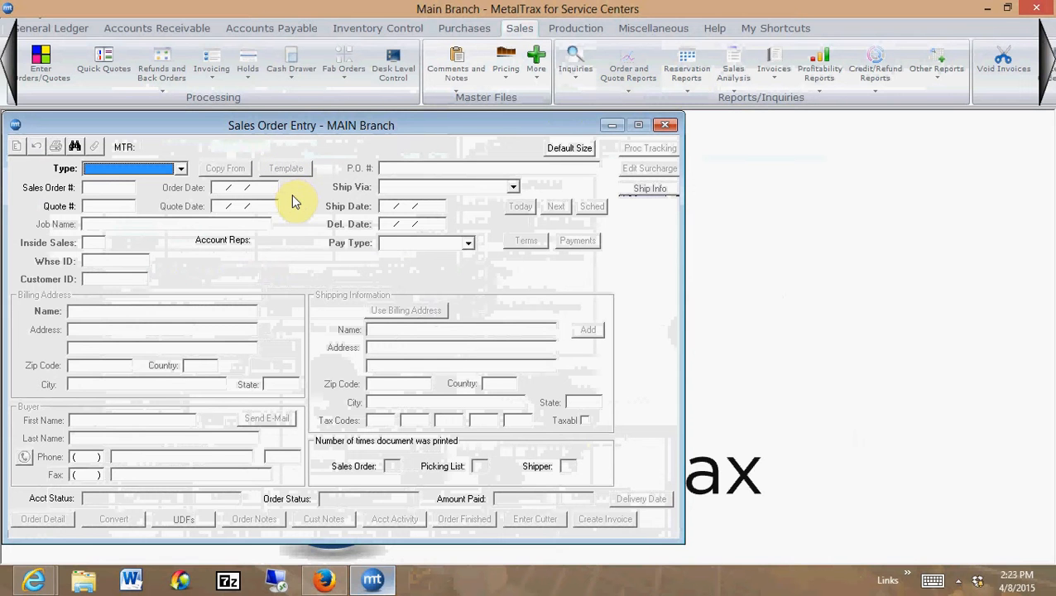
click(673, 126)
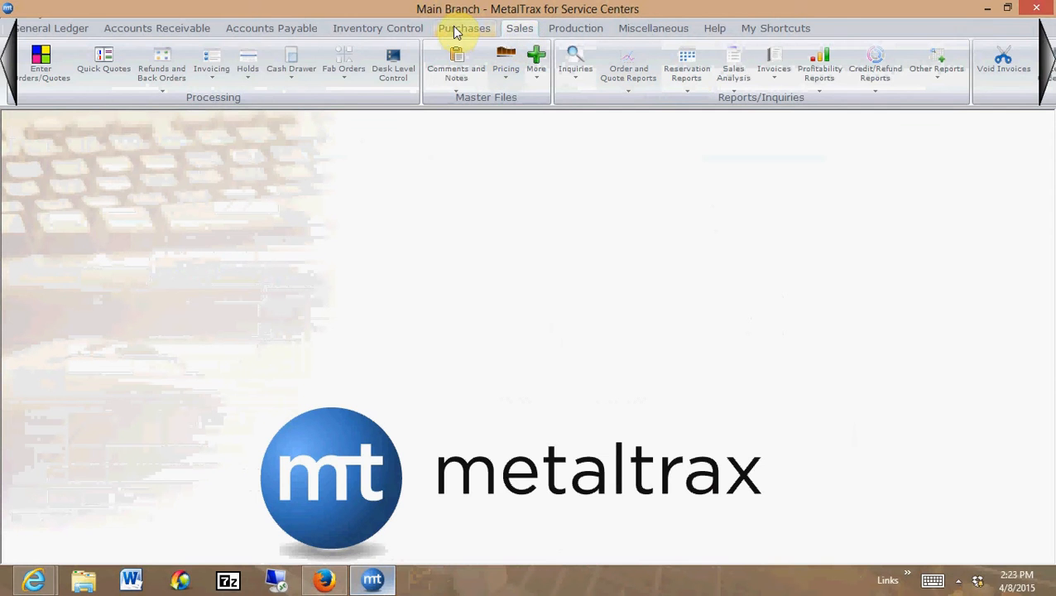
Open Shipment Detail and load the newly finished sales order
click(455, 29)
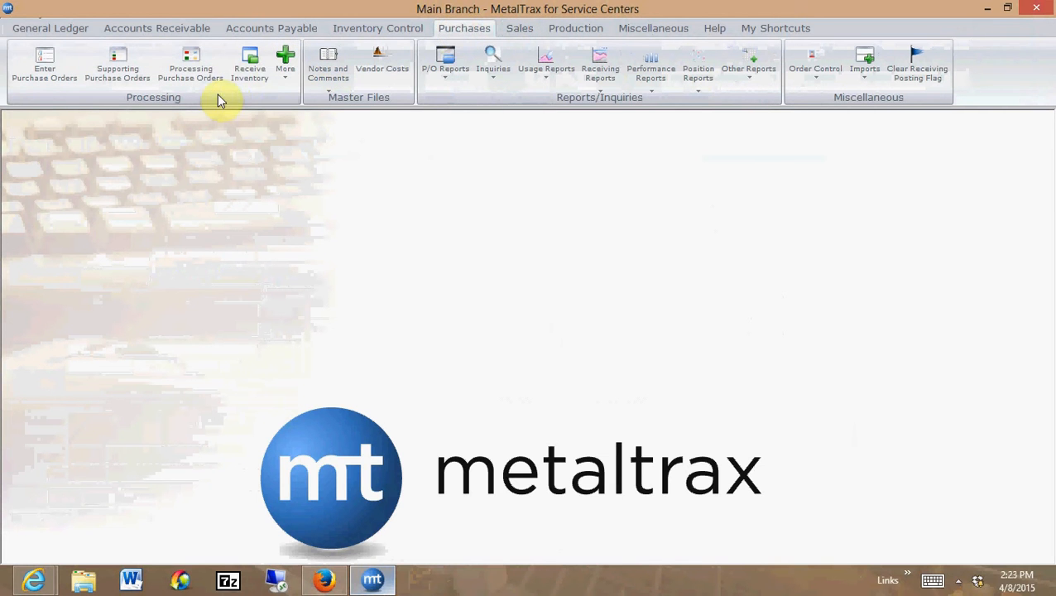
click(516, 30)
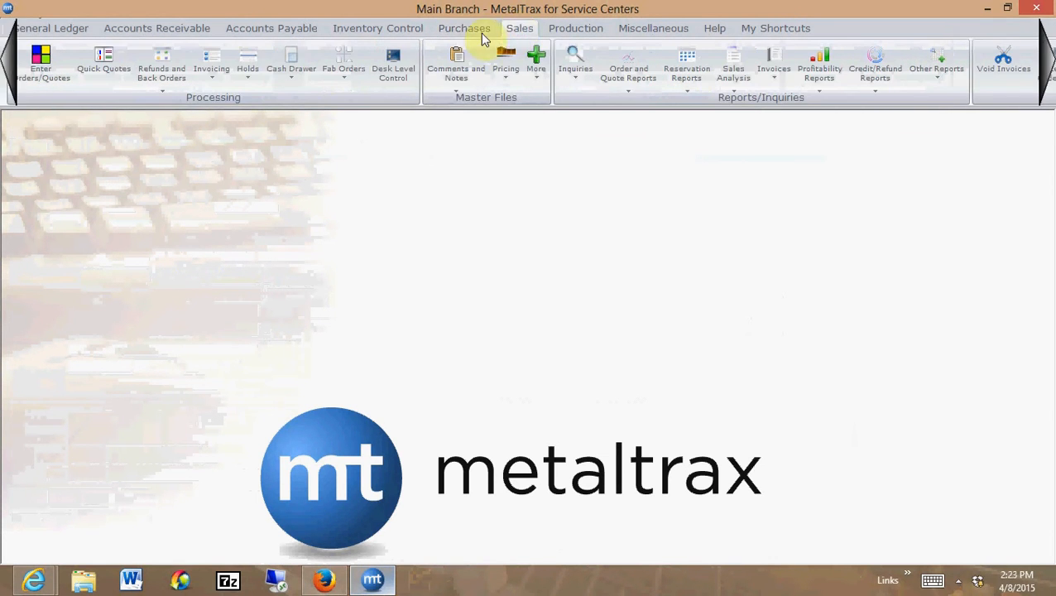
click(215, 68)
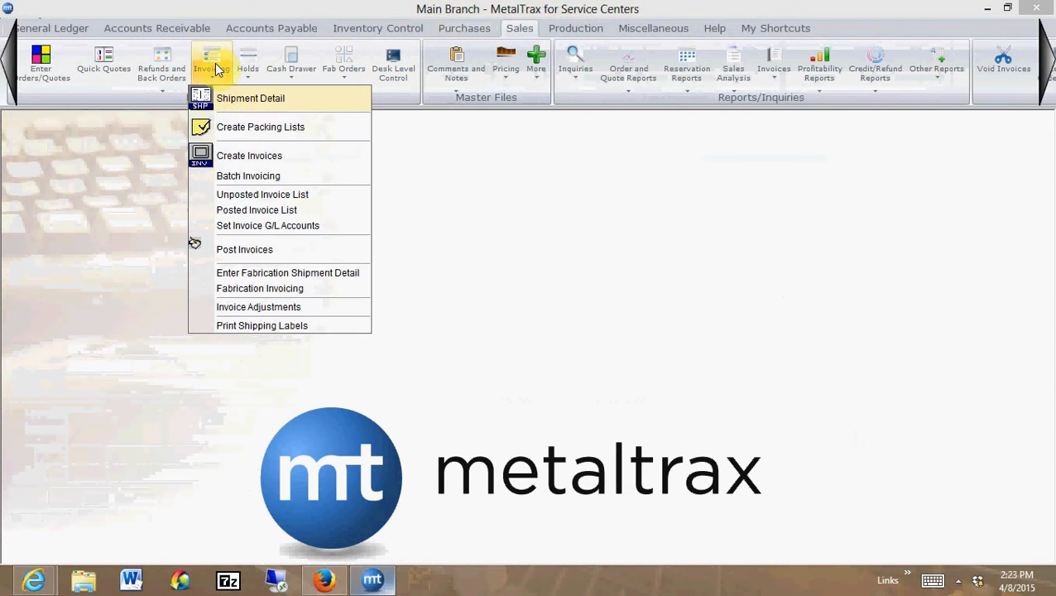
click(329, 191)
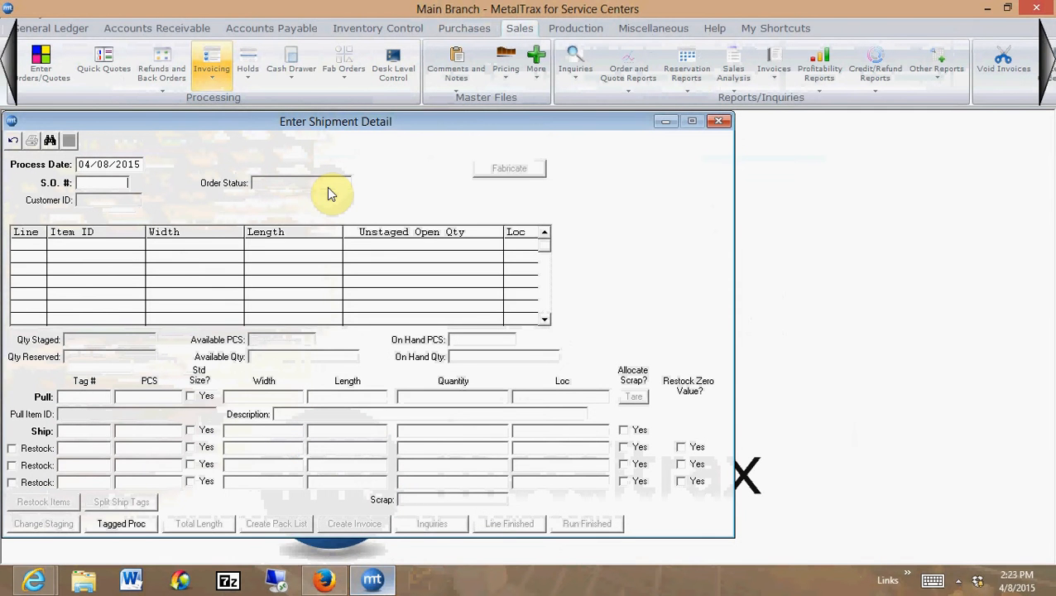
text(1782)
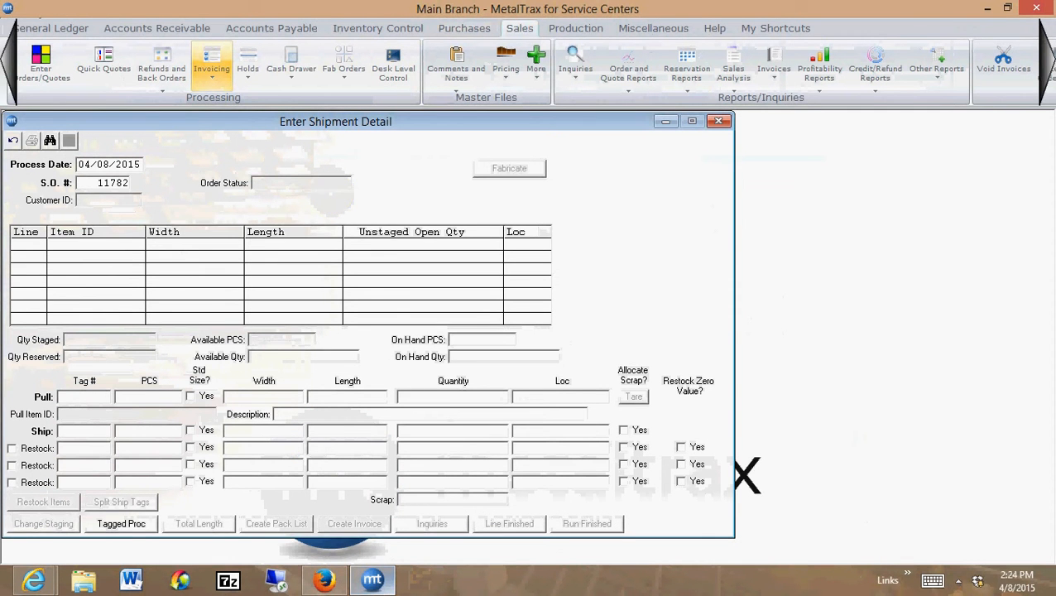
key(Return)
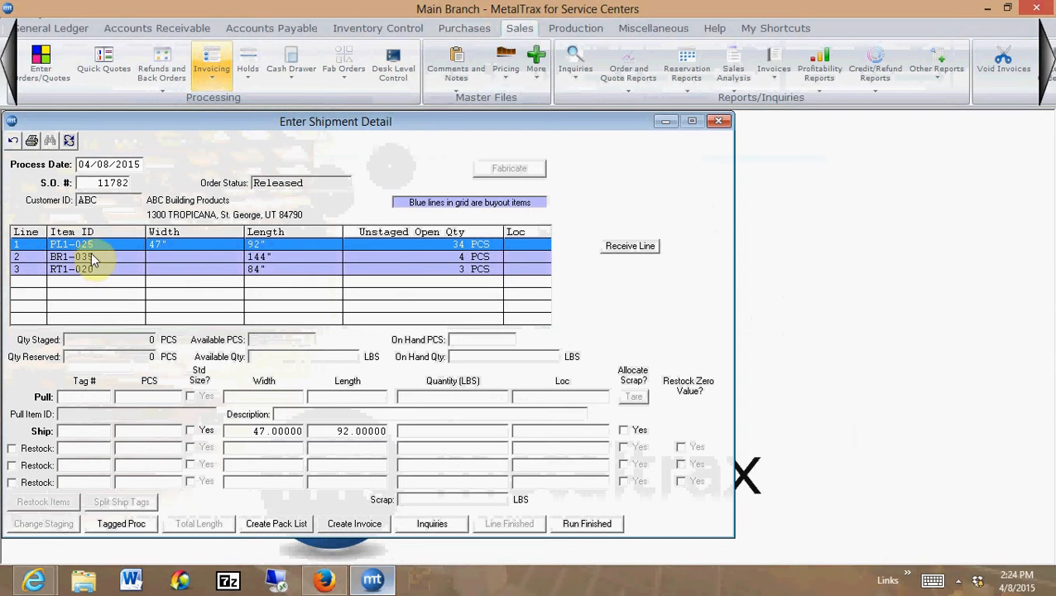
Start receiving the PL1-025 buyout line from shipment detail, using P.O. line 1
click(627, 249)
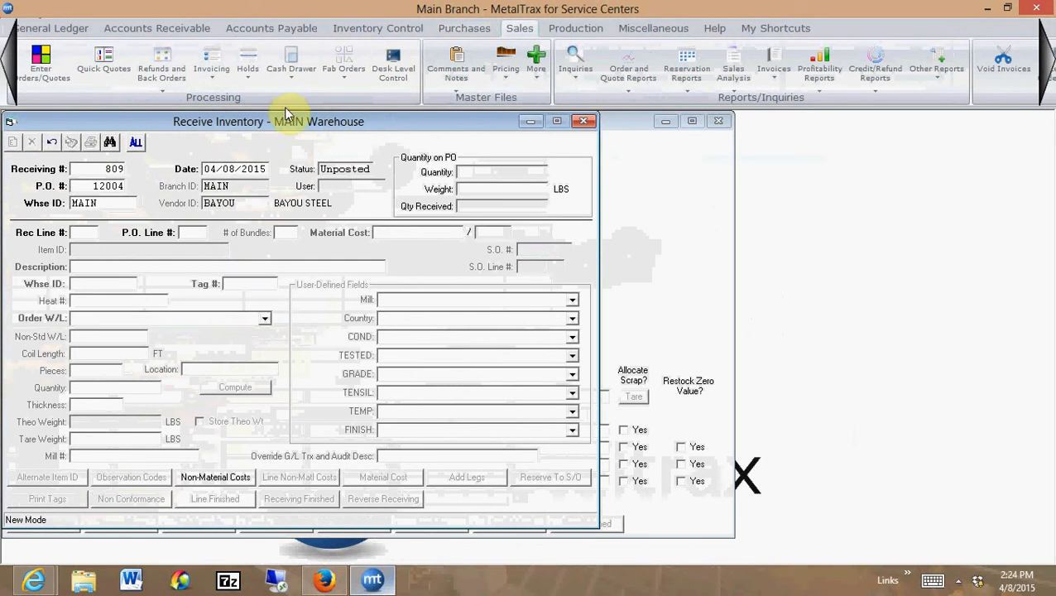
click(197, 232)
text(1)
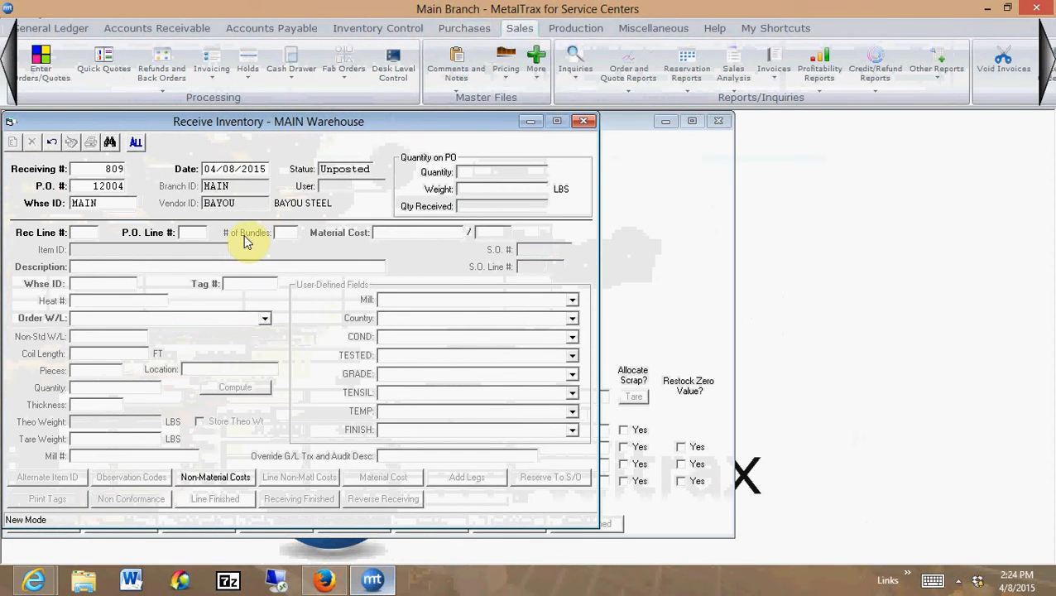
key(Tab)
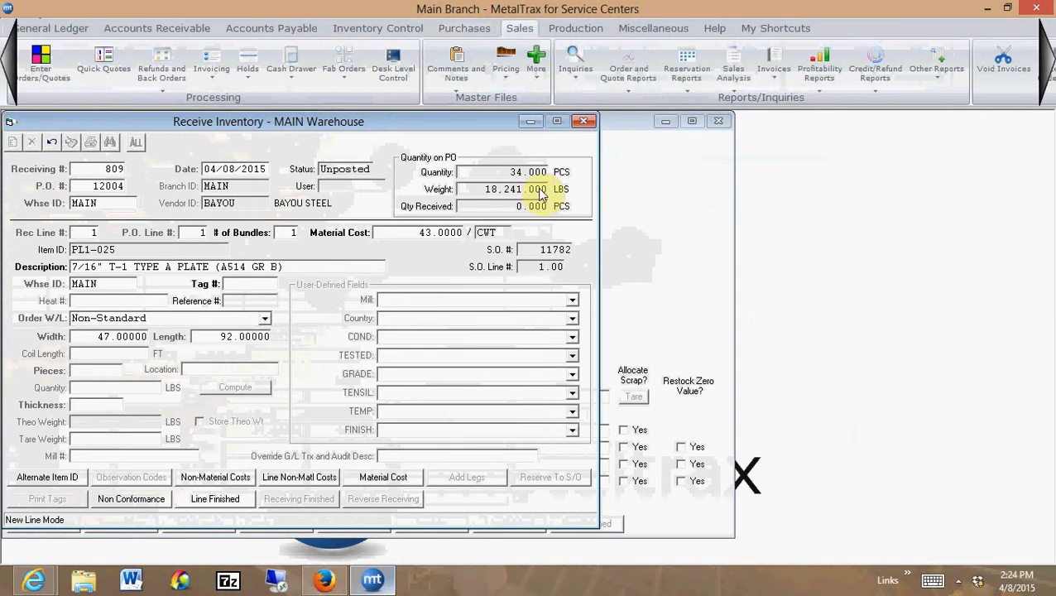
Give the received plate tag 10980 and heat H-39993, decline the chemistry record, and keep its Non-Standard size
text(10980)
key(Tab)
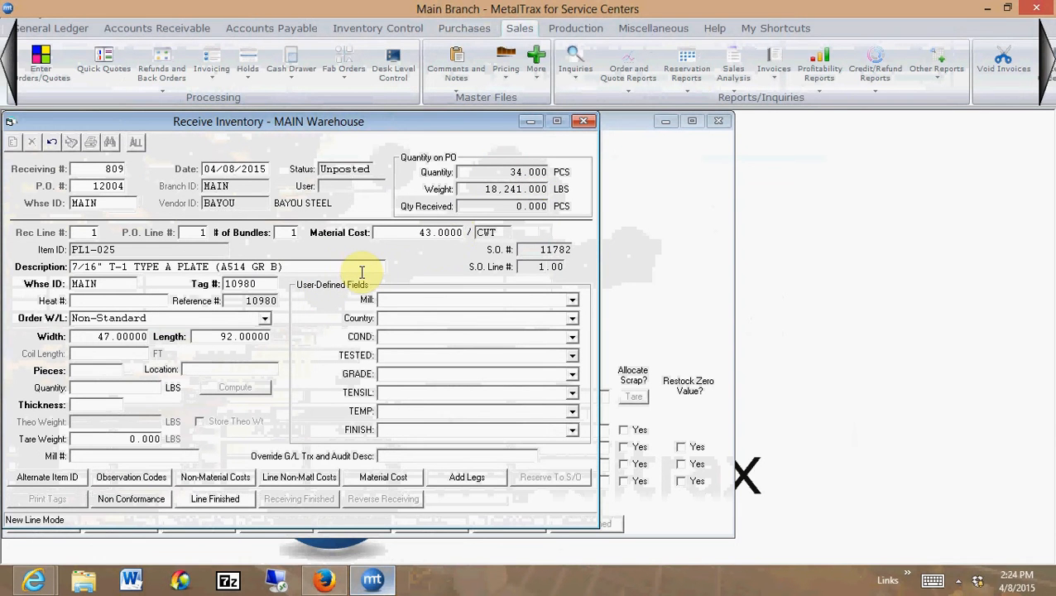
text(H-39993)
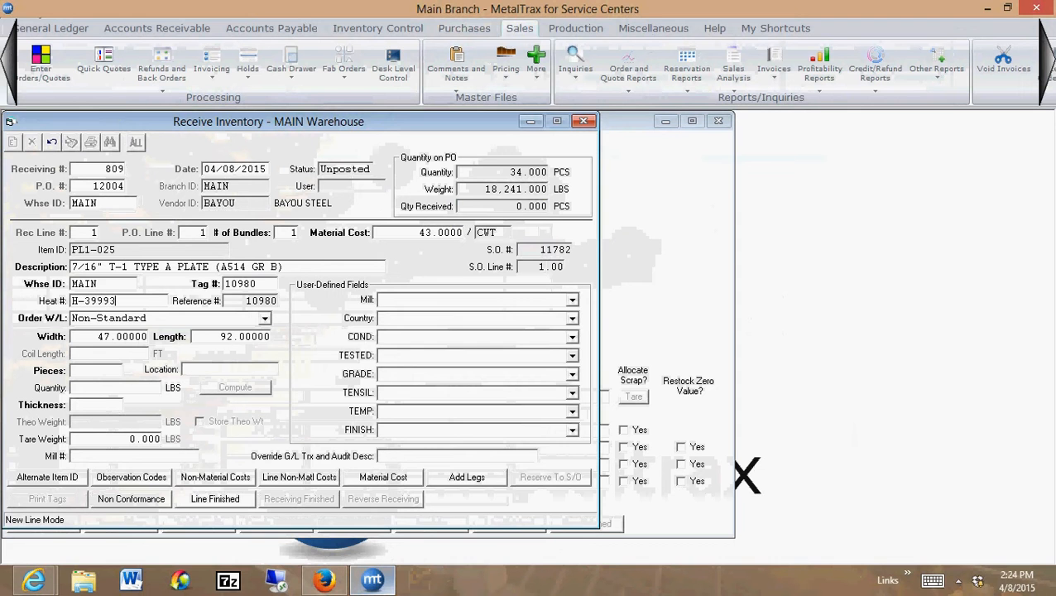
key(Tab)
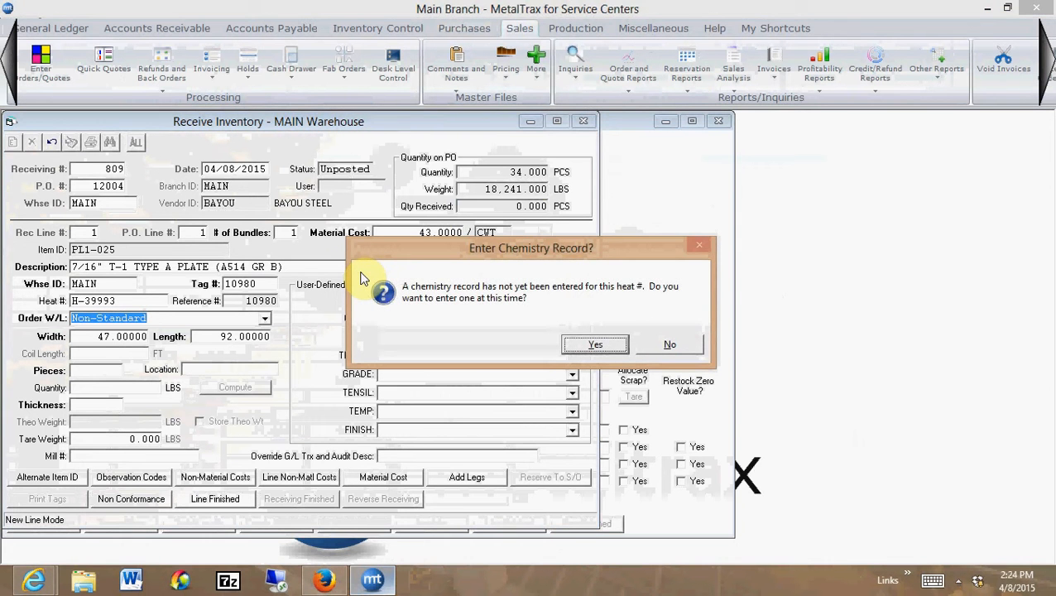
key(n)
key(Tab)
Receive 34 pieces of the plate with computed quantity and thickness 0.4375, and finish the receiving line
key(Tab)
key(Tab)
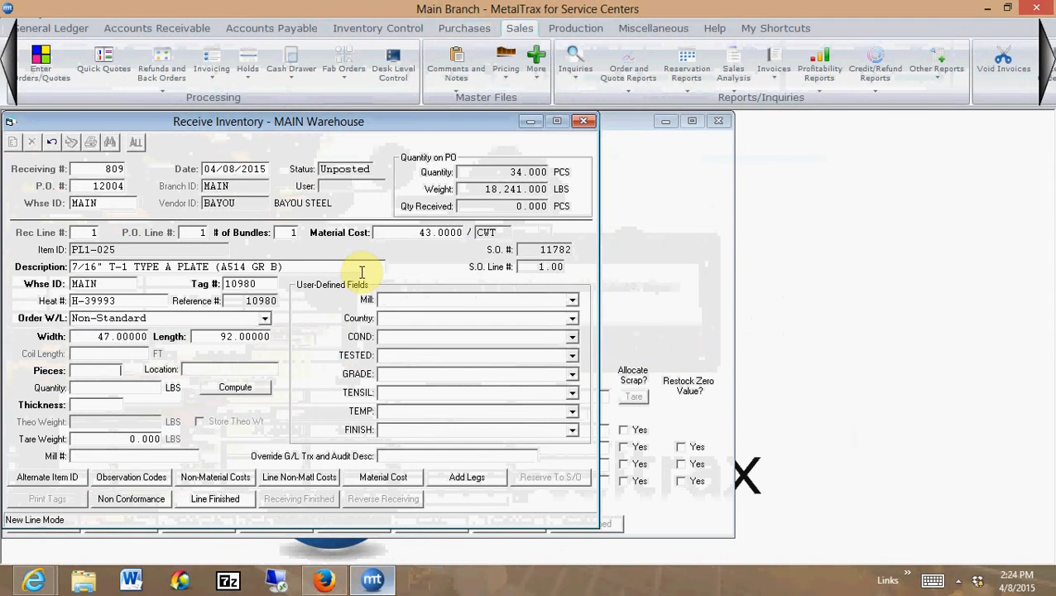
text(34)
key(Tab)
key(Tab)
key(Tab)
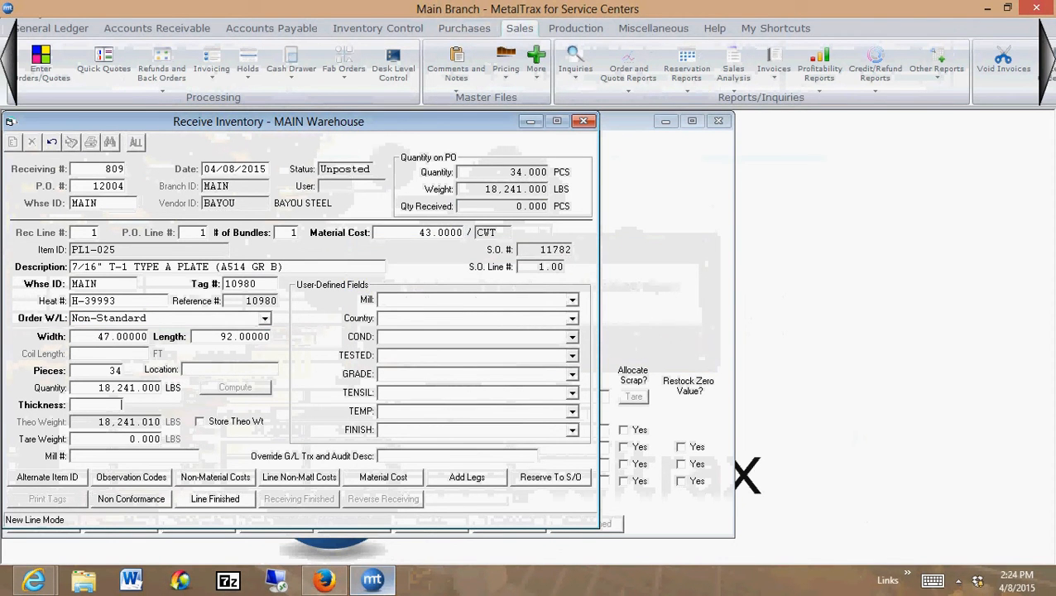
text(.4375)
key(Tab)
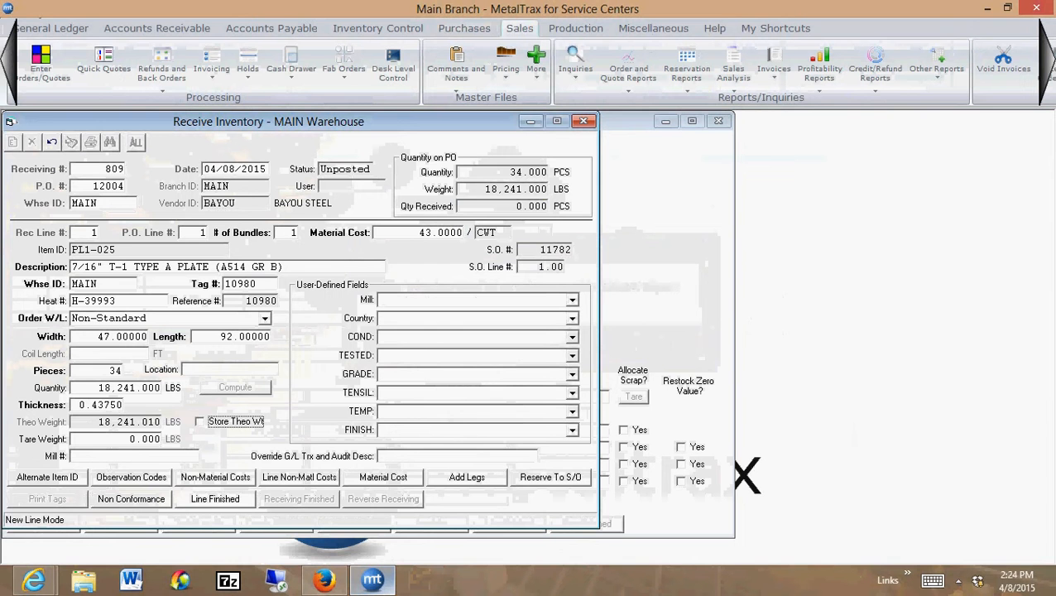
click(213, 503)
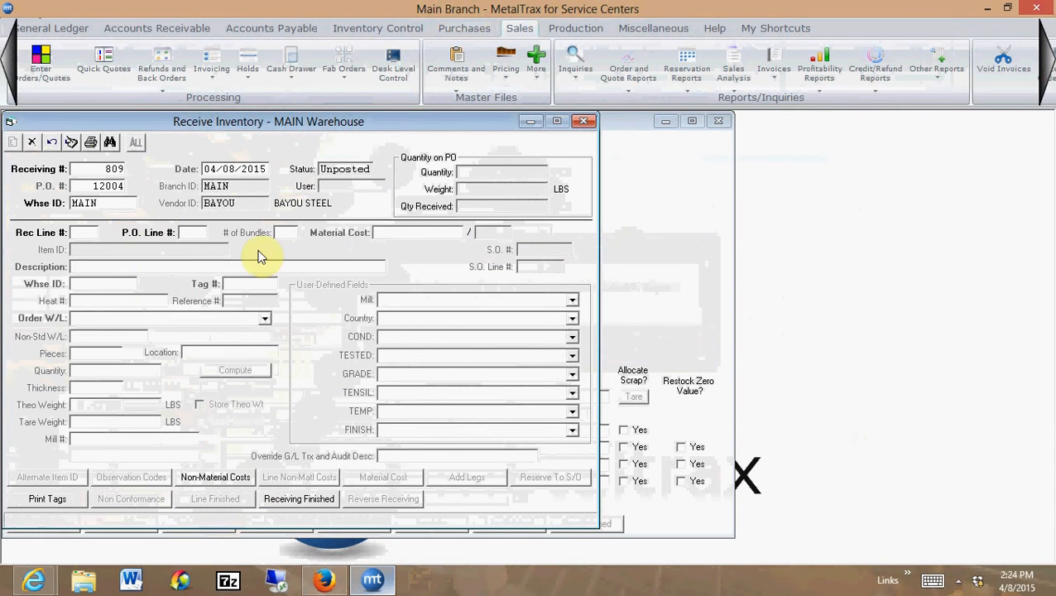
Start receiving P.O. line 2, the BR1-035 cold finished round, with one bundle and tag 10981
text(2)
key(Tab)
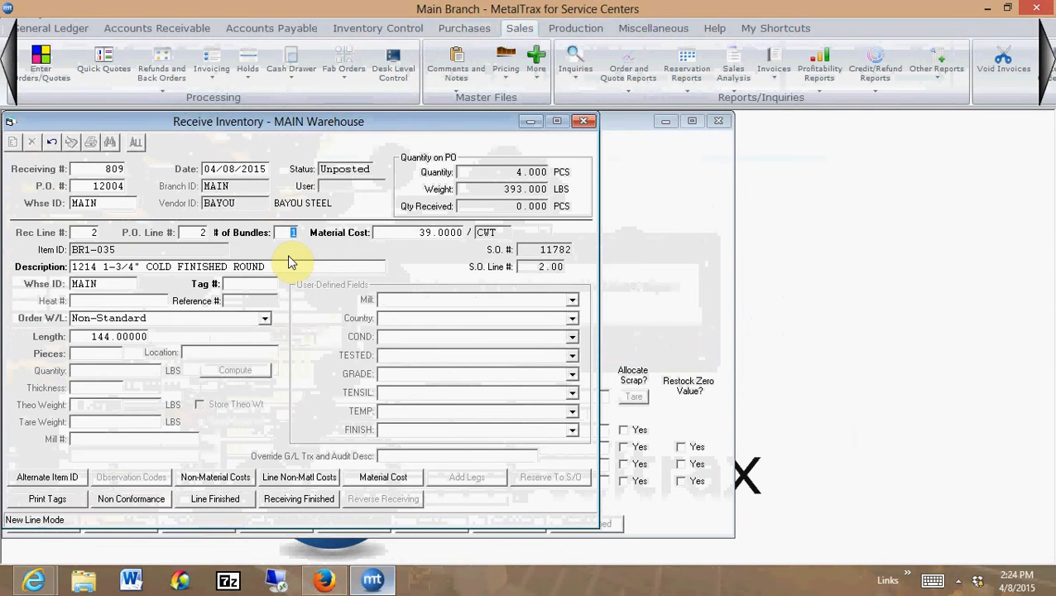
key(Tab)
key(Tab)
key(Tab)
key(Tab)
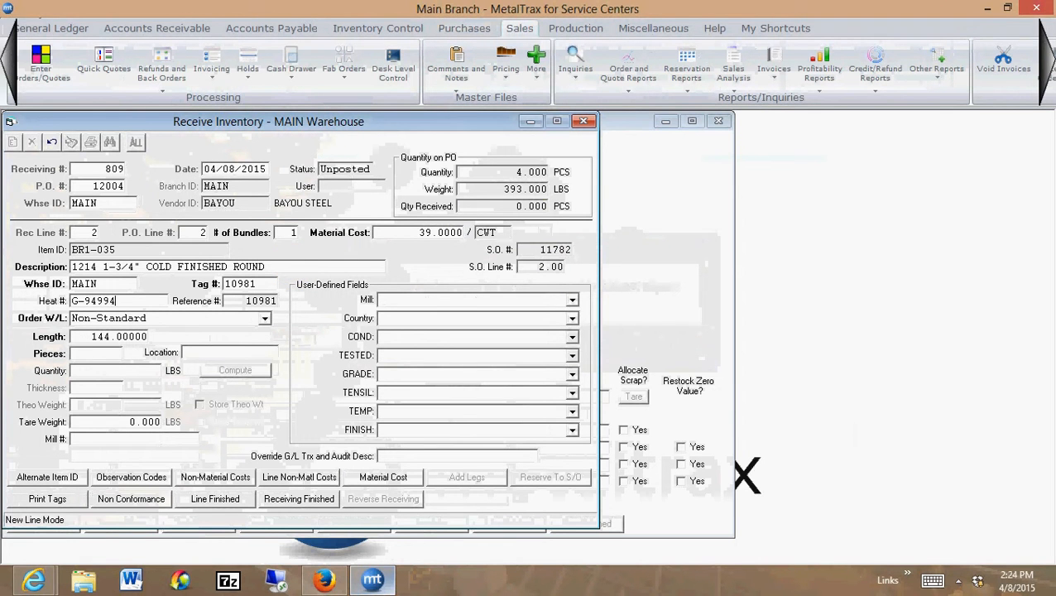
Assign heat G-94994 to the received round, decline the chemistry record, and keep its Non-Standard length of 144
text(G-94994)
key(Tab)
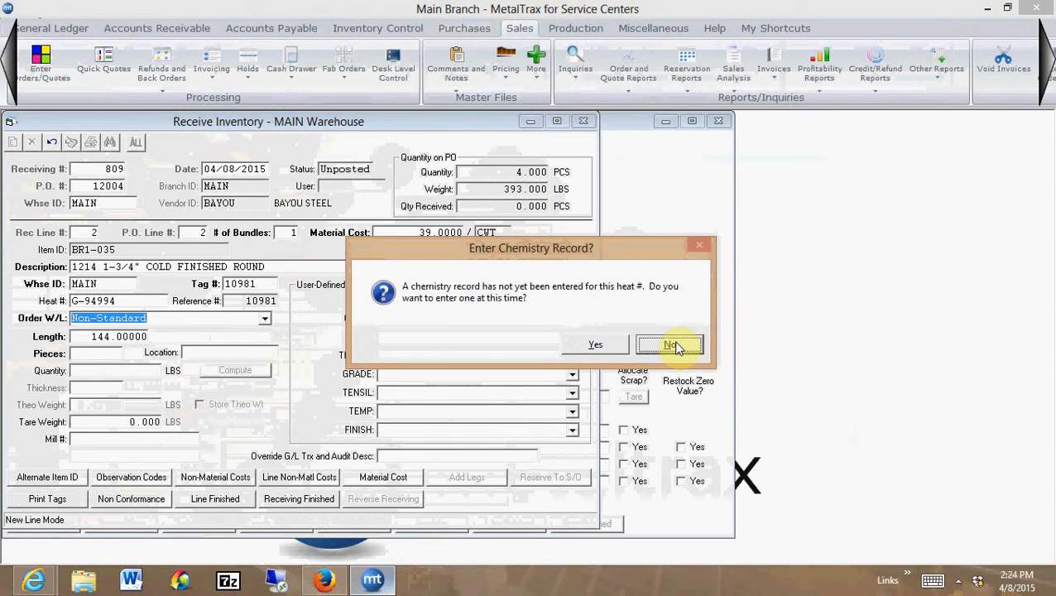
click(675, 347)
key(Tab)
Receive 4 pieces of the round with computed quantity and finish the receiving line
key(Tab)
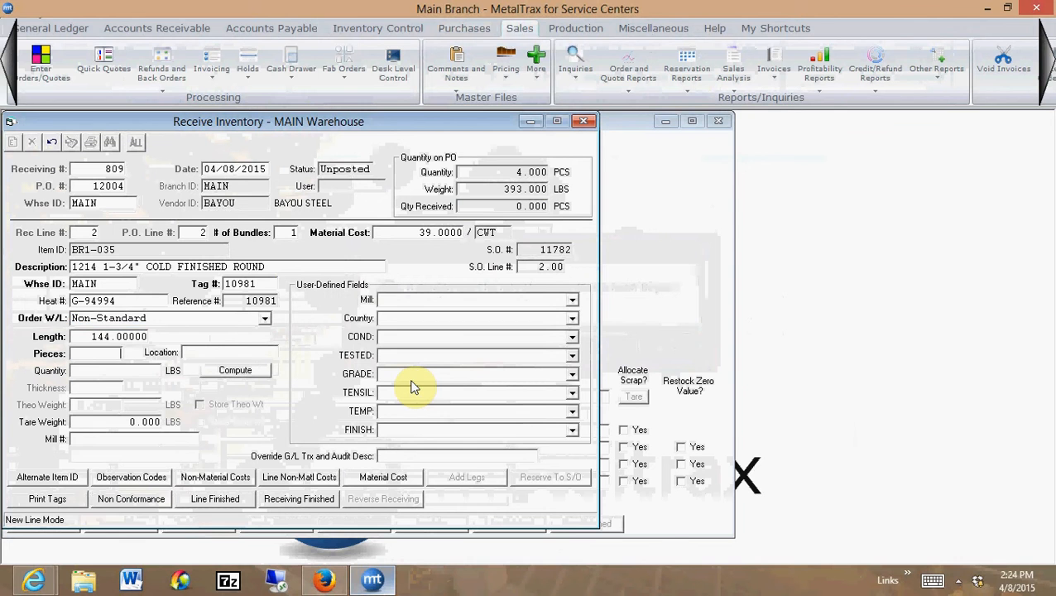
text(4)
key(Tab)
key(Tab)
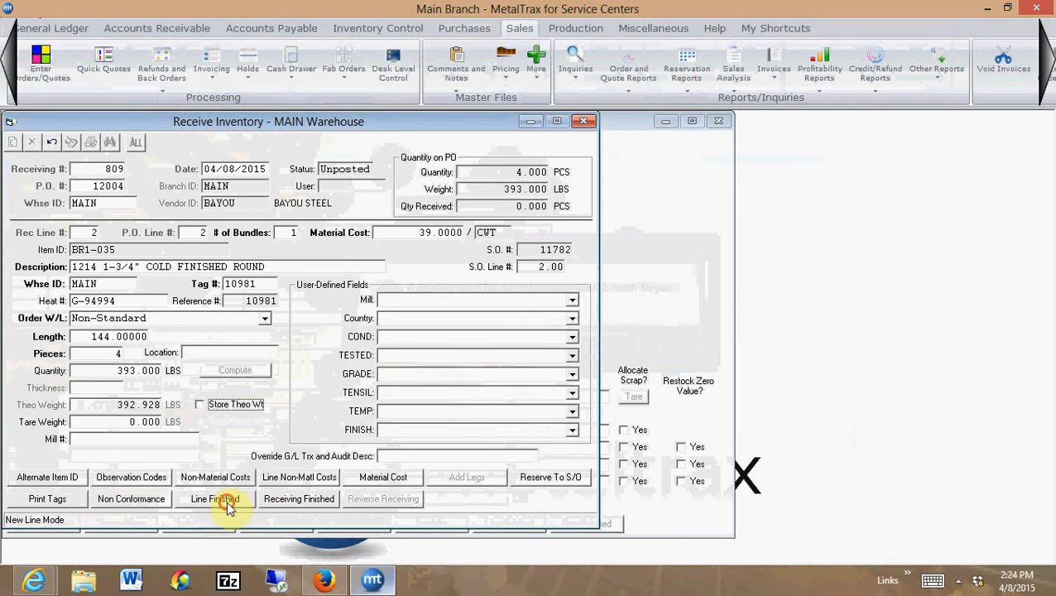
click(215, 498)
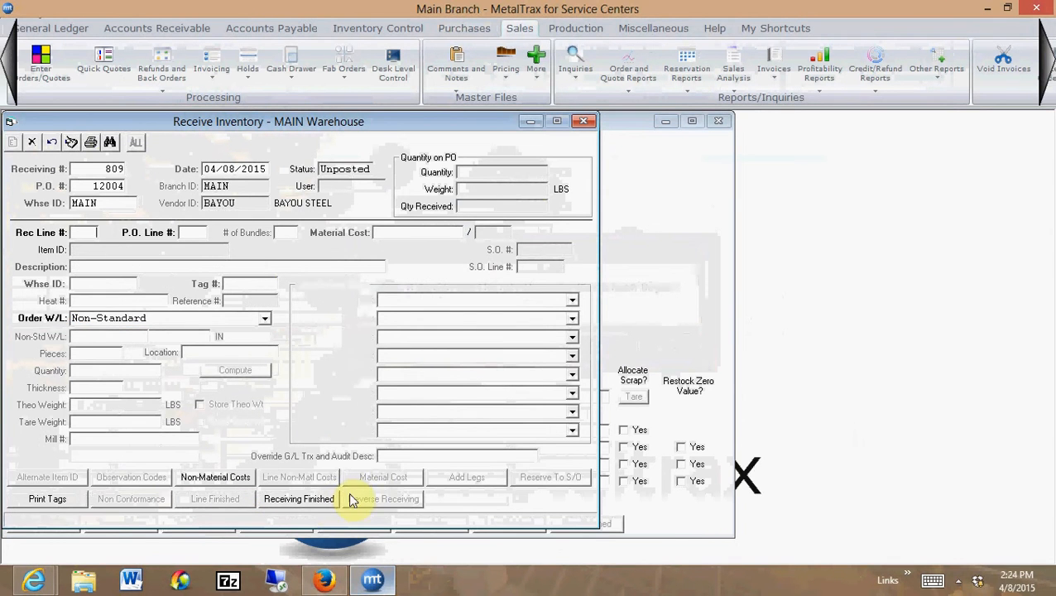
Post the receiving, decline the auto-reservation report, and close Receive Inventory
click(71, 142)
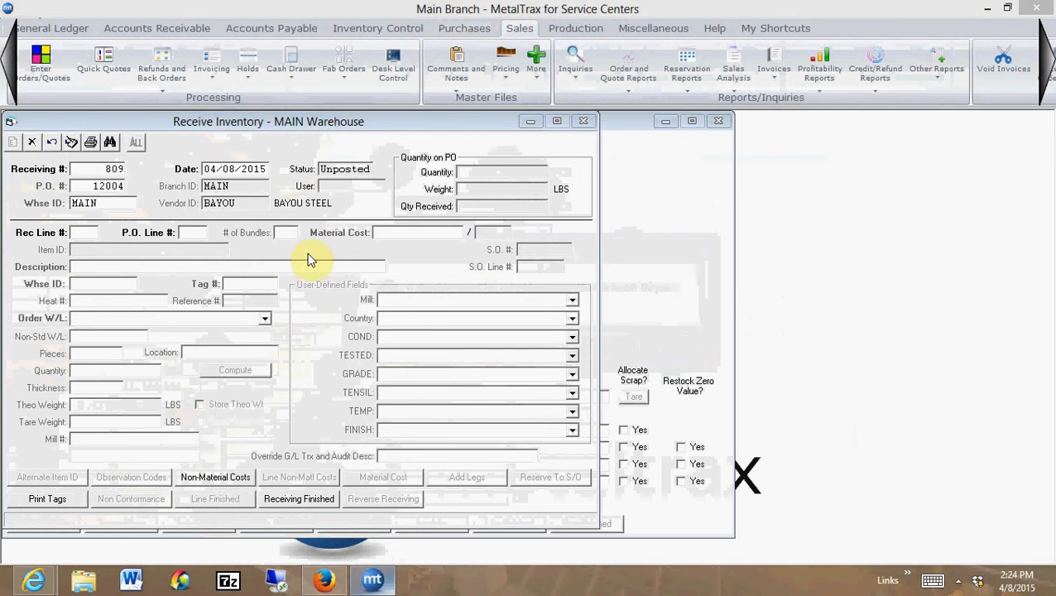
click(382, 163)
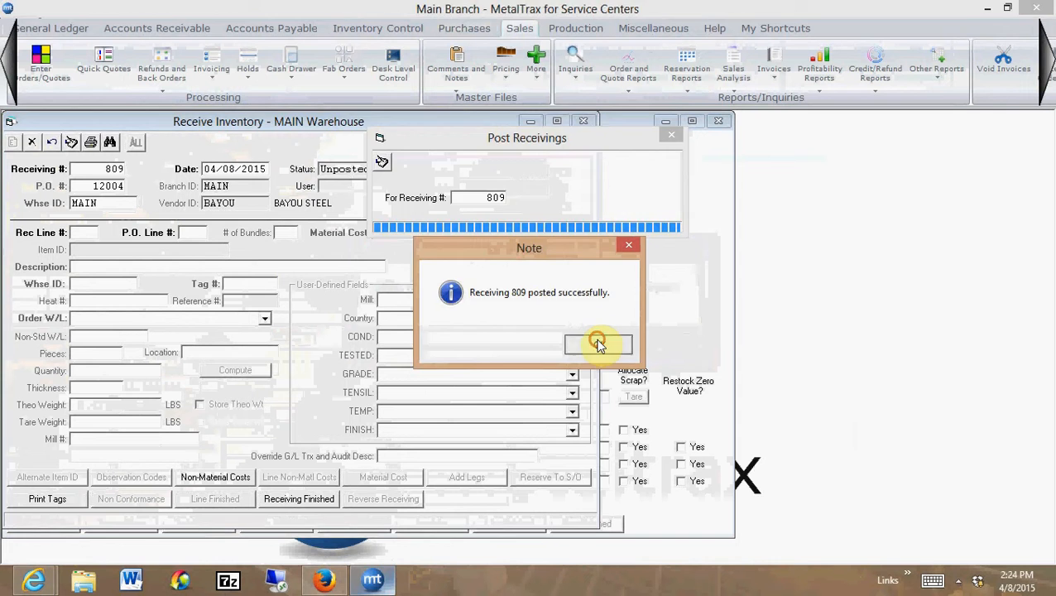
click(599, 341)
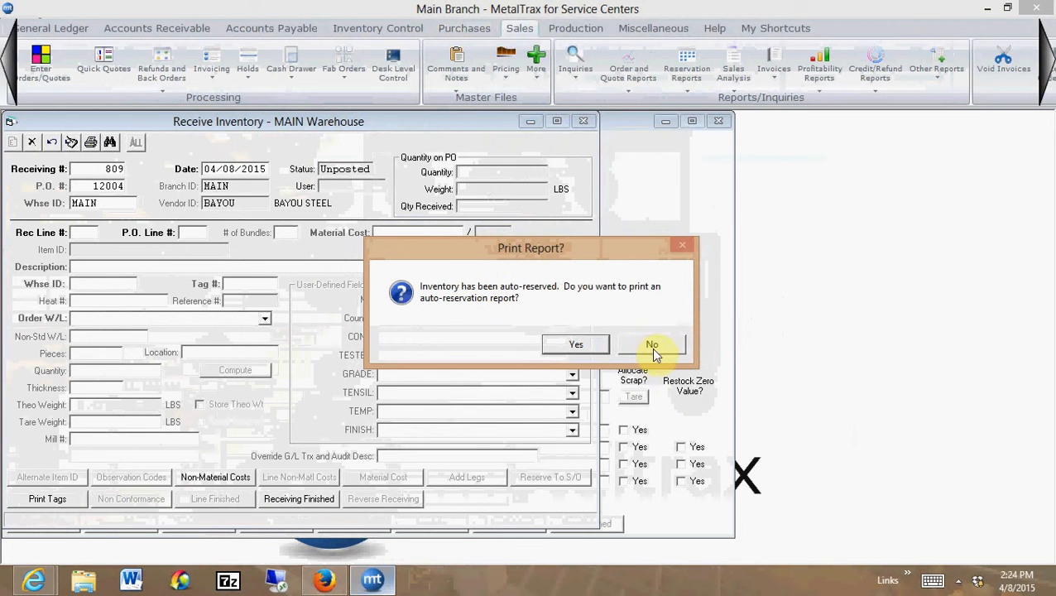
click(653, 346)
click(583, 121)
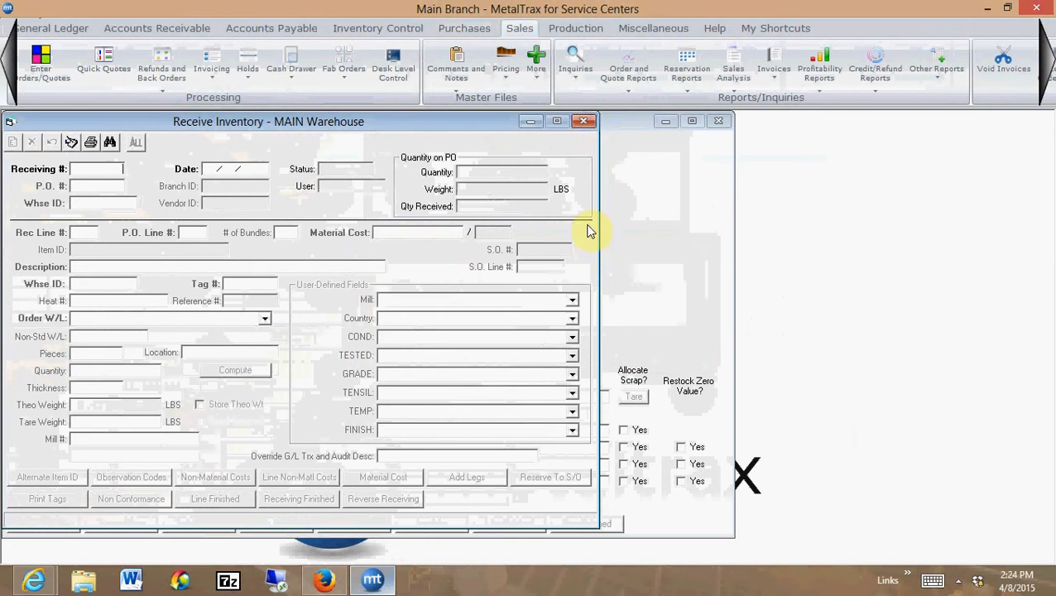
Check the received BR1-035 and open RT1-020 lines in the shipment detail and close it
click(113, 269)
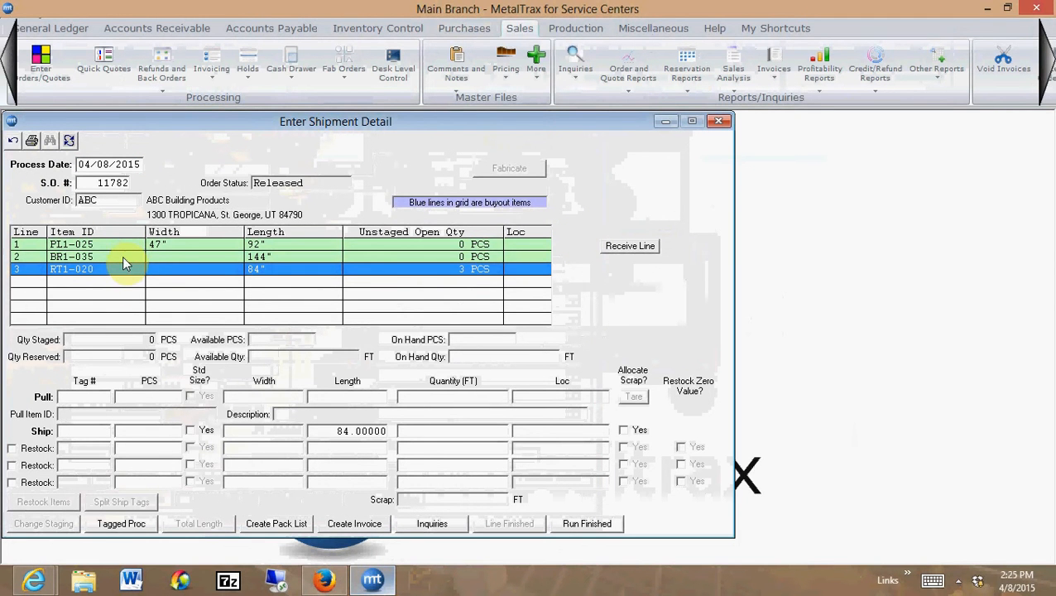
click(143, 256)
click(137, 271)
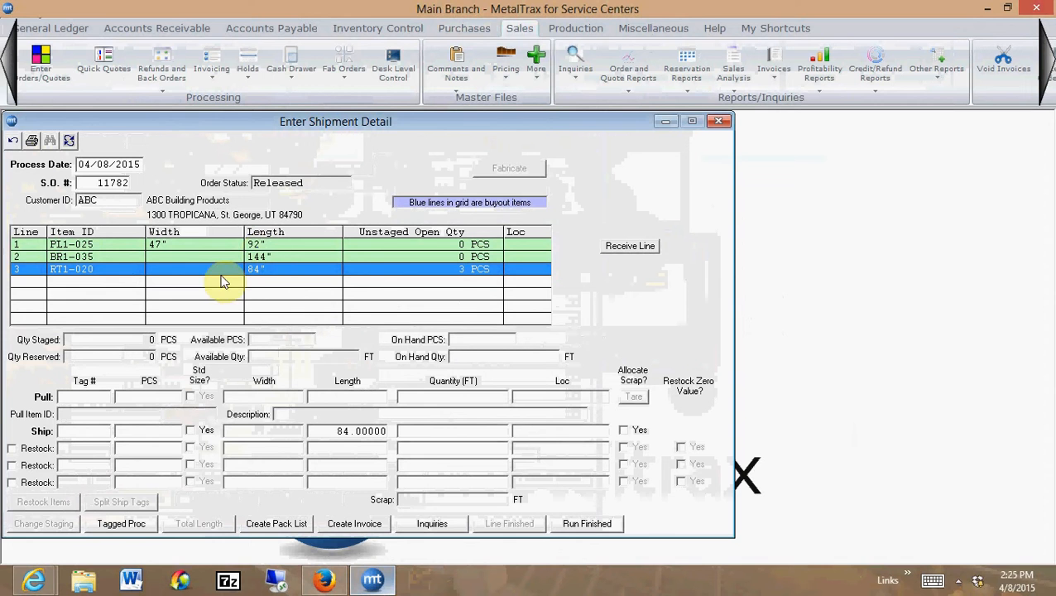
click(722, 124)
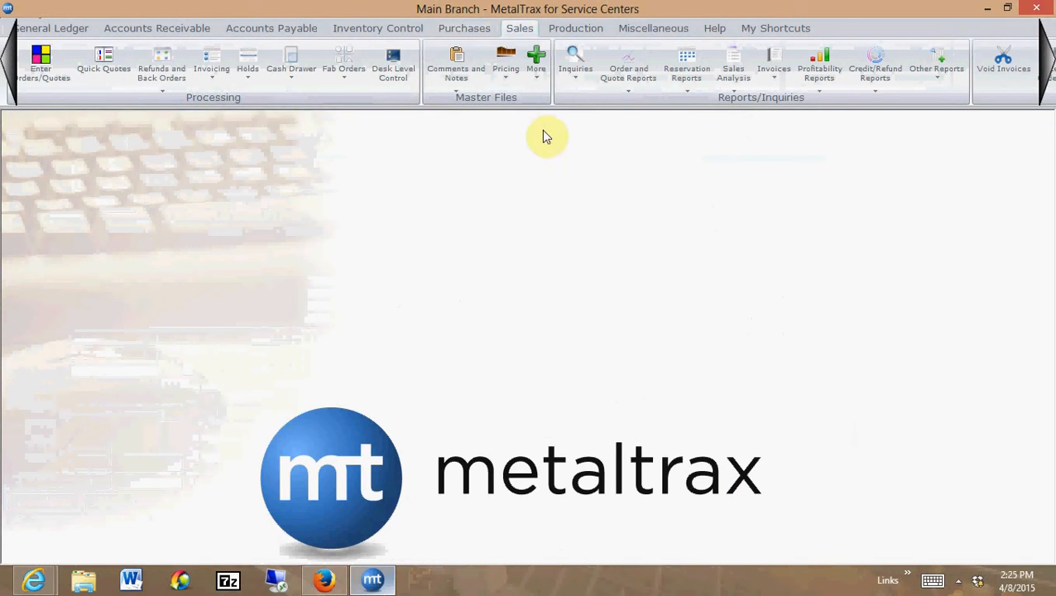
Open Feature Initialization and list the features containing the word "buyout"
click(651, 31)
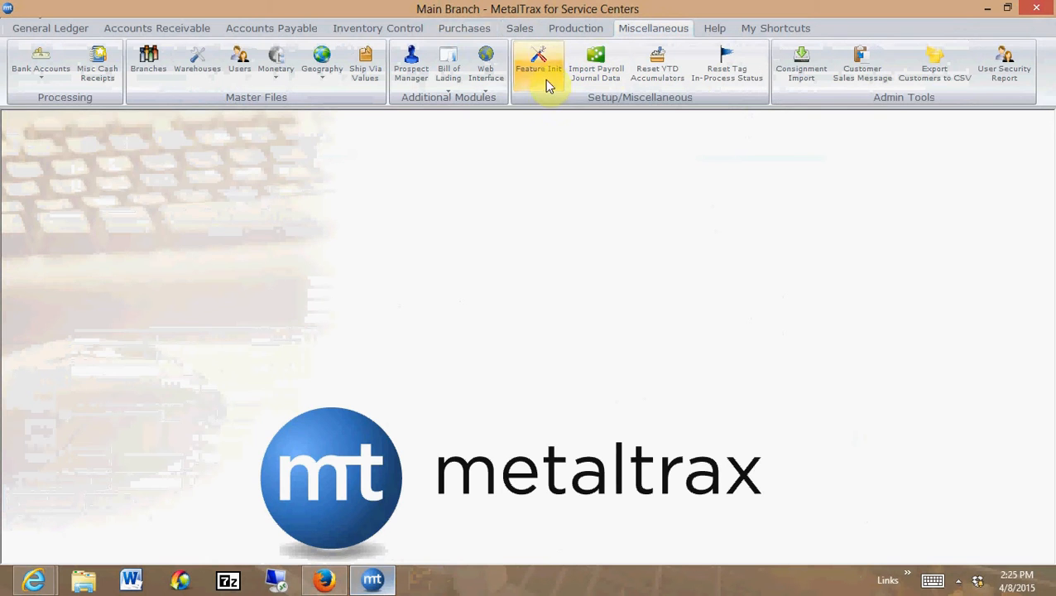
click(541, 82)
click(39, 220)
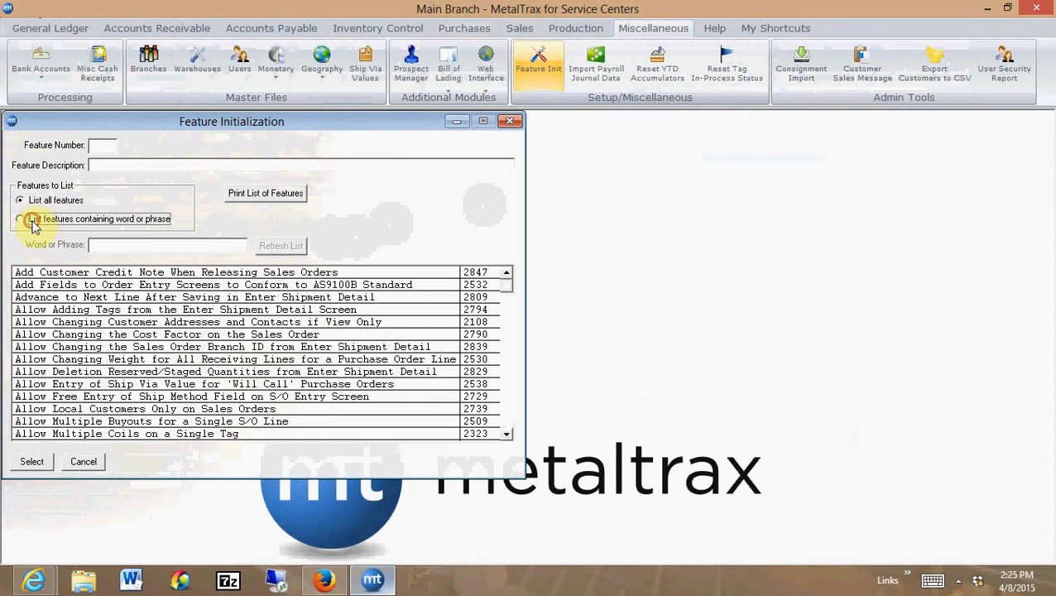
click(219, 240)
text(buyout)
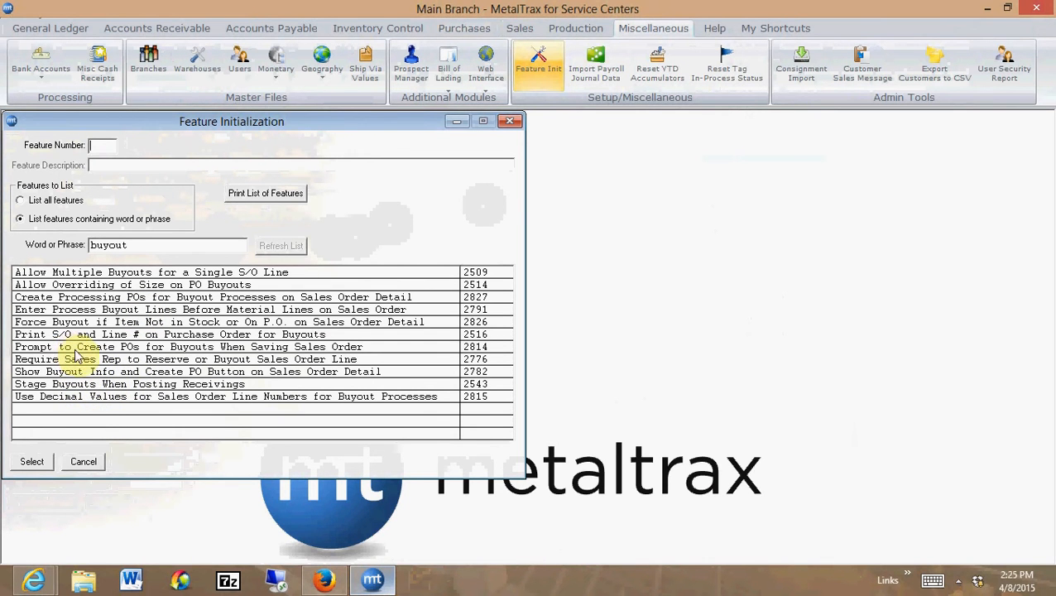
Set feature 2782 to Prompt for PO Ship Info, save it, and close Feature Initialization
double_click(88, 348)
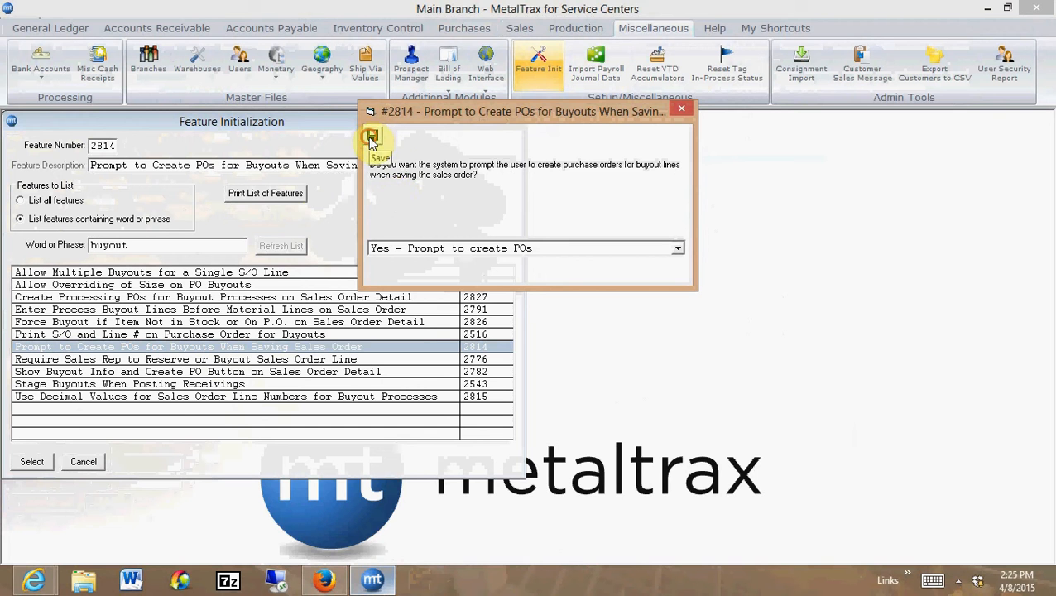
double_click(221, 375)
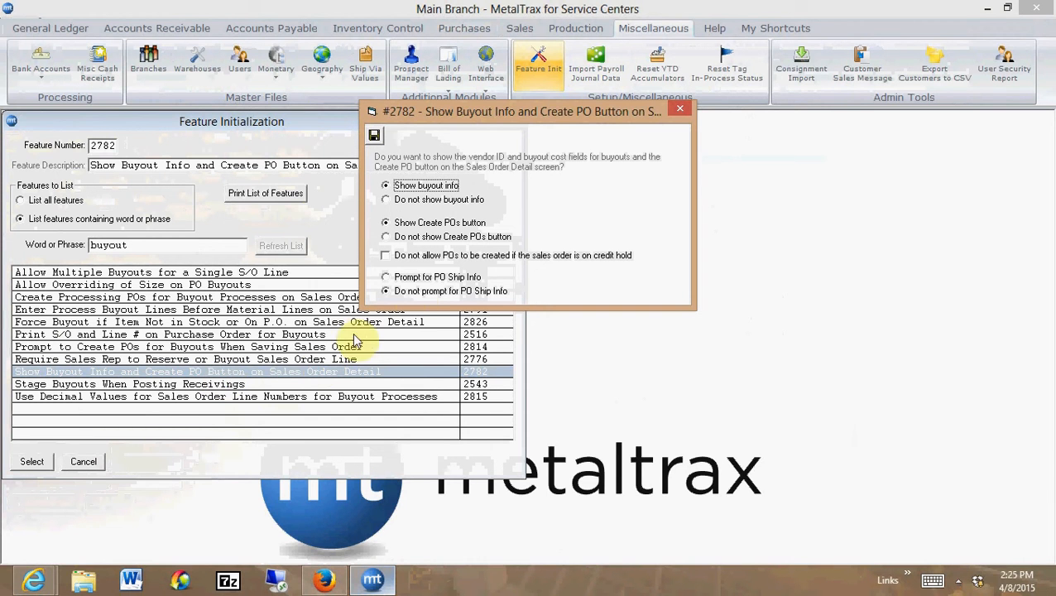
click(387, 279)
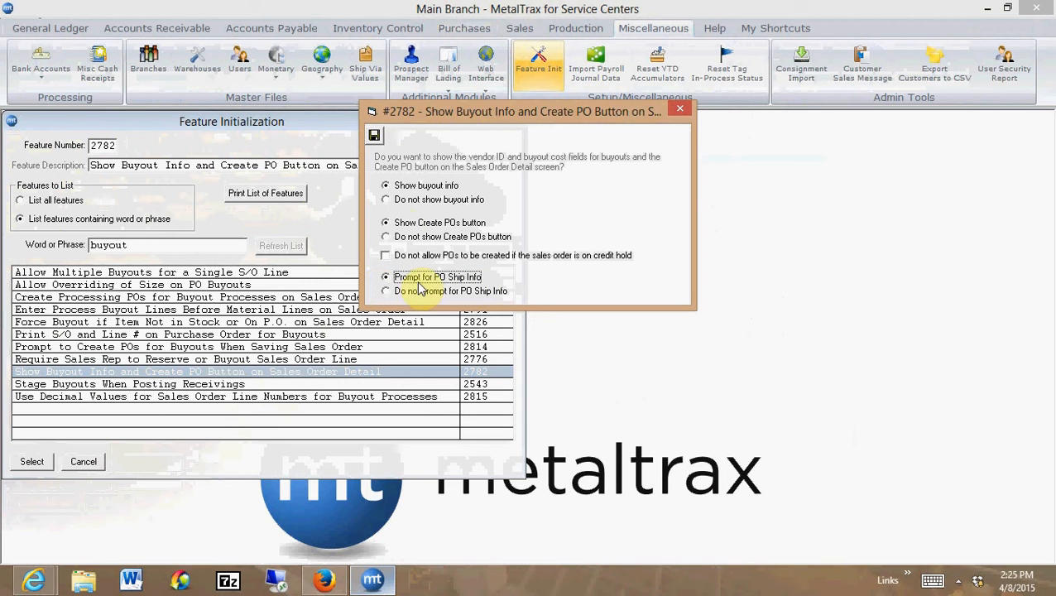
click(375, 137)
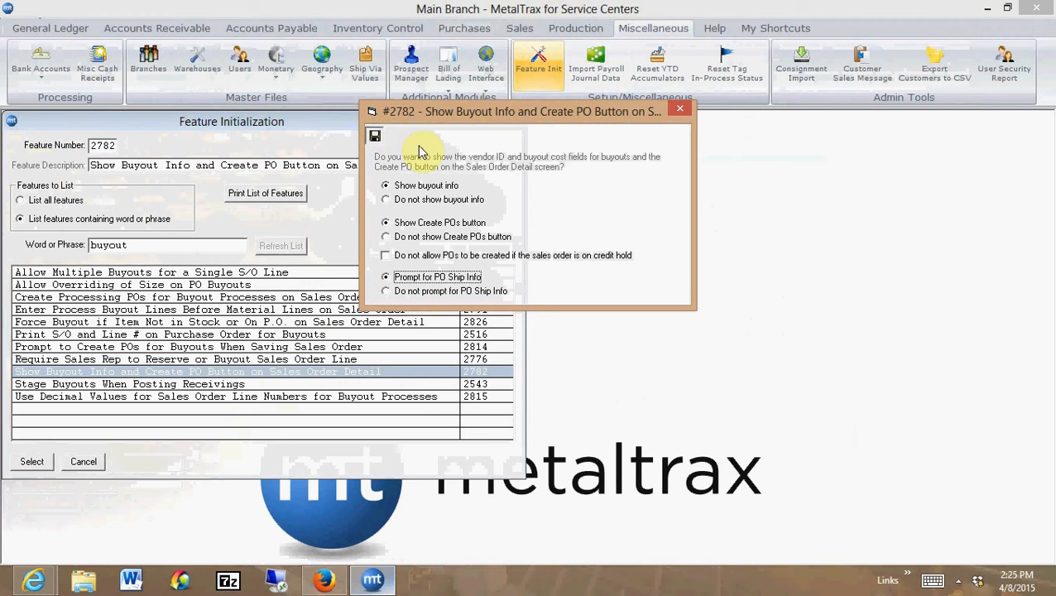
click(518, 122)
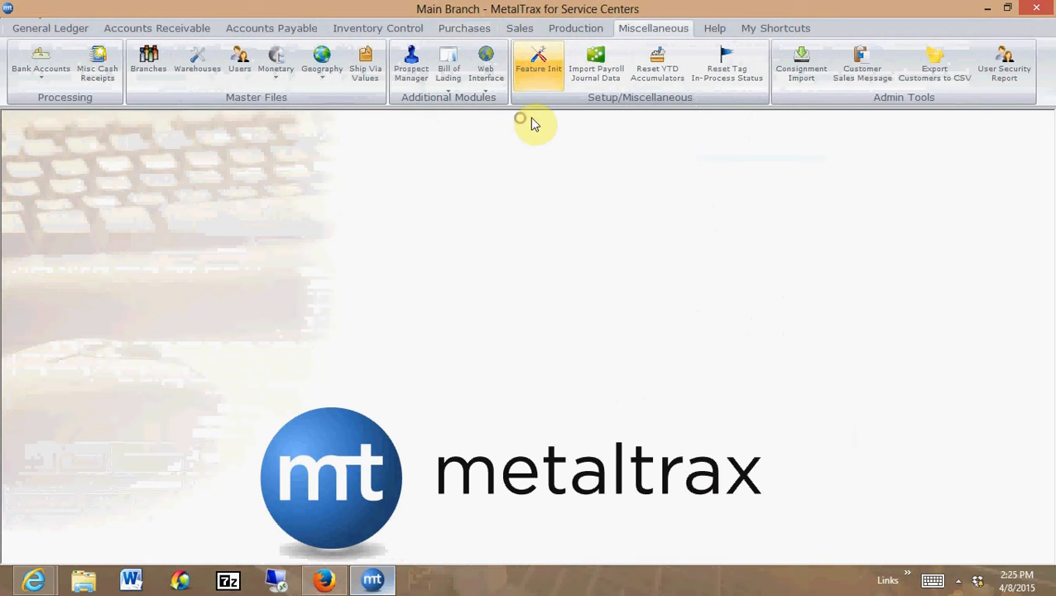
Start a new sales order of type Order with the default order date, inside salesperson and MAIN warehouse
click(520, 28)
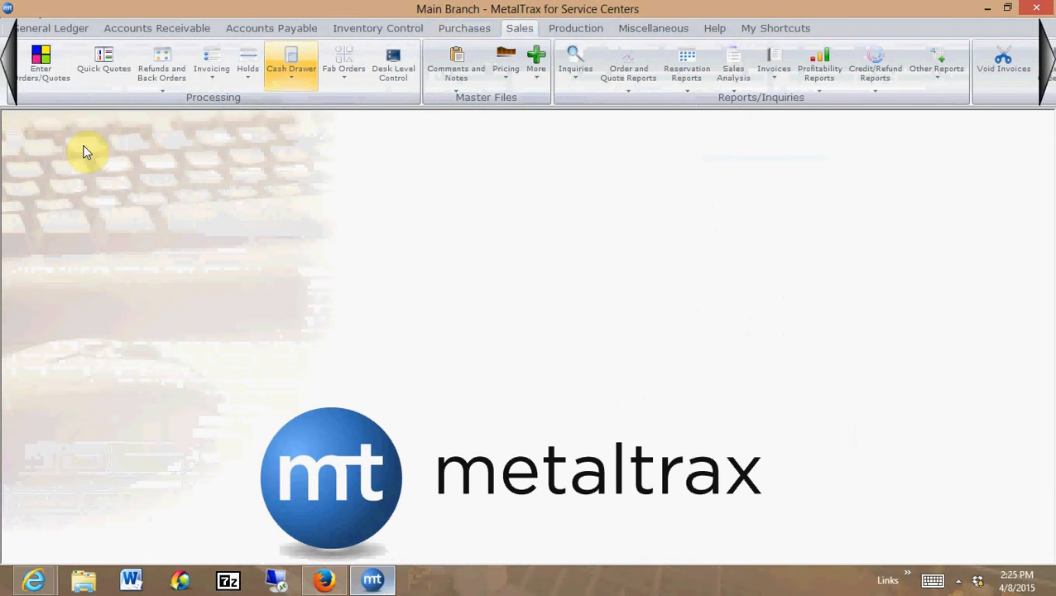
click(37, 71)
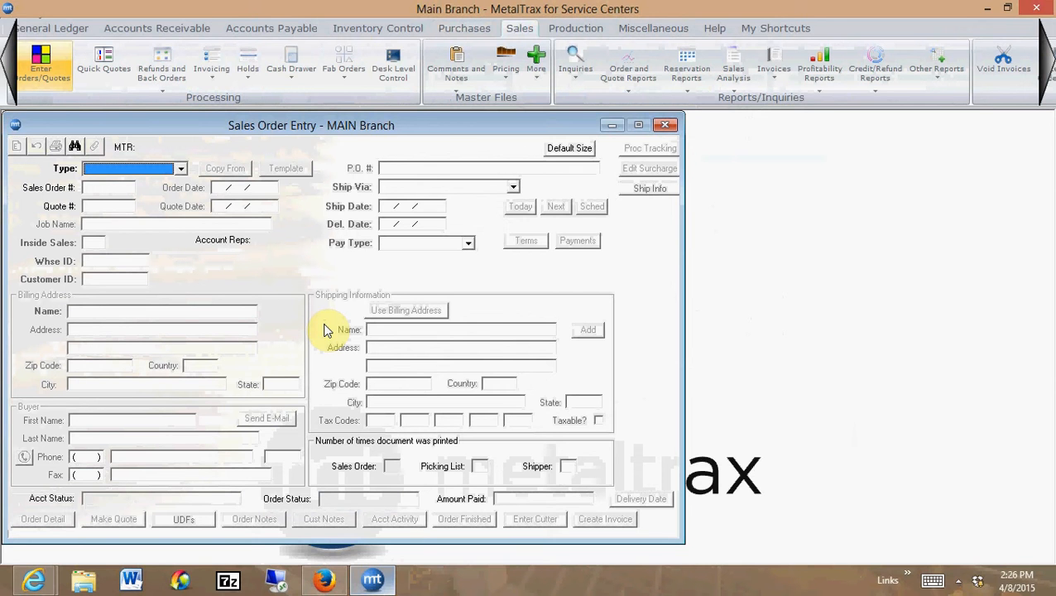
key(o)
key(Tab)
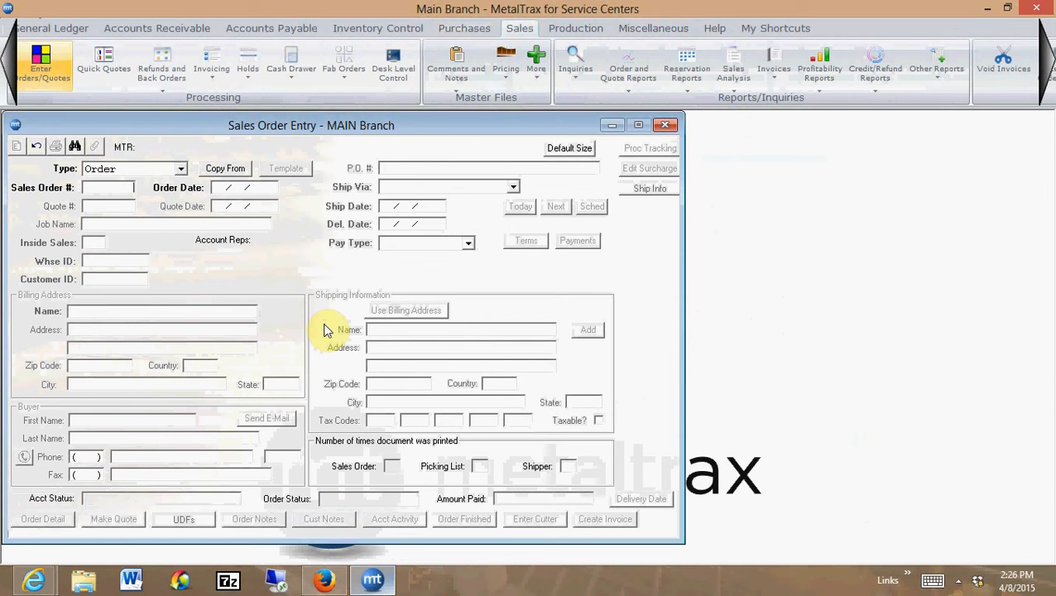
key(Tab)
key(Tab)
key(Tab)
key(Tab)
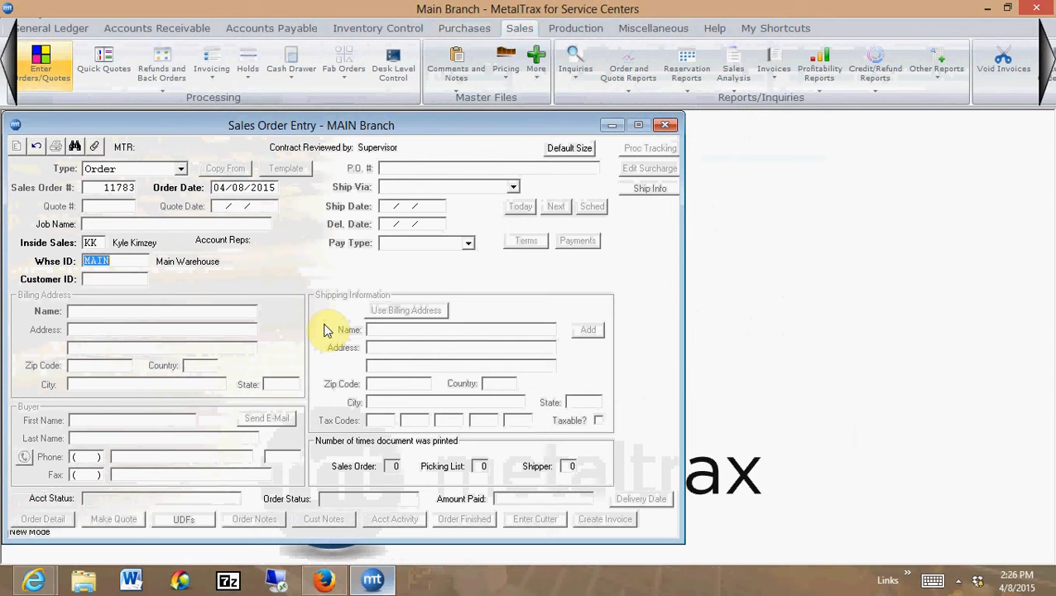
Fill in customer ABC and the customer's P.O. number, keeping Our Truck with ship and delivery dates of 04/08/2015
text(abc)
key(Tab)
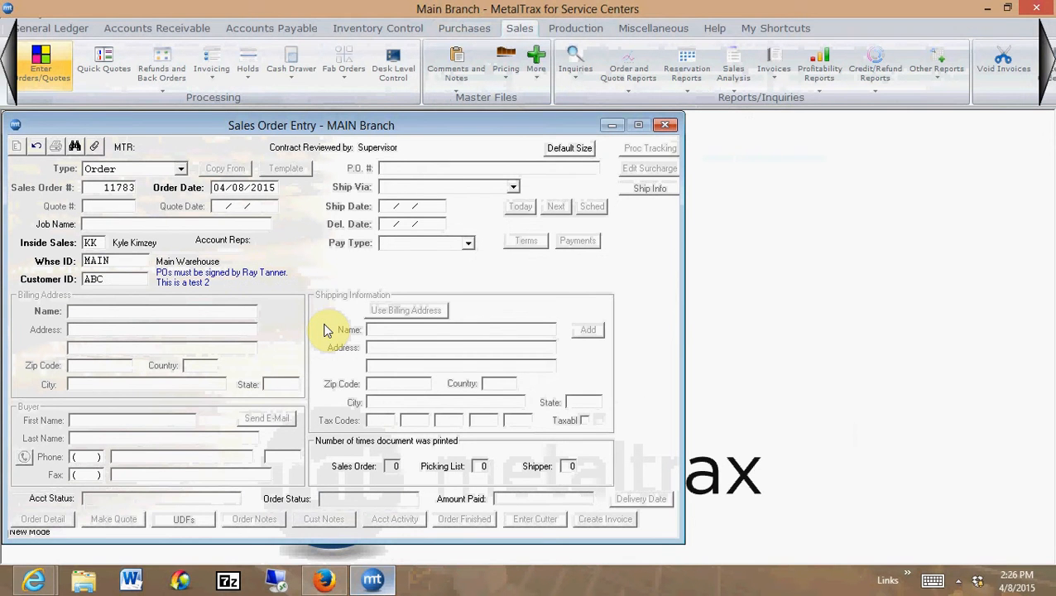
text(595959)
key(Tab)
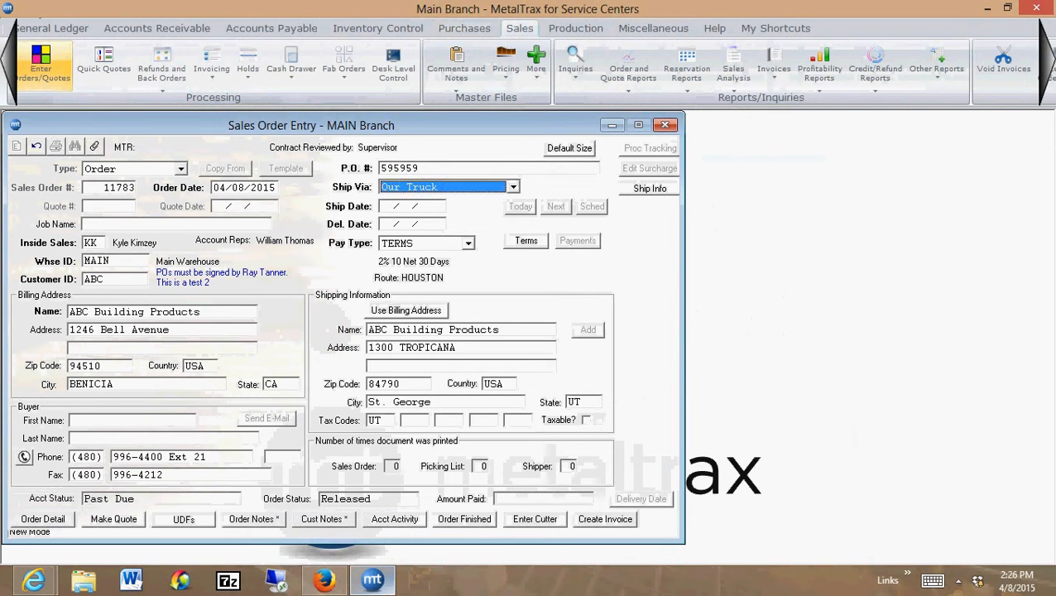
key(Tab)
key(Tab)
key(Tab)
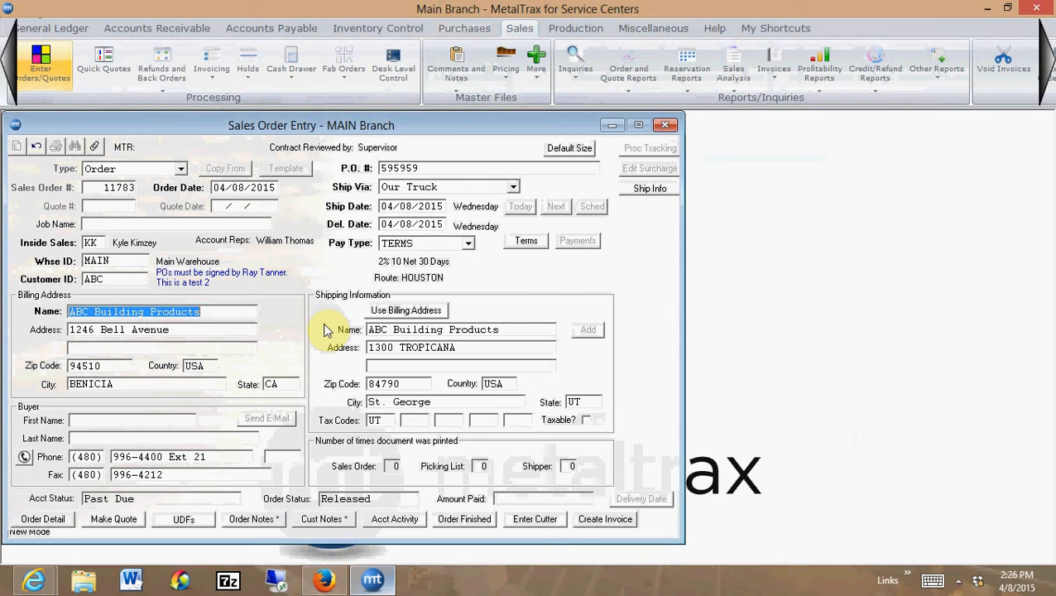
Open the order detail and look up items starting with "SO" to select SOA, Special Order Angle, for line 1
click(43, 519)
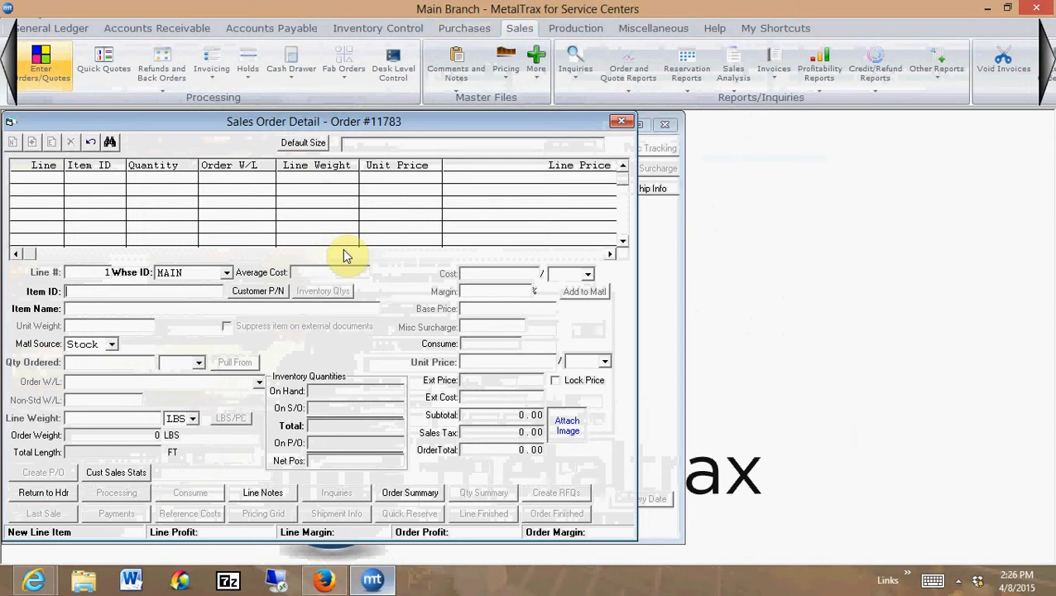
text(S)
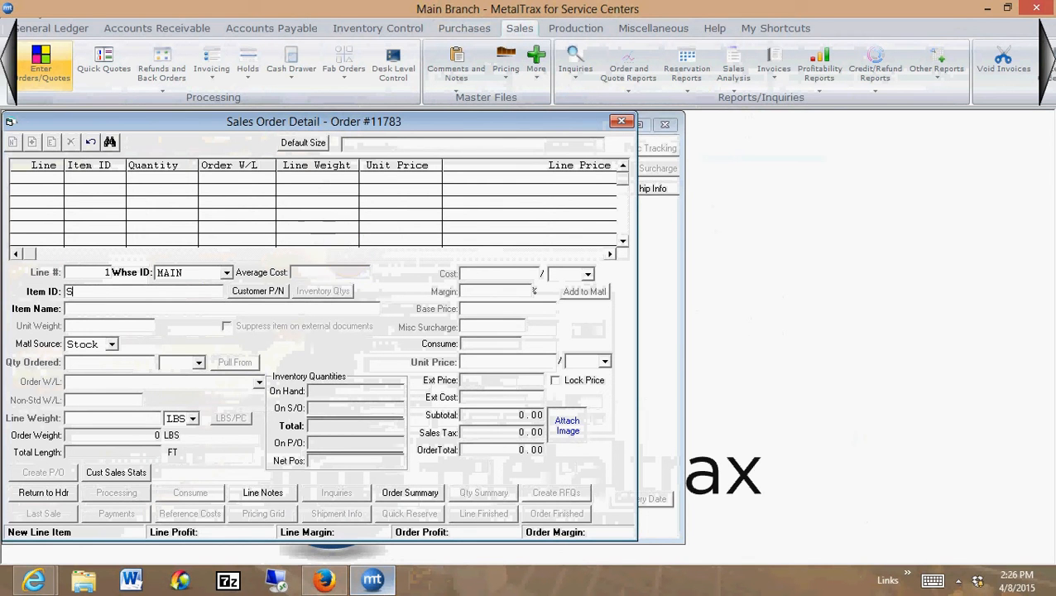
text(O)
key(Tab)
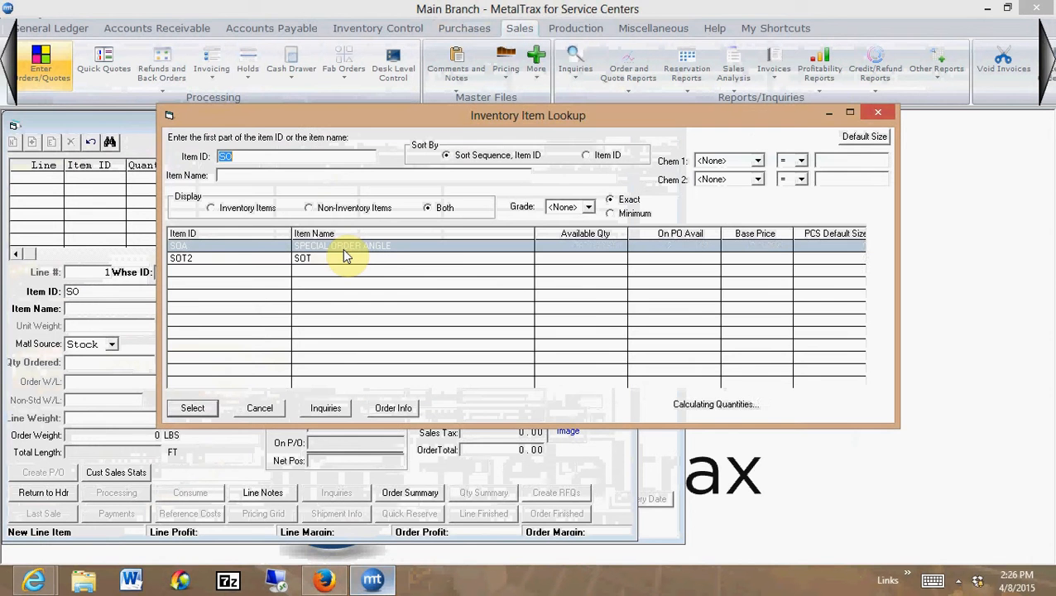
double_click(301, 245)
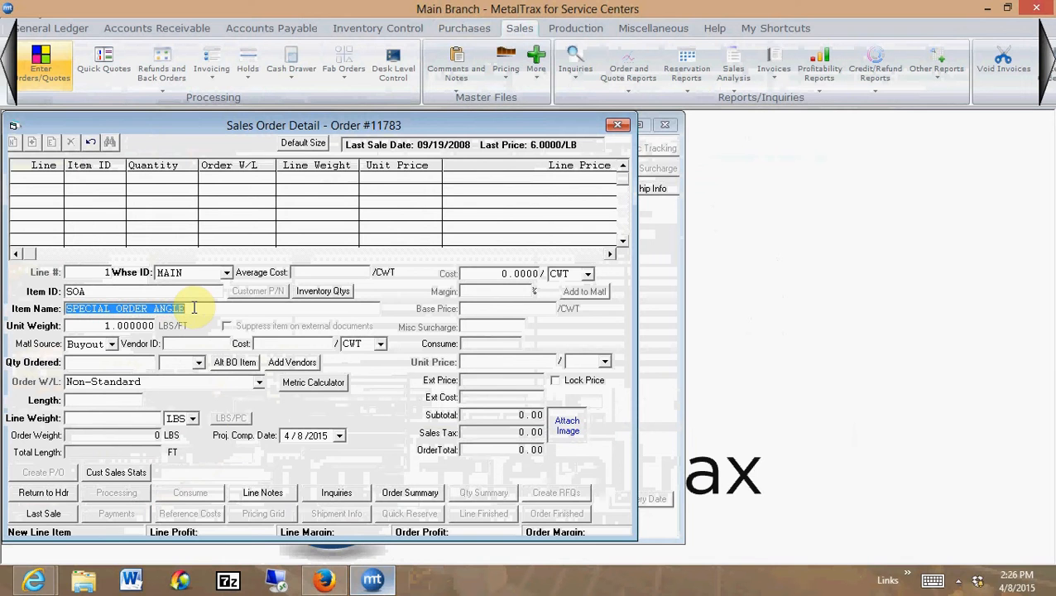
Name the special order item "1 x 1 x 1/8 HR ANGLE" and set its unit weight to 0.8 LBS/FT
text(1)
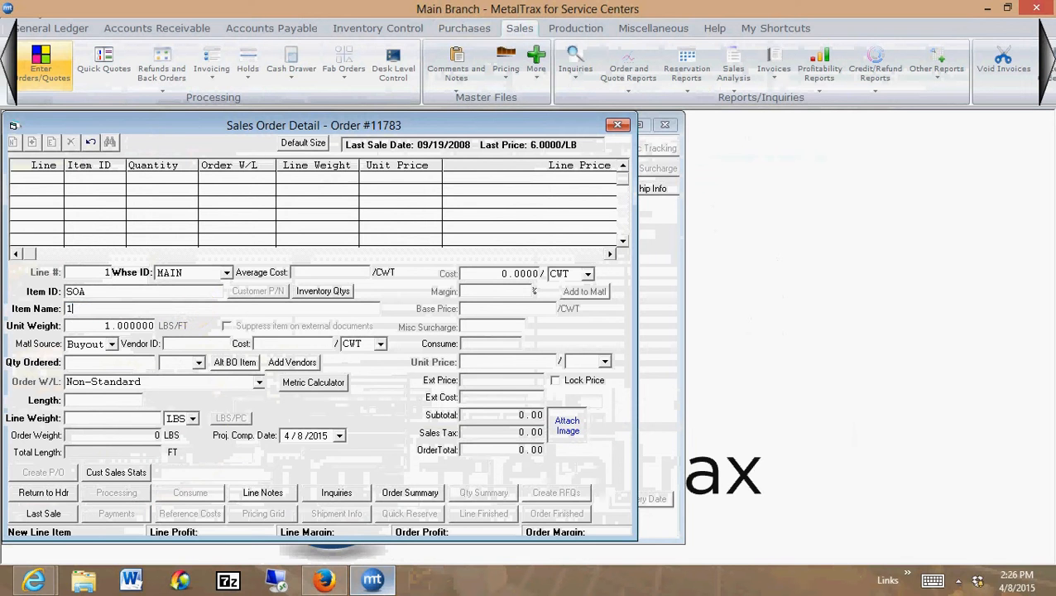
text( x 1 x 1./8 HR ANGLE)
key(Tab)
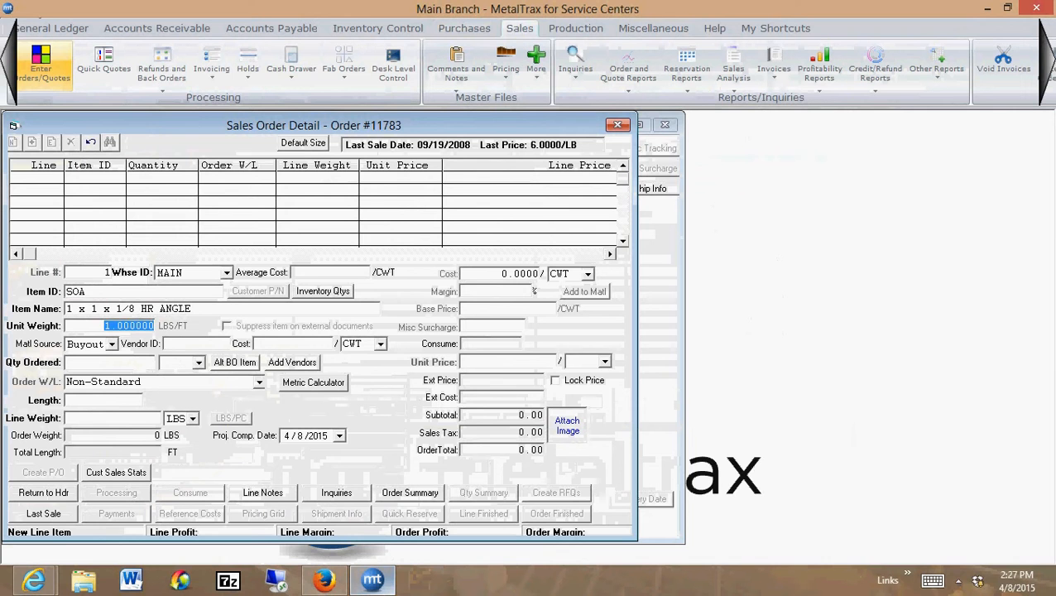
key(BackSpace)
key(Tab)
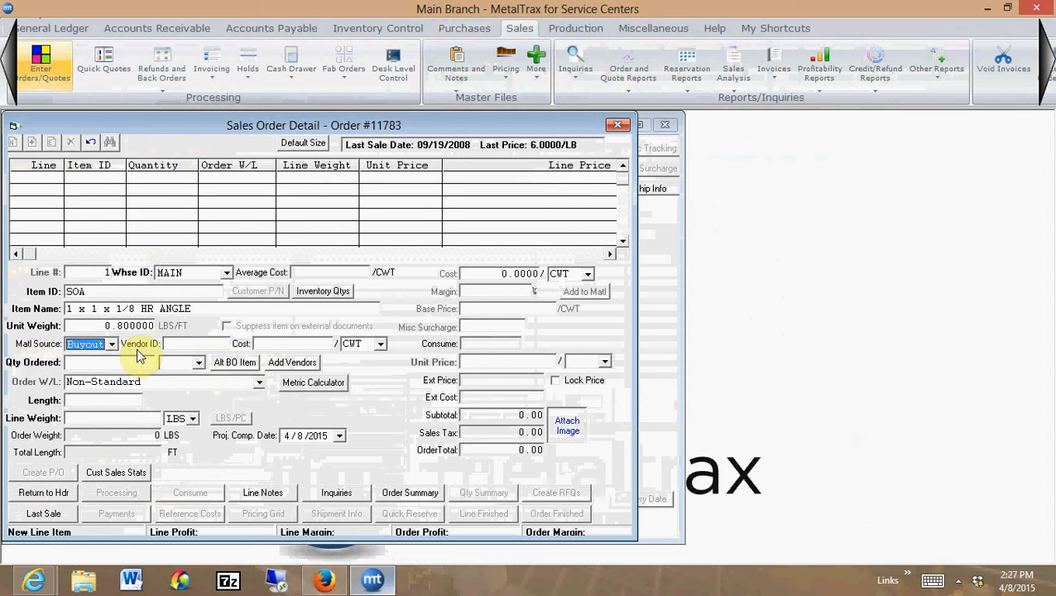
Assign vendor HAMMER to the buyout line with a cost of 33.00 per CWT
key(Tab)
text(HAMMER)
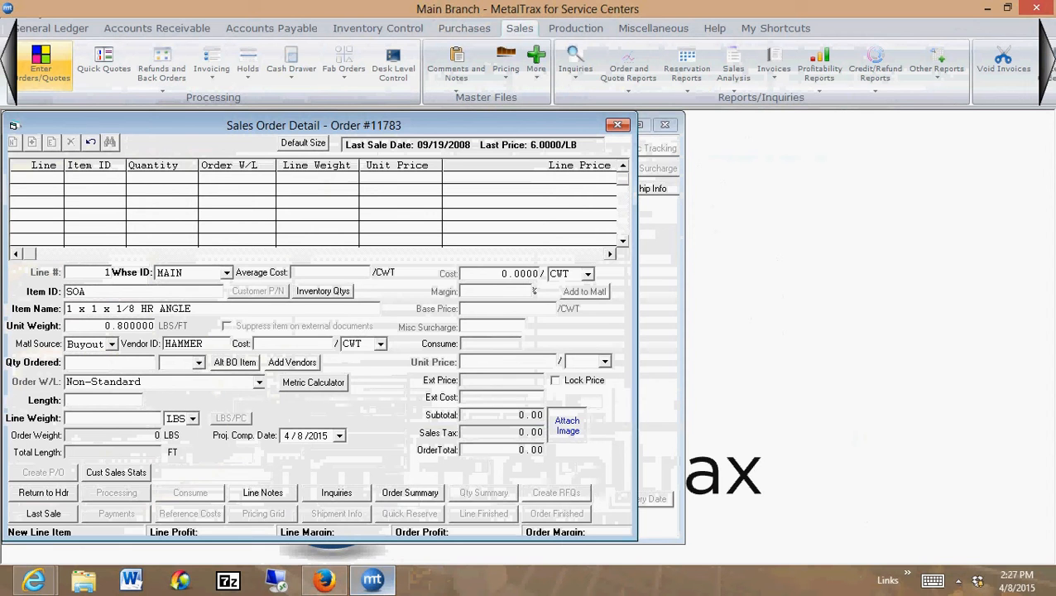
text(33)
key(Tab)
key(Tab)
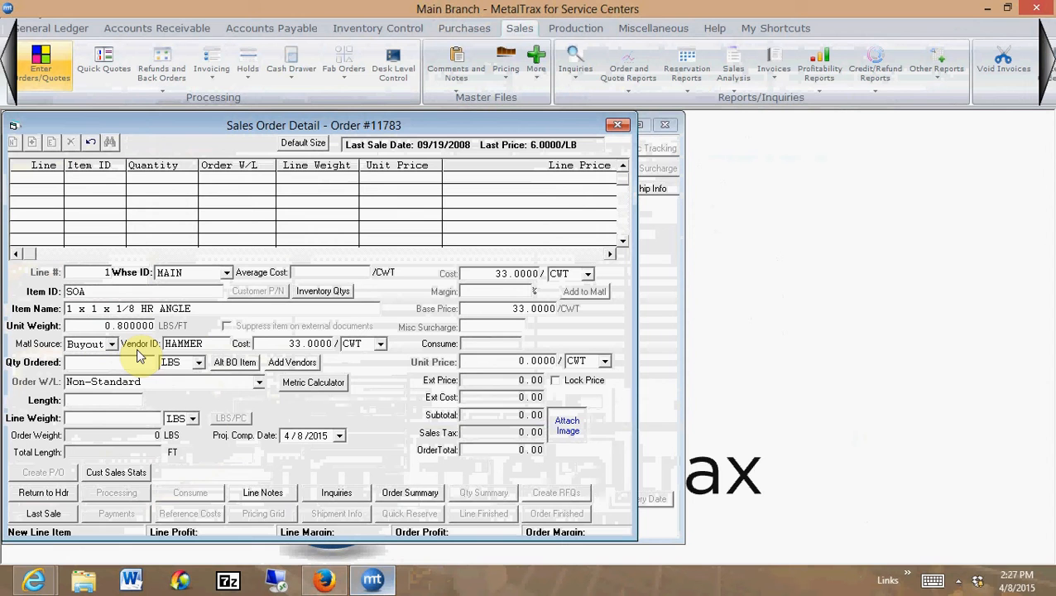
Enter an ordered quantity of 500 LBS for line 1 with a non-standard length of 144 inches
text(500)
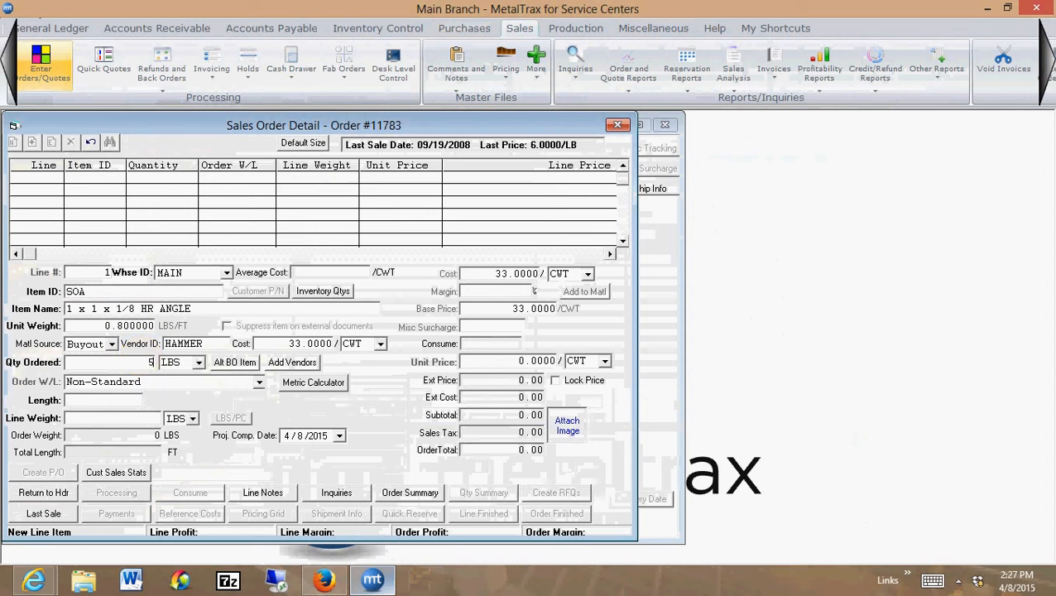
key(Tab)
key(Tab)
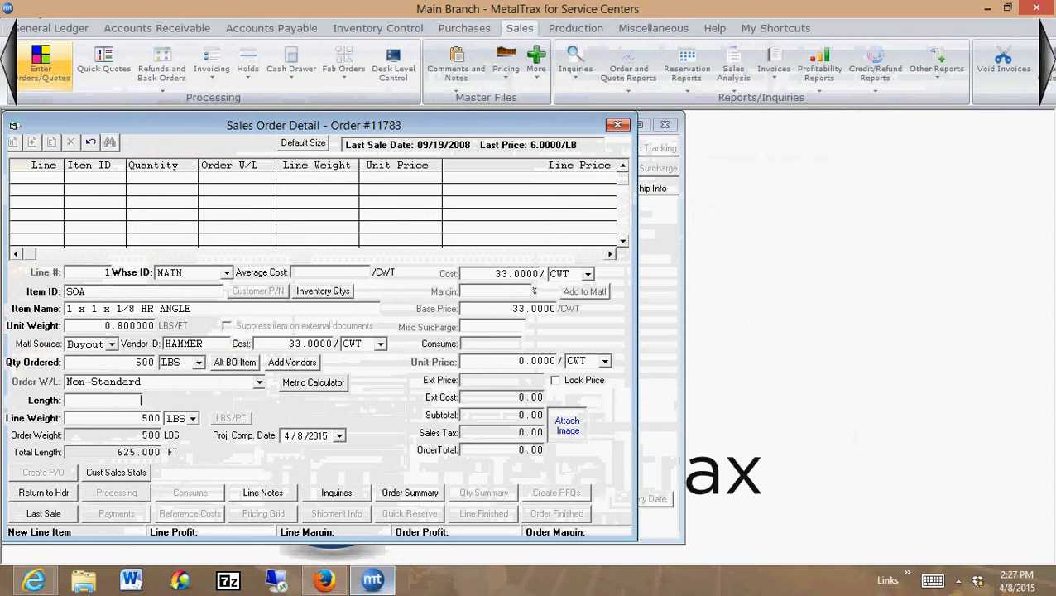
text(144)
key(Tab)
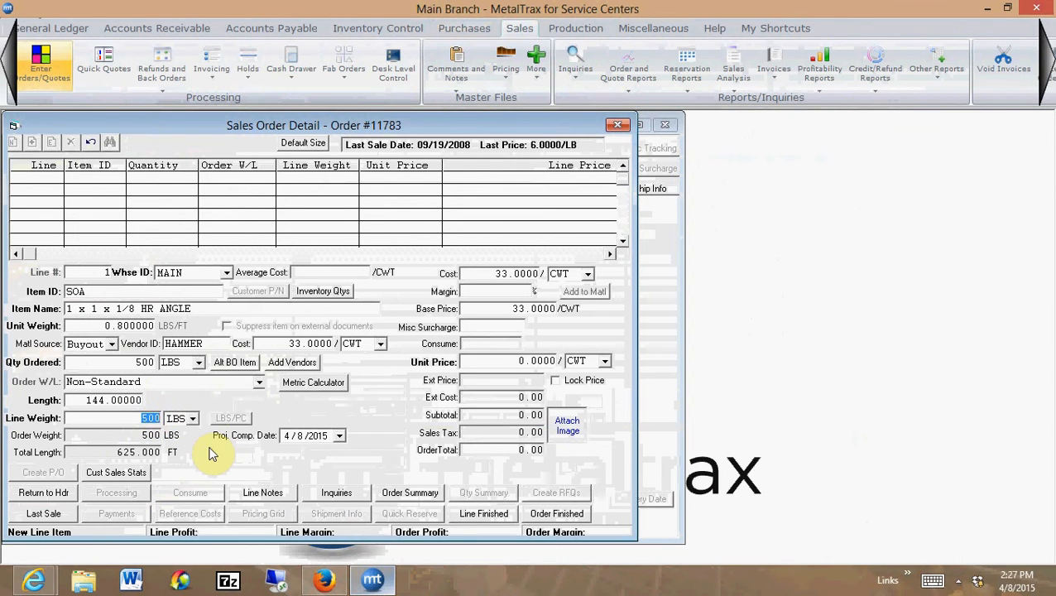
Set the line weight of line 1 to 550 LBS, keeping the 33.00 per CWT cost
text(550)
key(Tab)
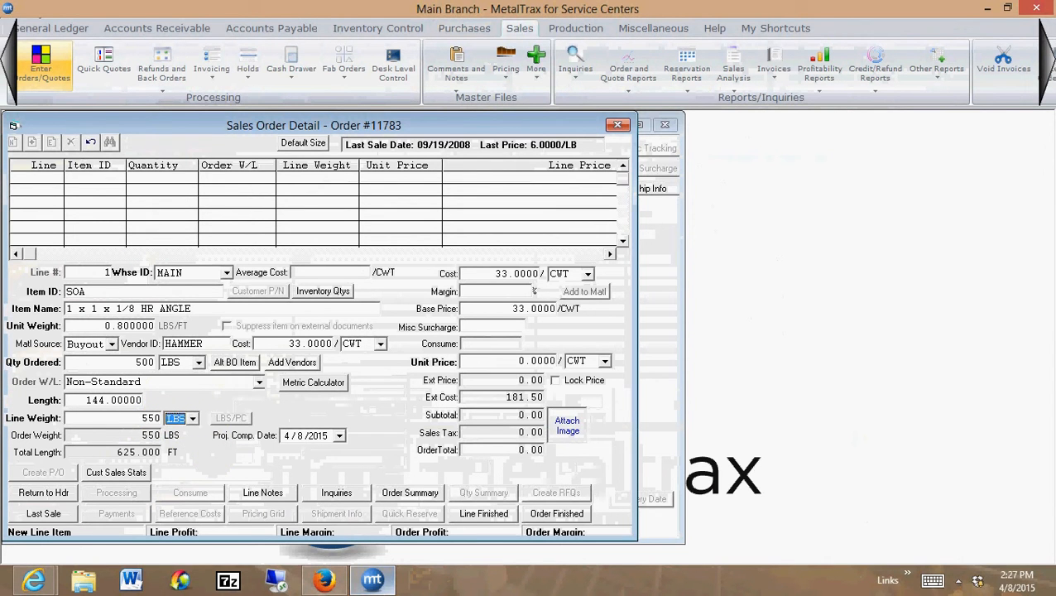
key(Tab)
key(Tab)
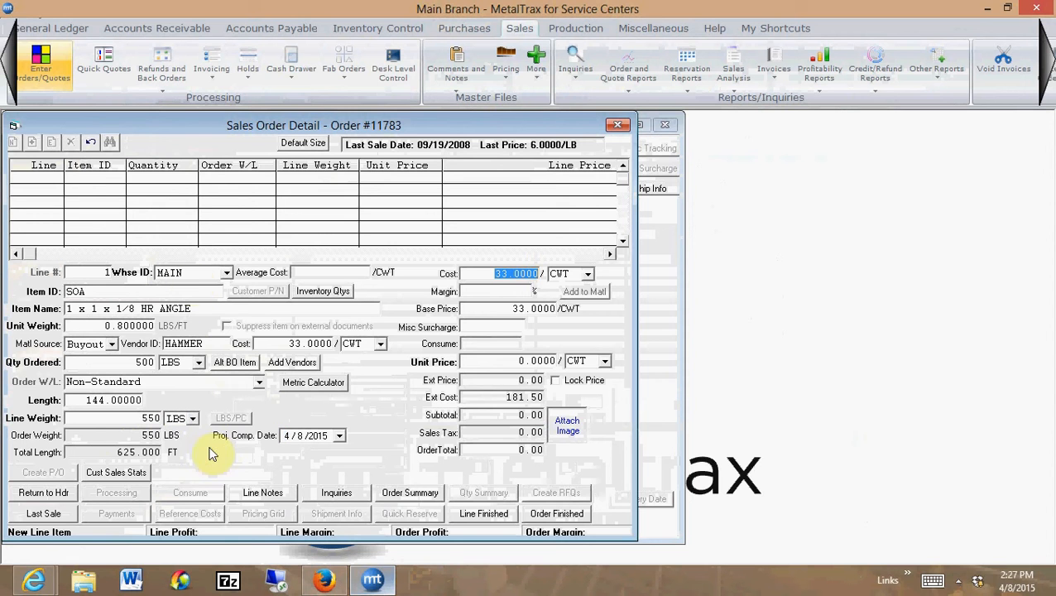
click(155, 418)
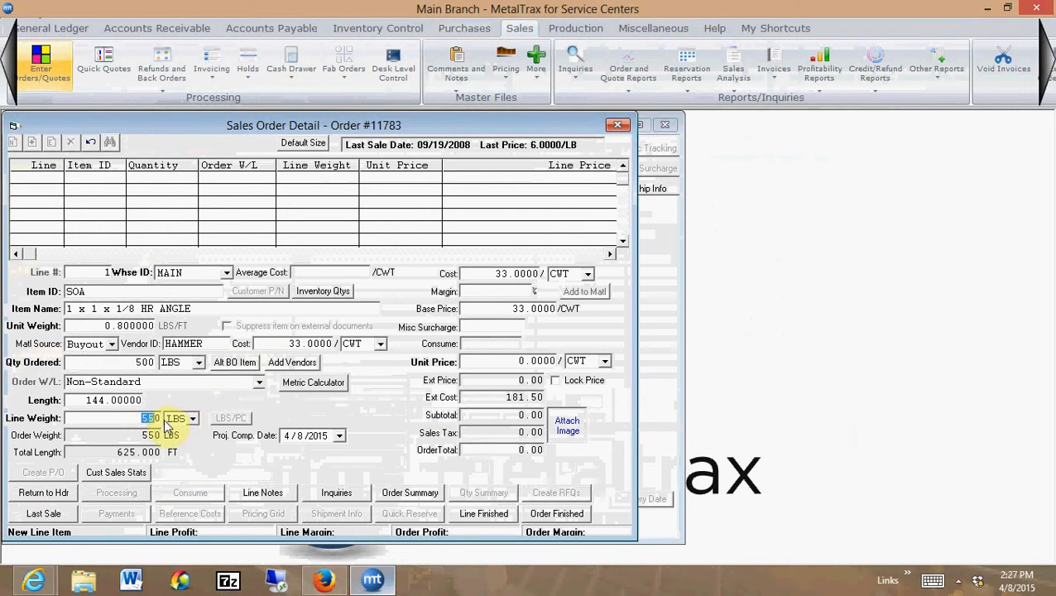
key(Tab)
key(Tab)
key(Tab)
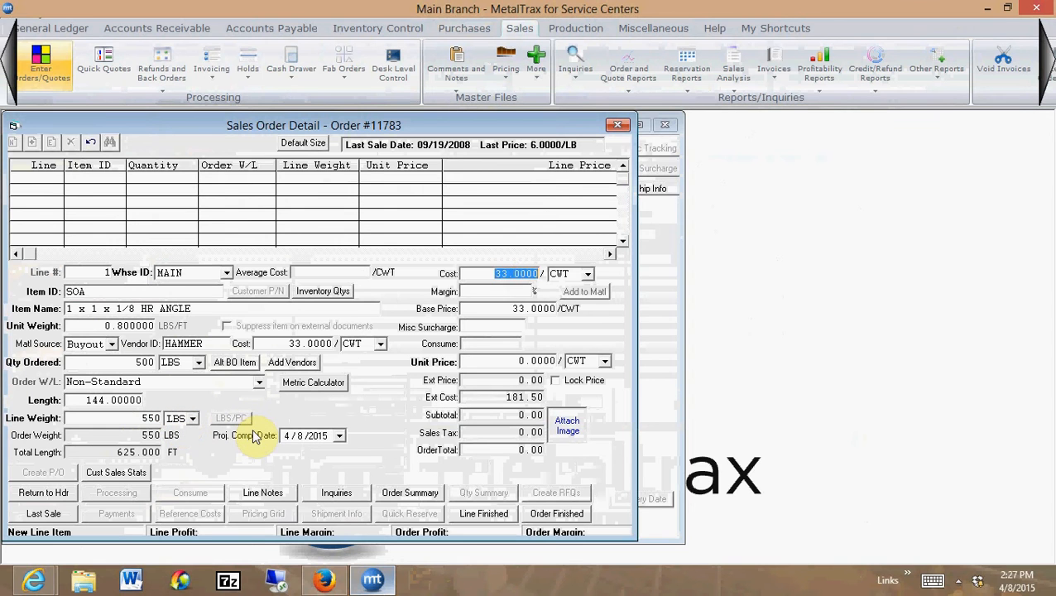
Set the margin on line 1 to 20%, accepting the calculated base price
key(Tab)
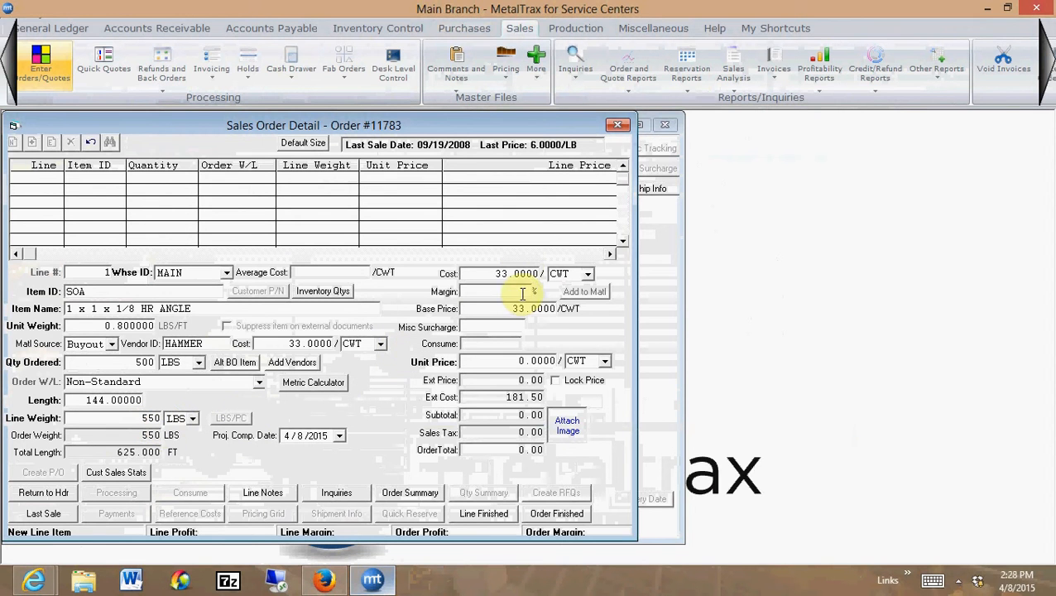
text(20)
key(Tab)
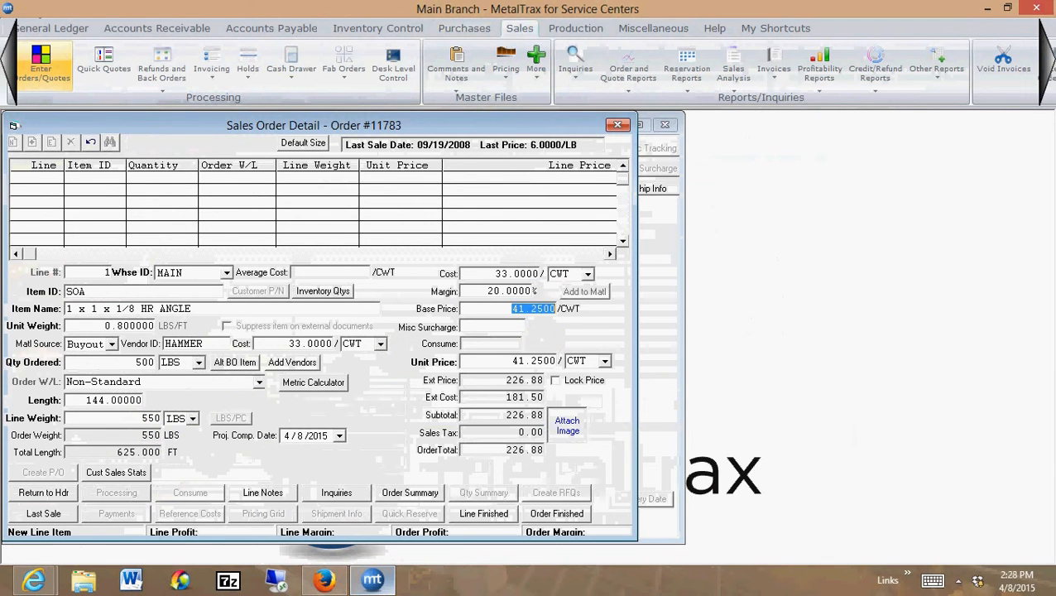
key(Tab)
Change the unit price basis of line 1 to LB and finish the line
key(Tab)
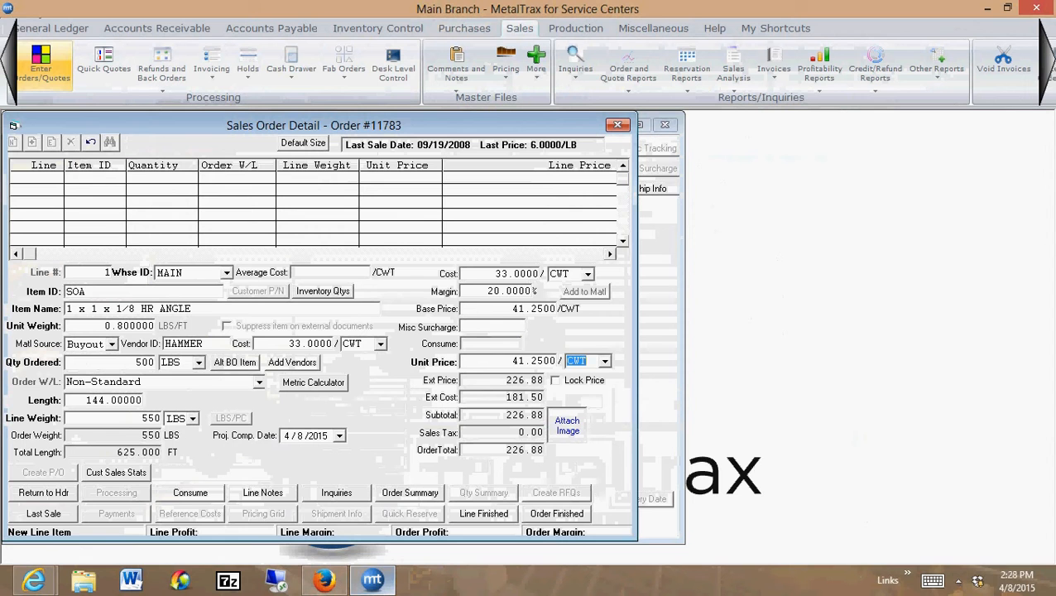
text(PC)
text(LB)
key(Tab)
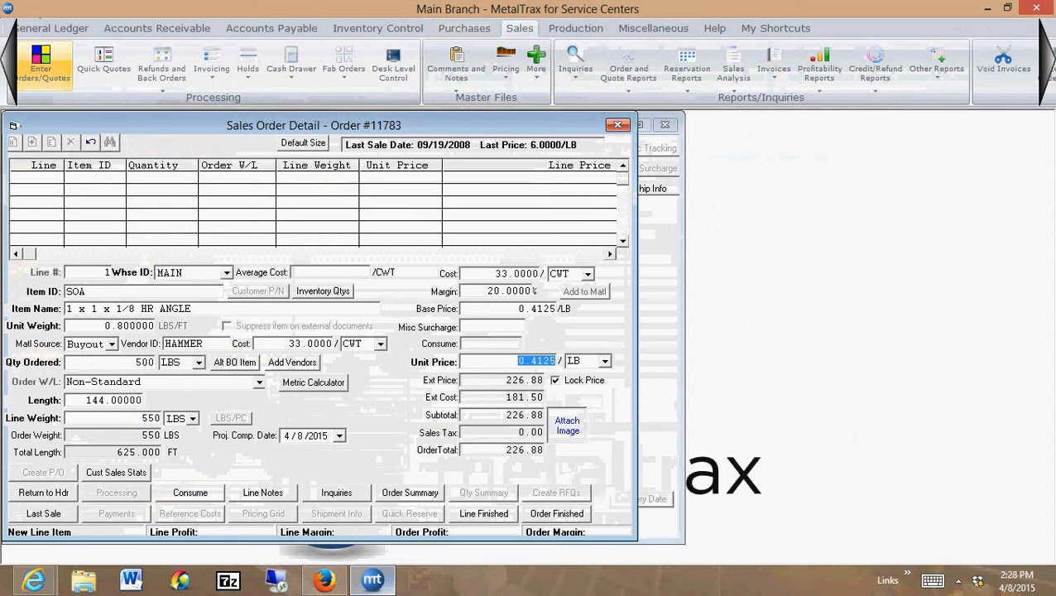
click(472, 515)
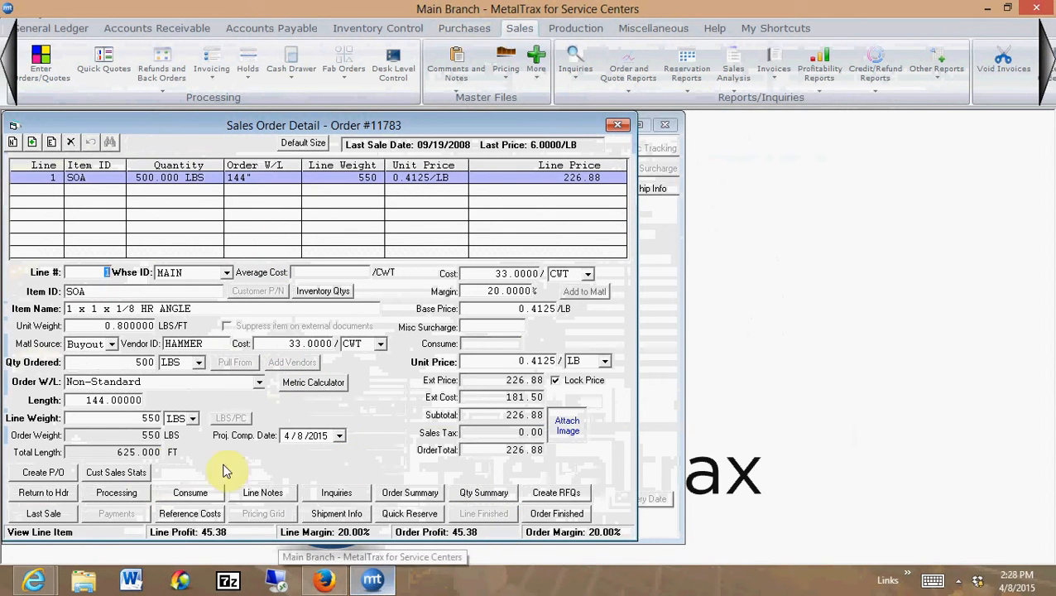
Create the purchase order for line 1, shipping via SWIFT TRUCKING with HAMMER as the ship information's vendor ID
click(33, 473)
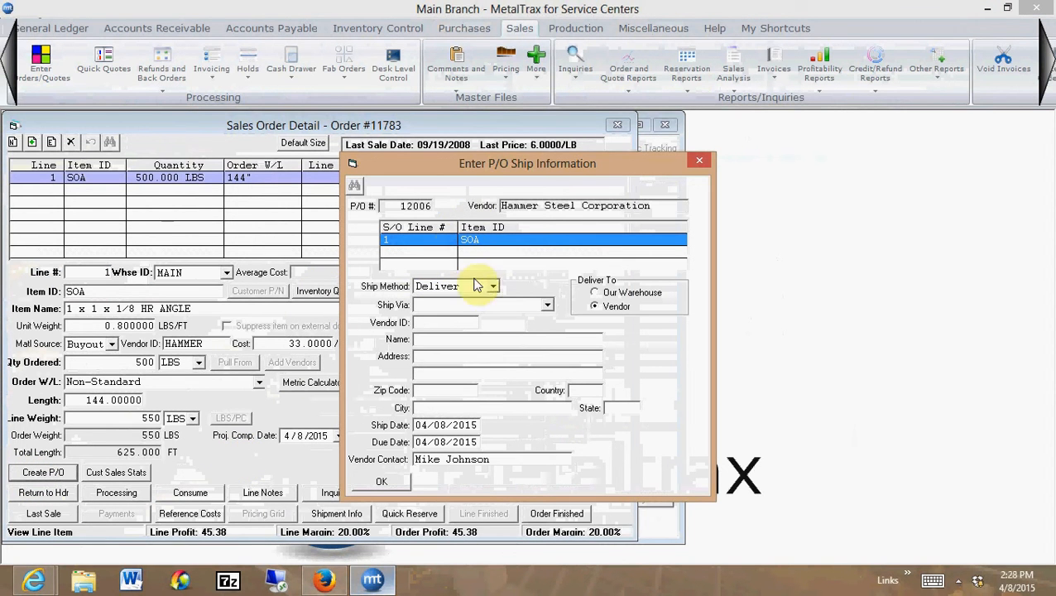
click(548, 306)
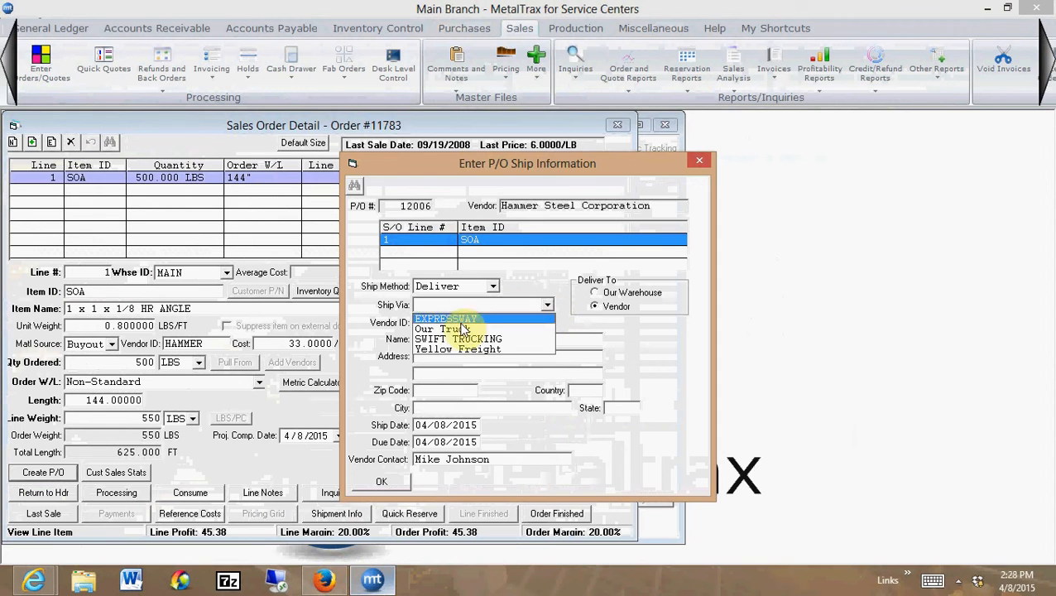
click(461, 340)
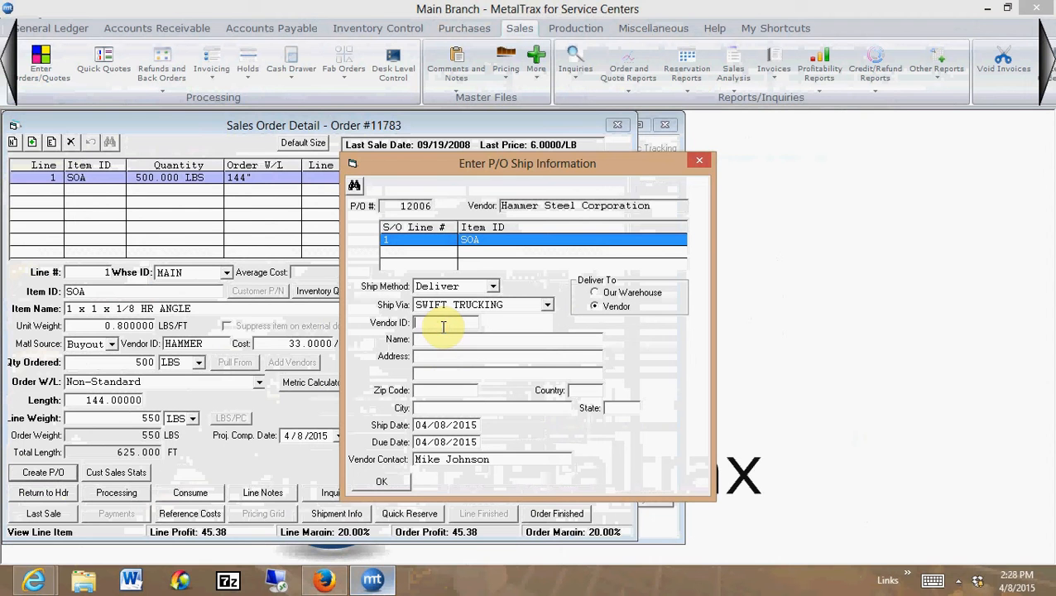
text(HAMMER)
key(Tab)
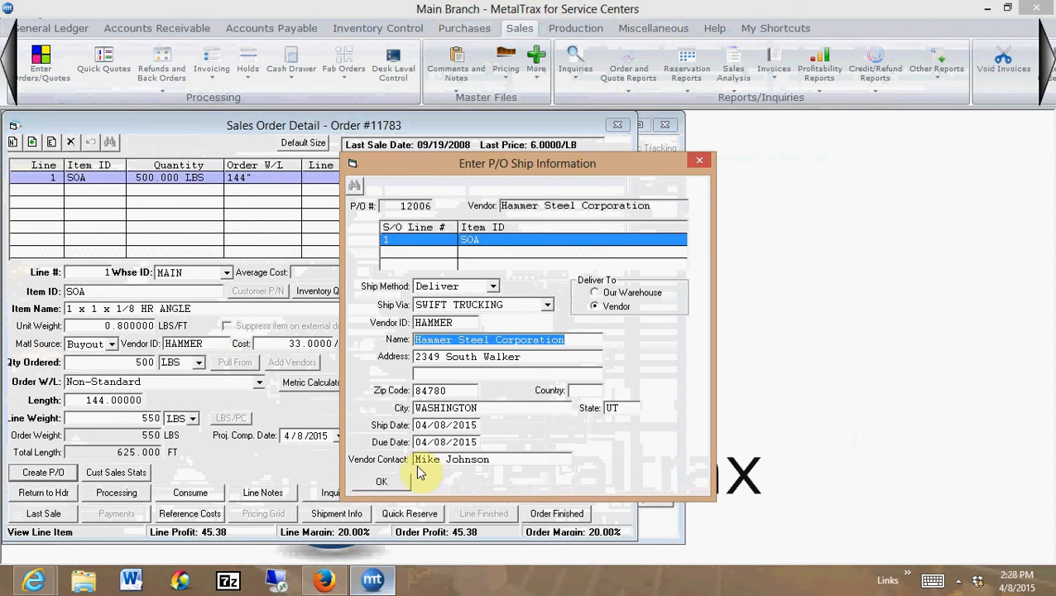
Replace the vendor contact with another person's name and confirm the P/O ship information to generate the purchase order
click(493, 460)
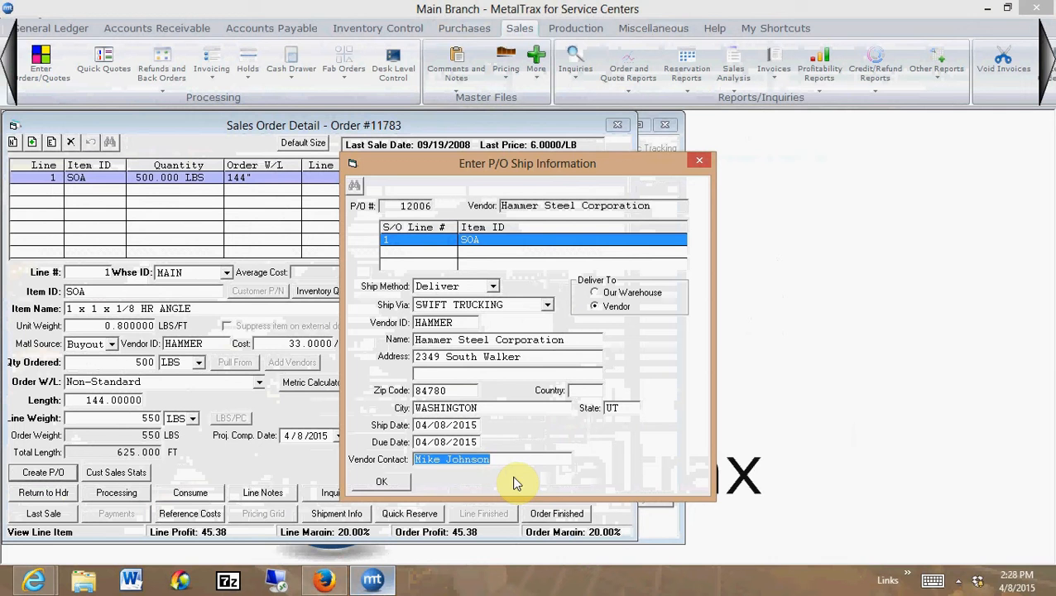
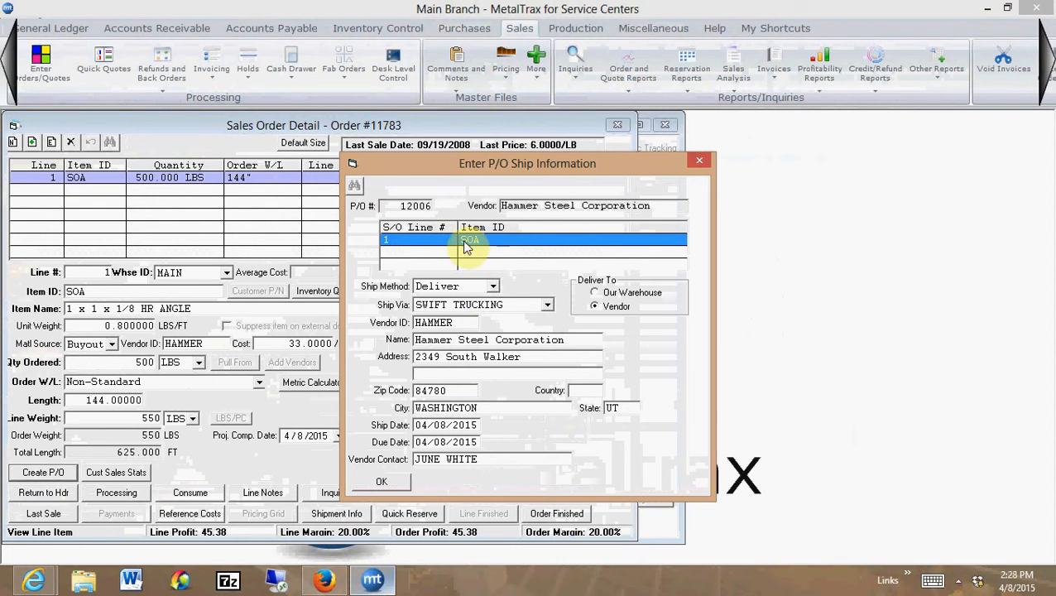
click(382, 482)
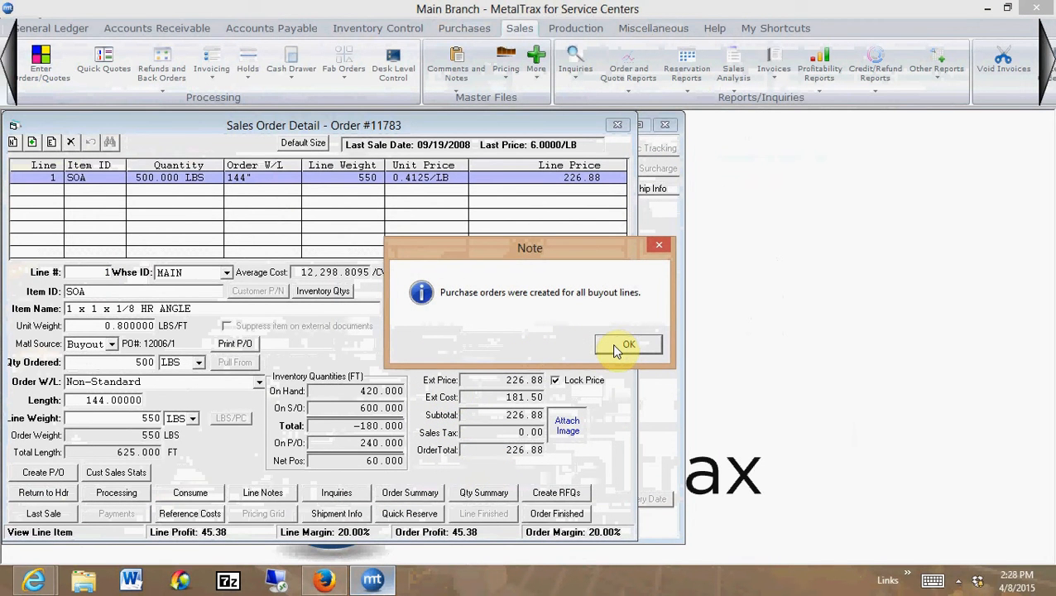
click(614, 346)
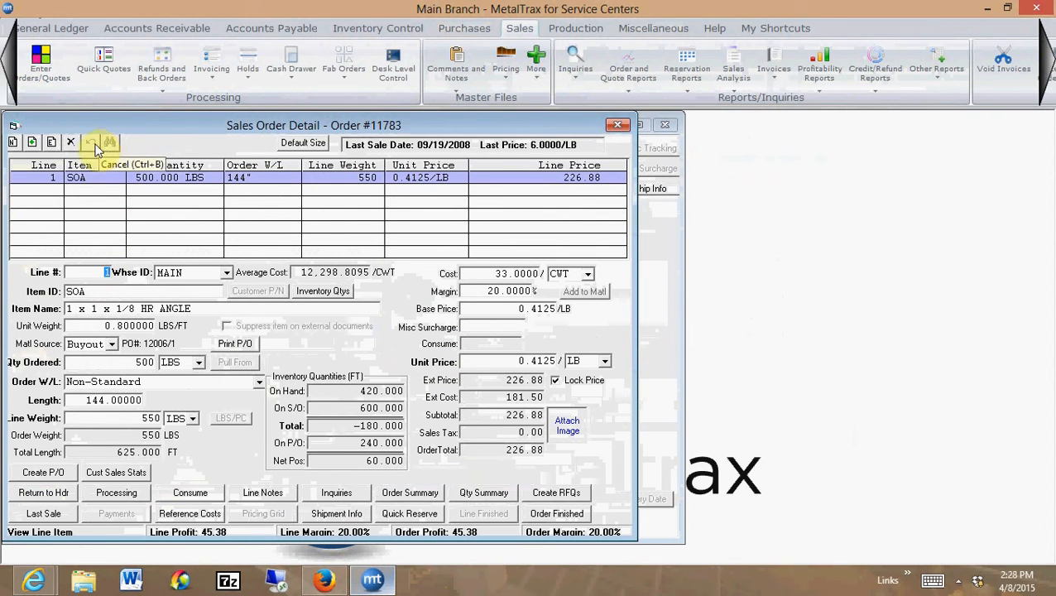
Add a new order line and look up items starting with "BR1" to select BR1-035, 1214 1-3/4" Cold Finished Round
click(13, 147)
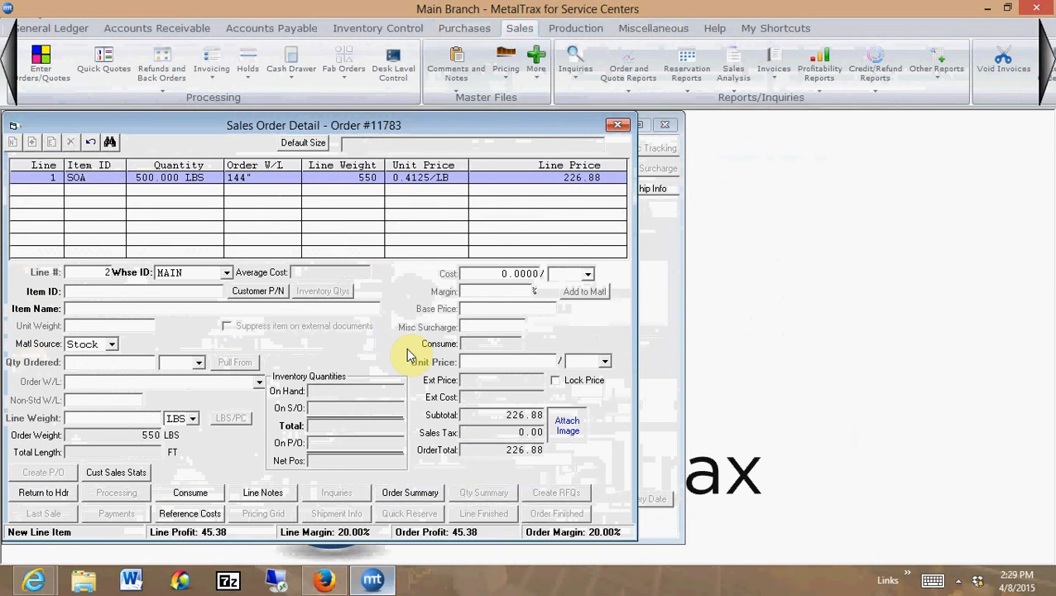
text(BR1)
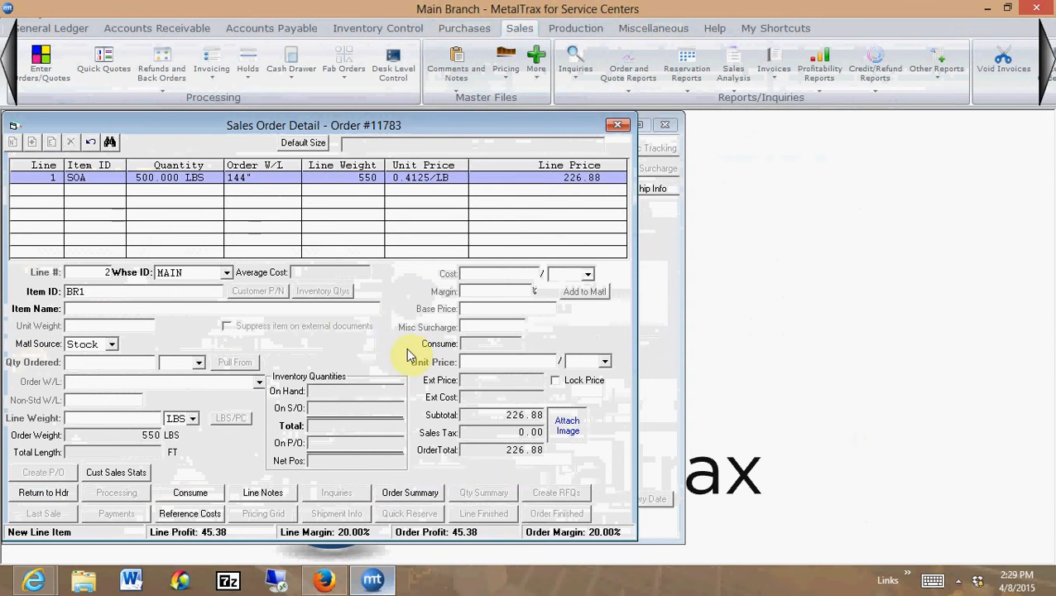
key(Return)
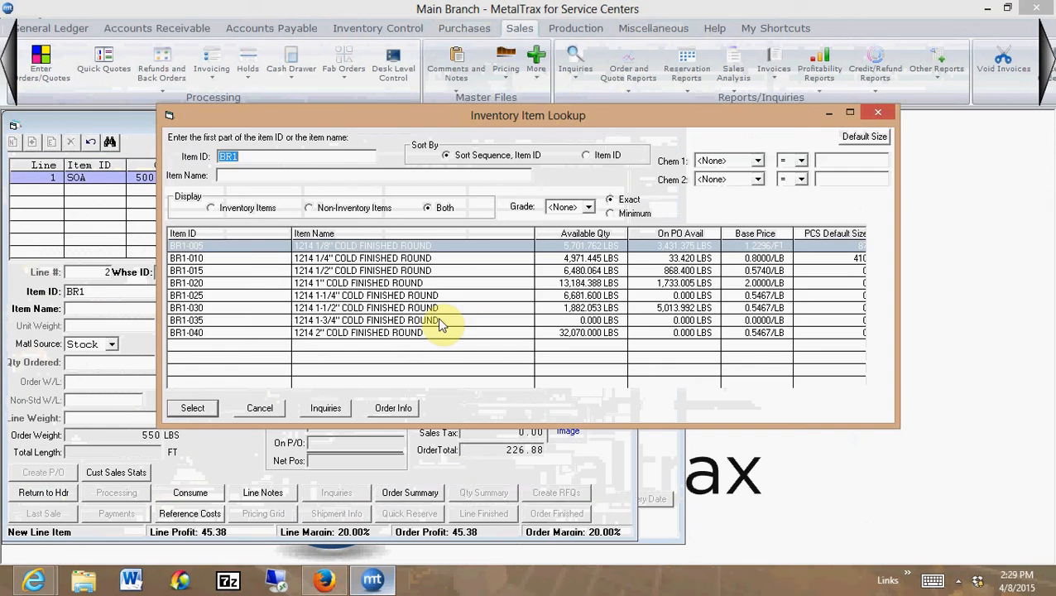
double_click(441, 326)
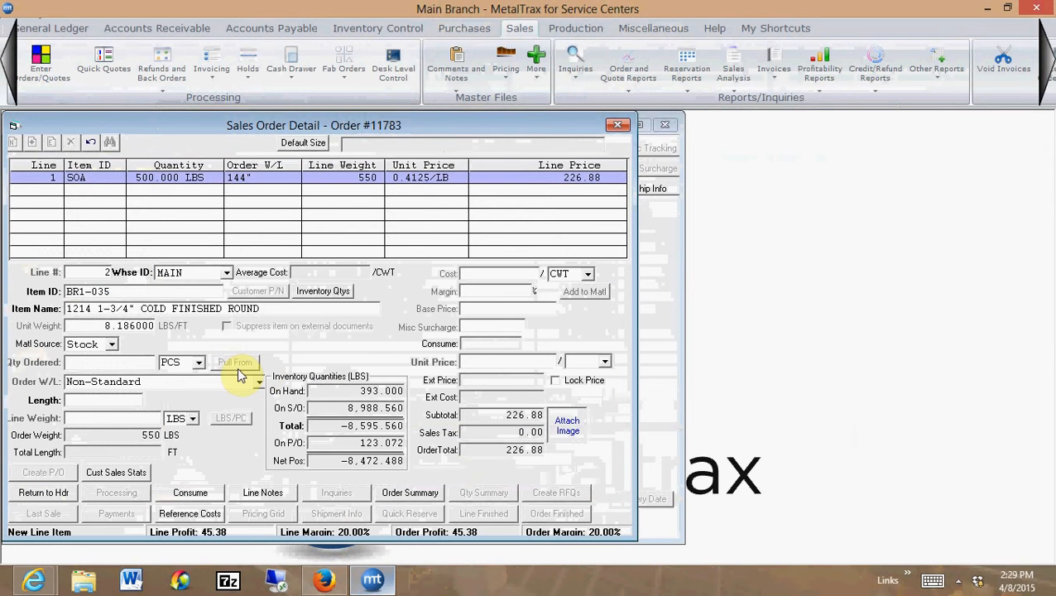
Set the material source of line 2 to Buyout, leaving its vendor ID and cost blank
key(Tab)
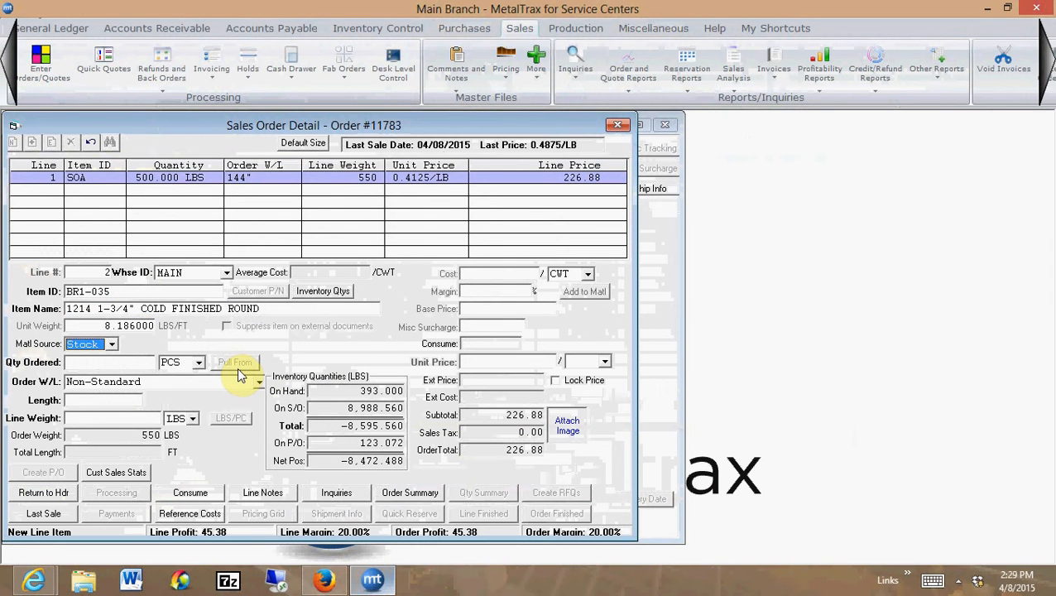
key(b)
key(Tab)
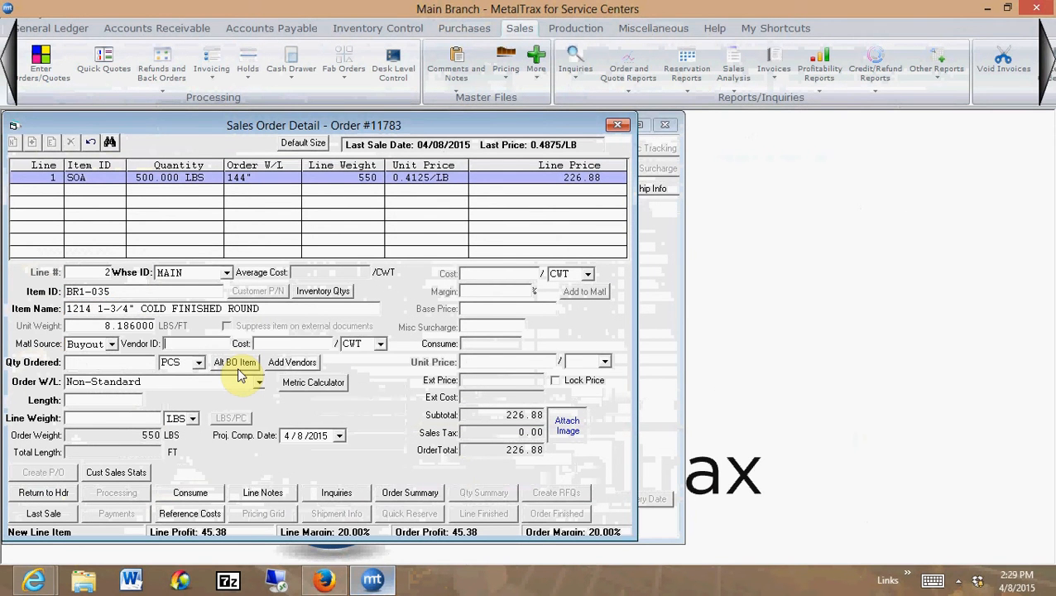
key(Tab)
key(Tab)
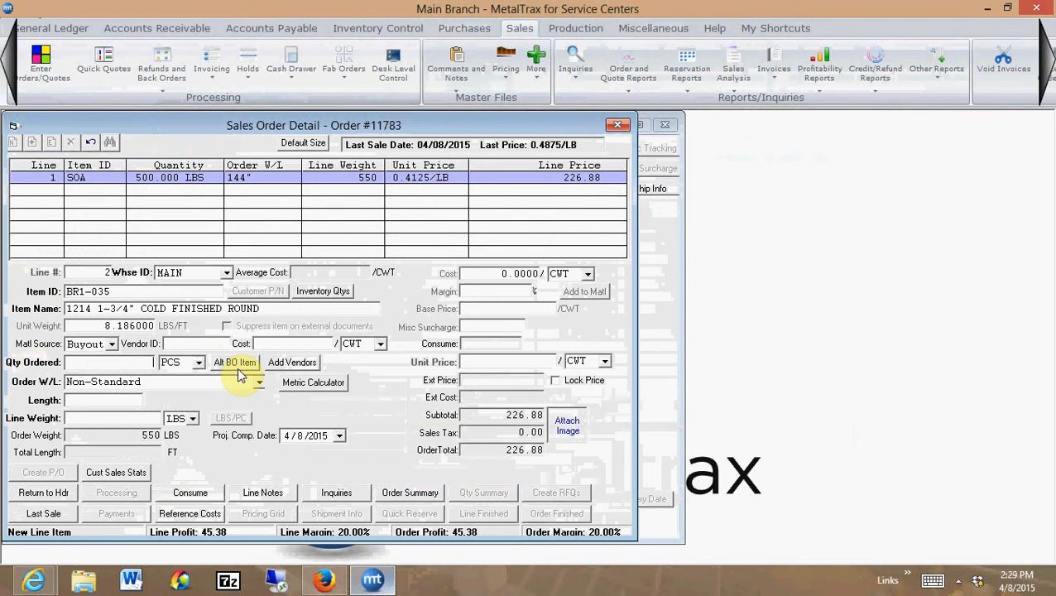
Enter an ordered quantity of 5,000 LBS for line 2 with a length of 240 inches
text(500.000 )
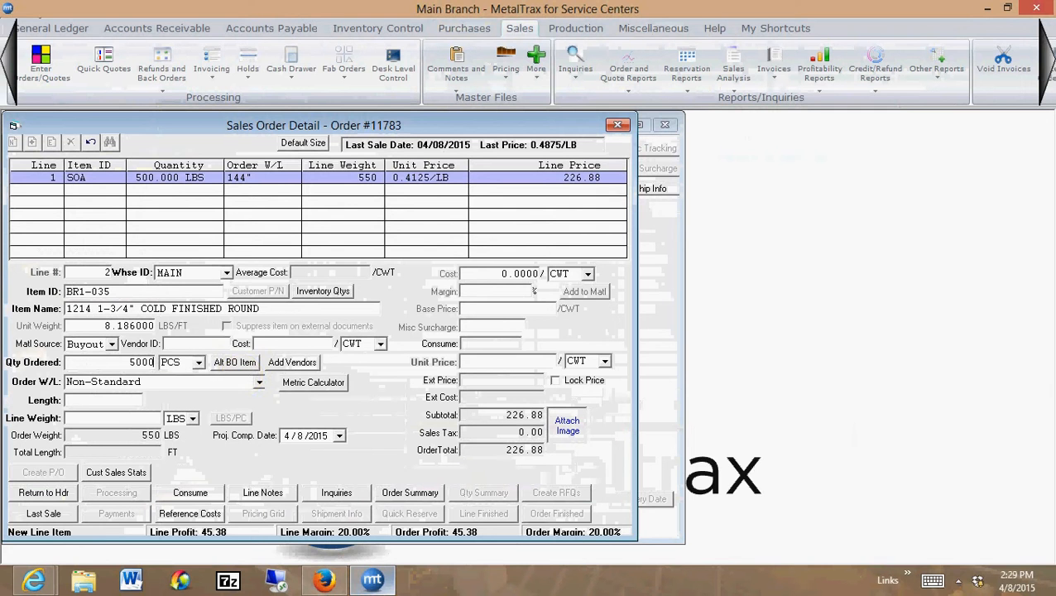
text(LBS)
key(Tab)
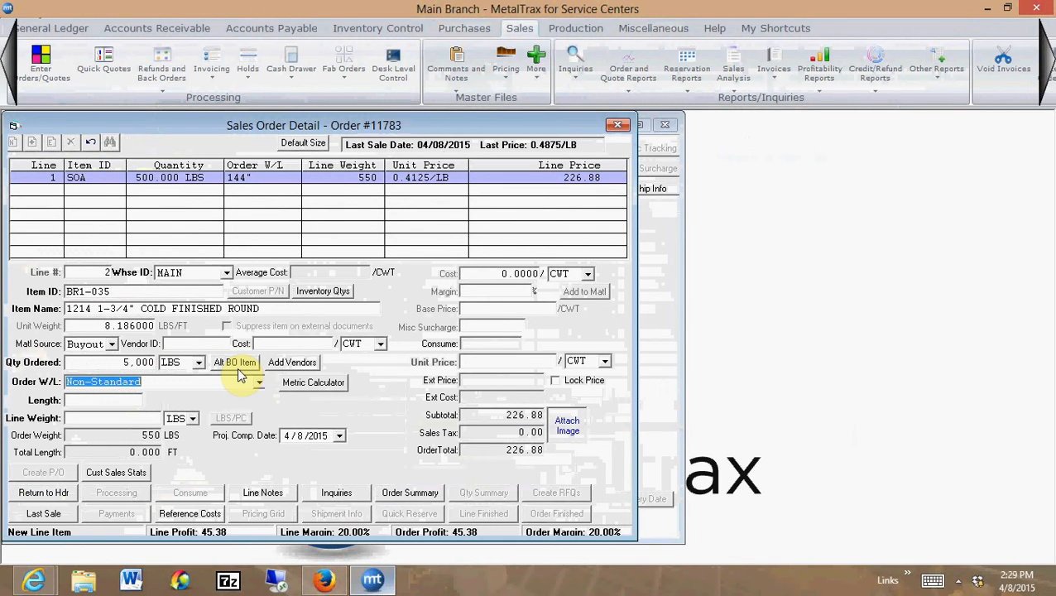
key(Tab)
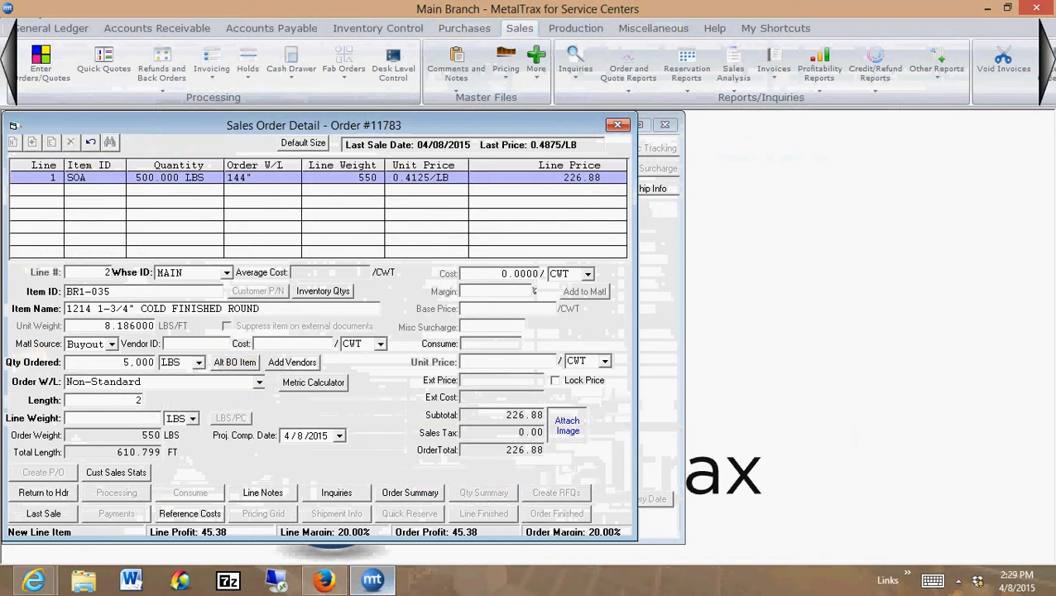
key(Tab)
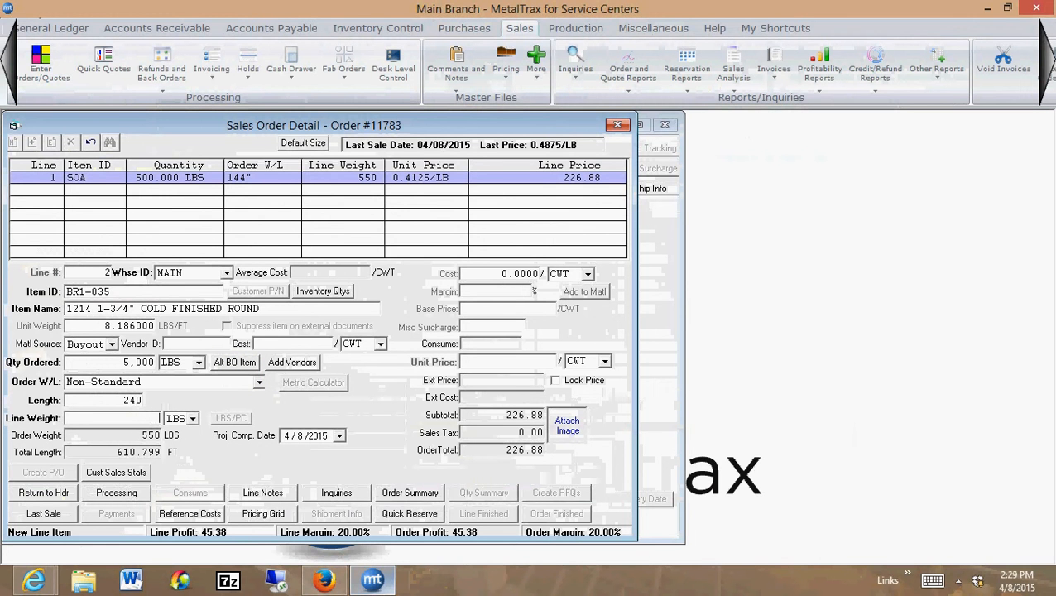
Set the line weight of line 2 to 5,000 LBS, accept the default cost, margin and price, and finish the line
text(5)
key(Tab)
key(Tab)
key(Tab)
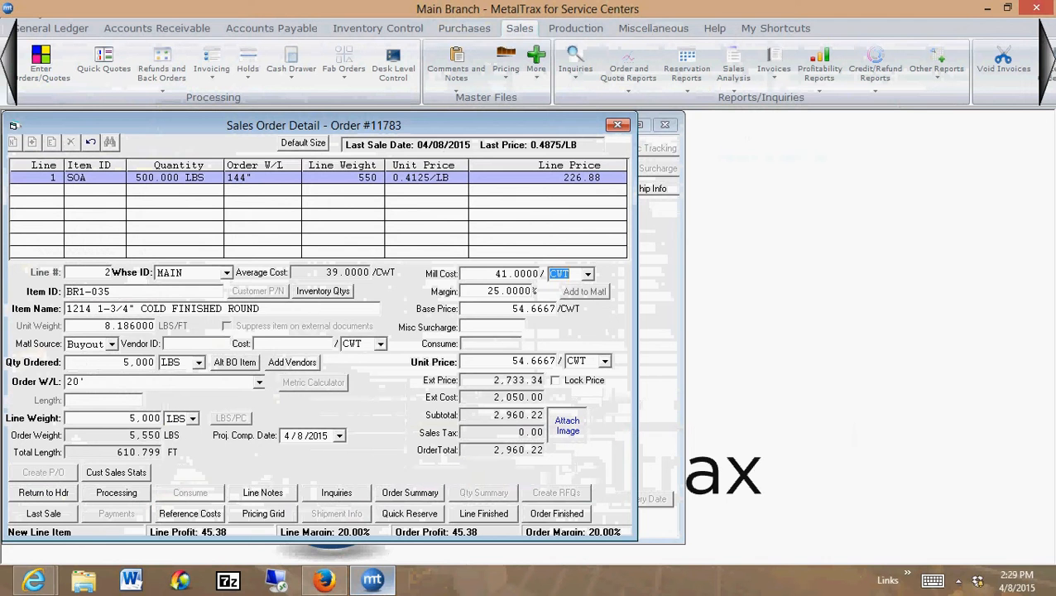
key(Tab)
key(Tab)
key(Tab)
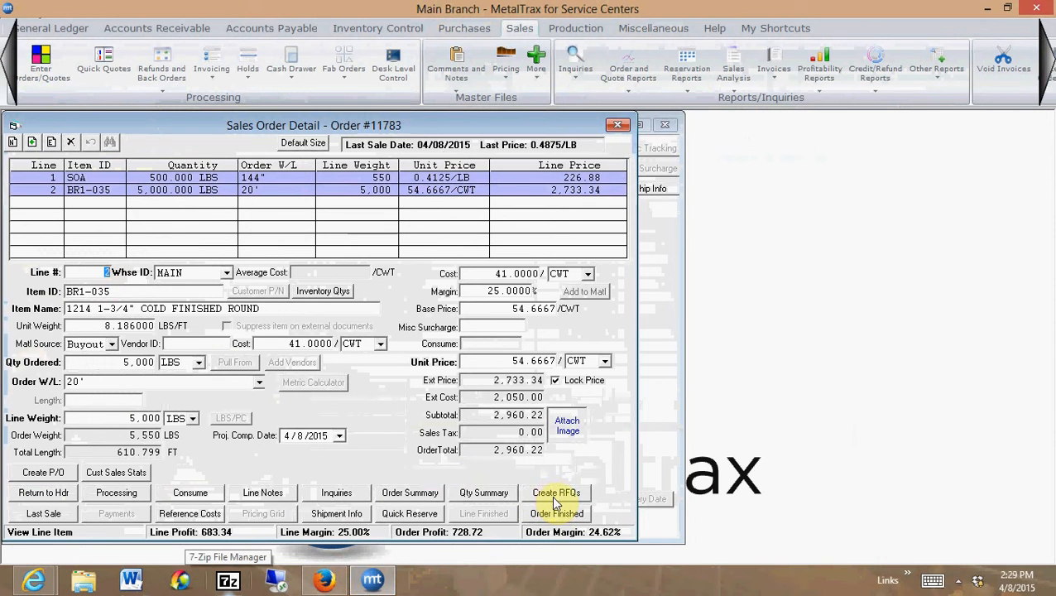
Create RFQs for line 2 to Hammer Steel Corporation, Nucor Steel Mill and BAYOU STEEL, adding the last through a vendor lookup for "BAY"
click(556, 493)
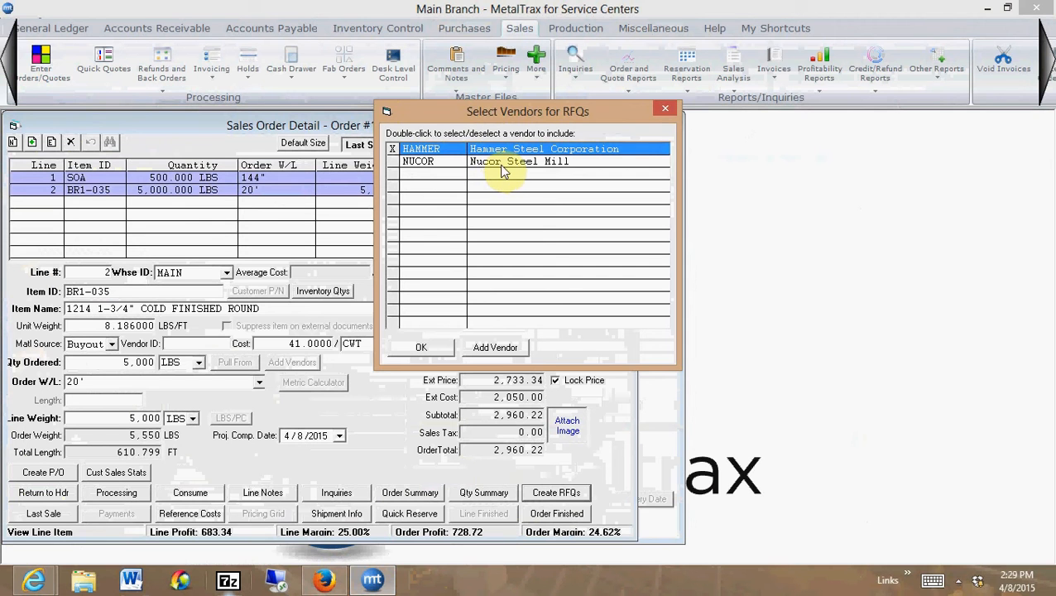
double_click(503, 163)
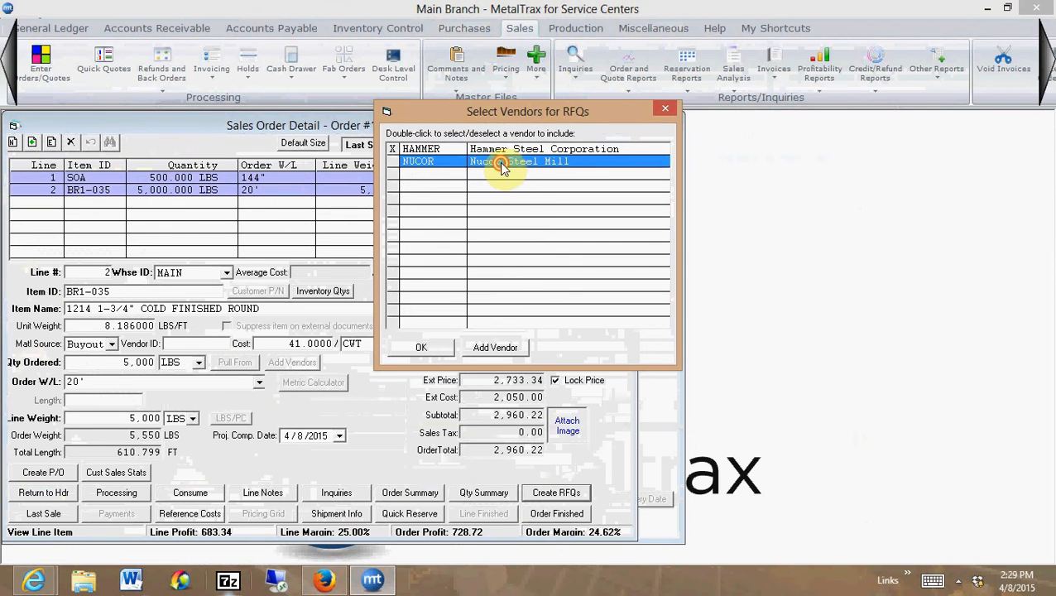
click(497, 348)
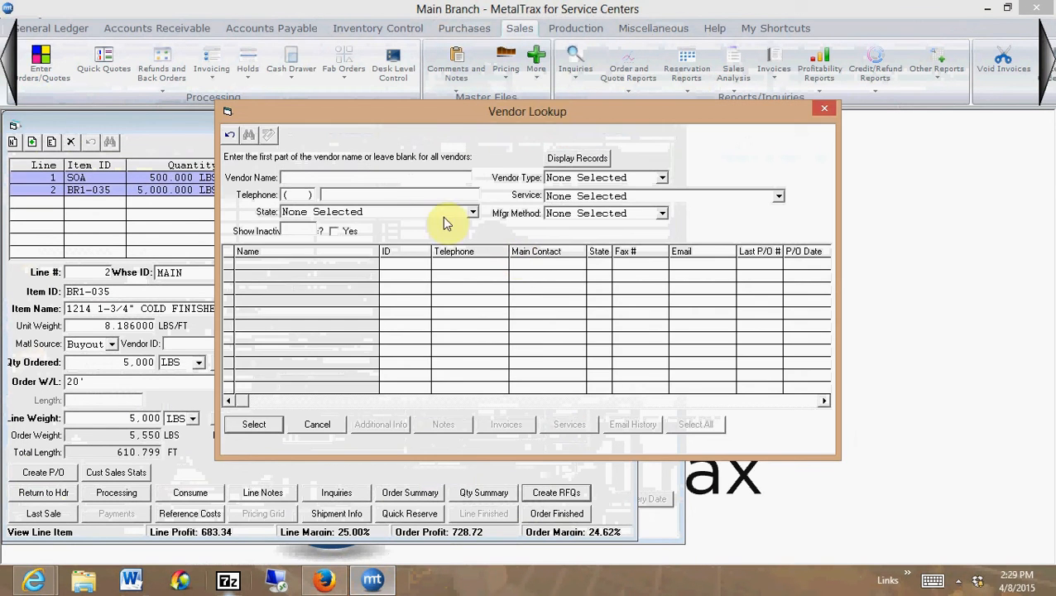
text(BAY)
key(Return)
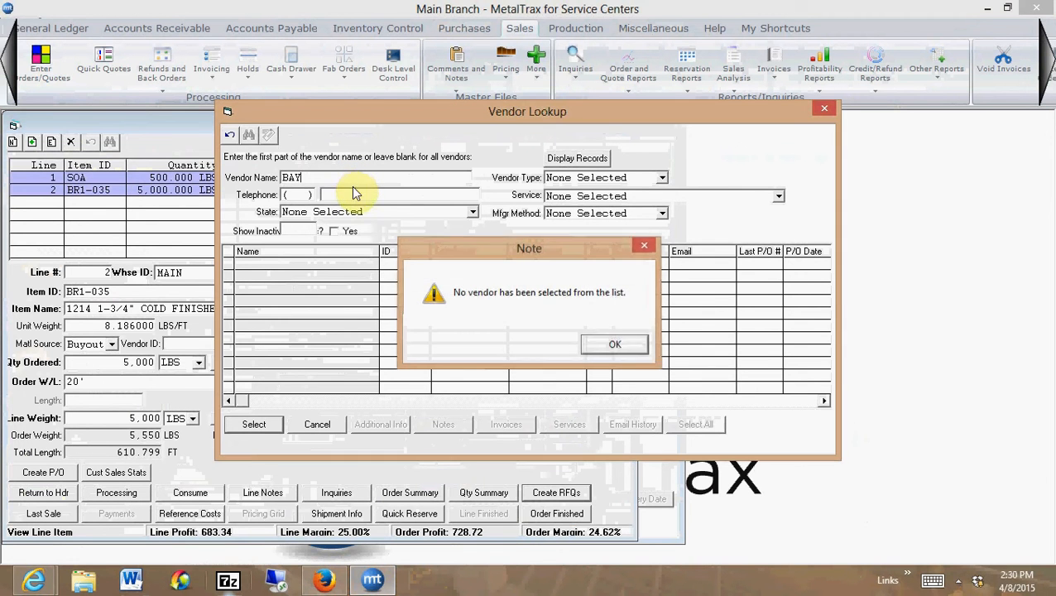
key(Return)
click(571, 158)
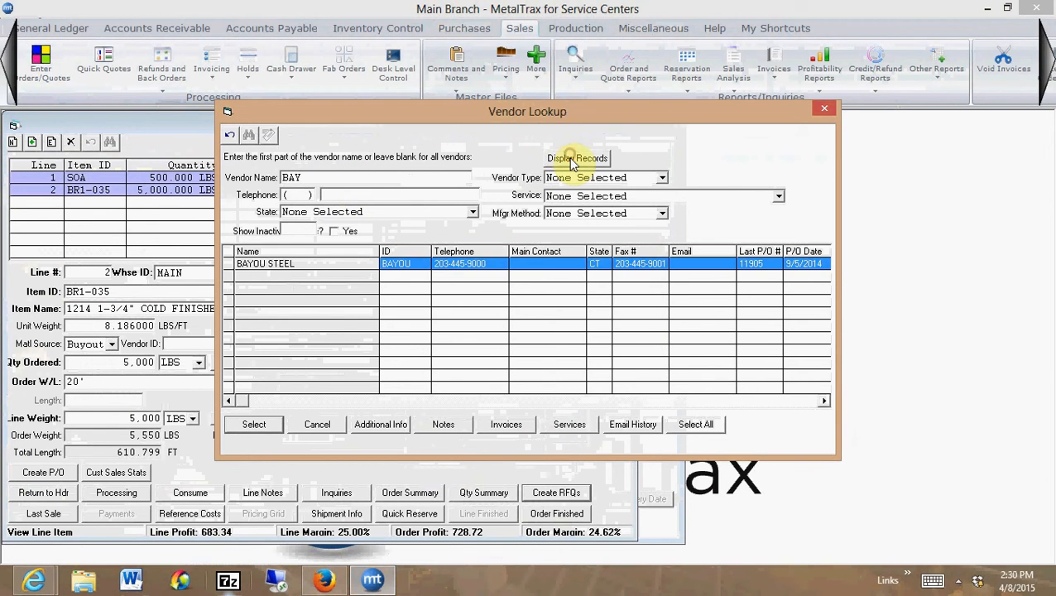
click(248, 424)
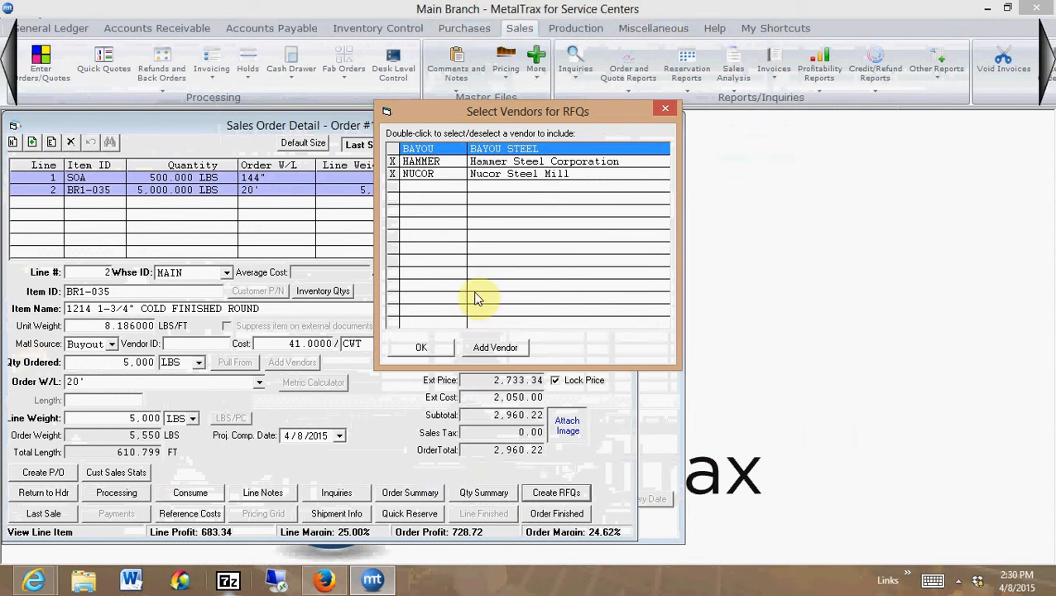
double_click(435, 149)
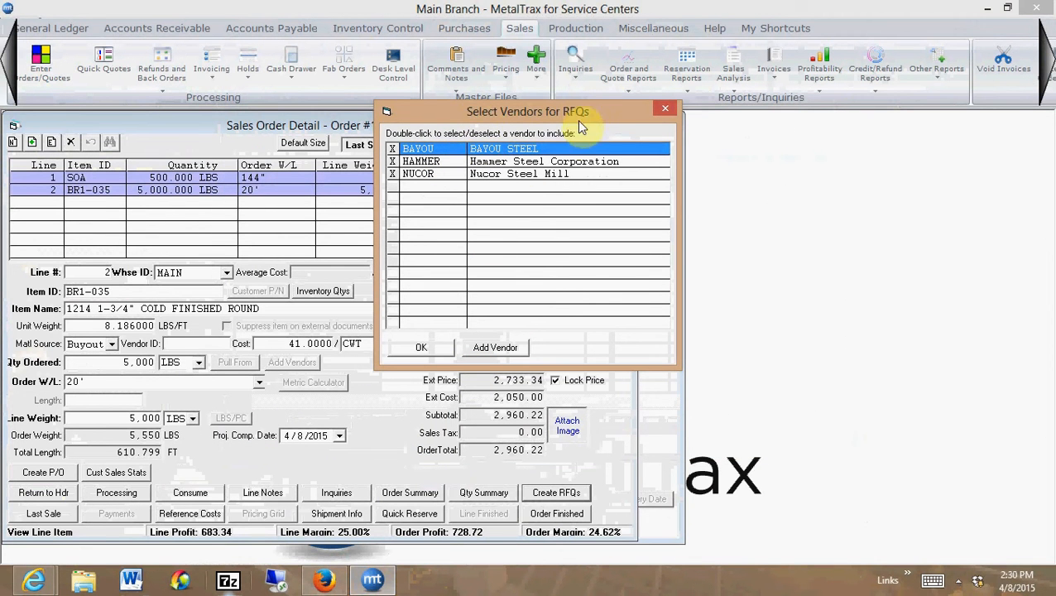
click(411, 349)
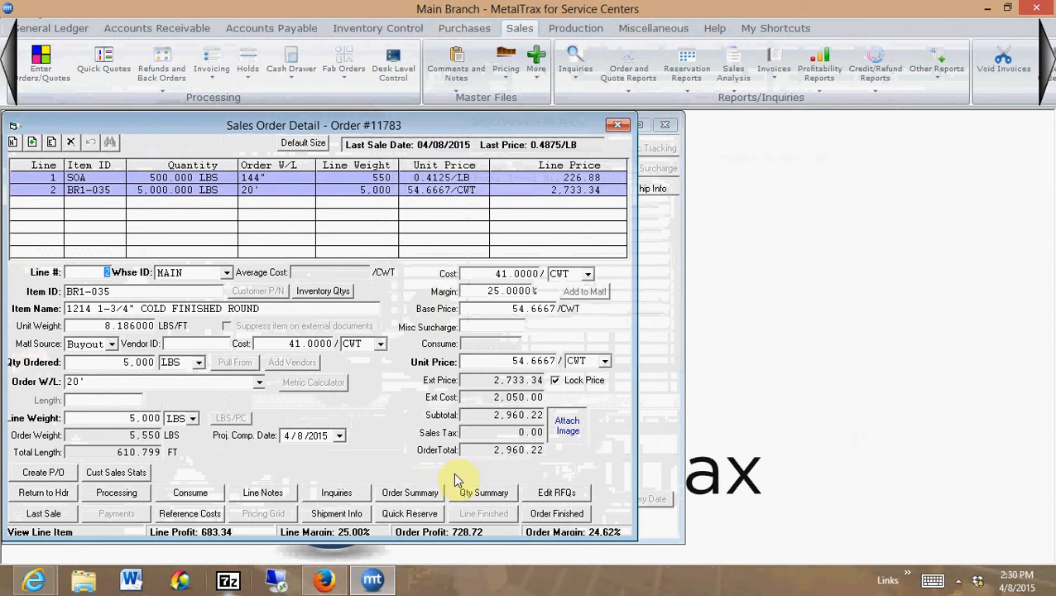
Finish the order, declining both the purchase orders for the buyout items and the surcharge
click(551, 514)
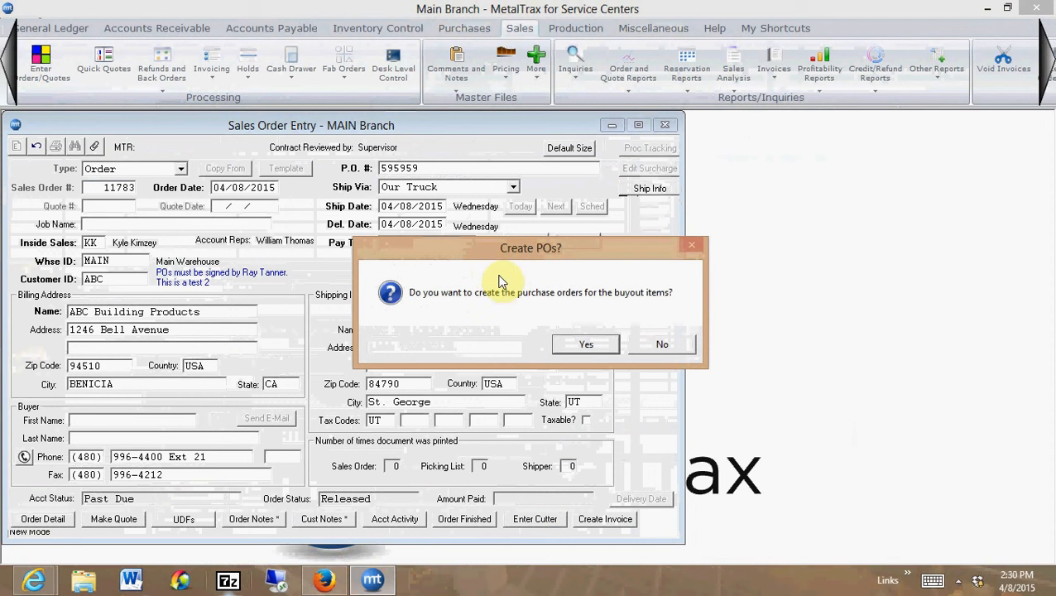
click(663, 347)
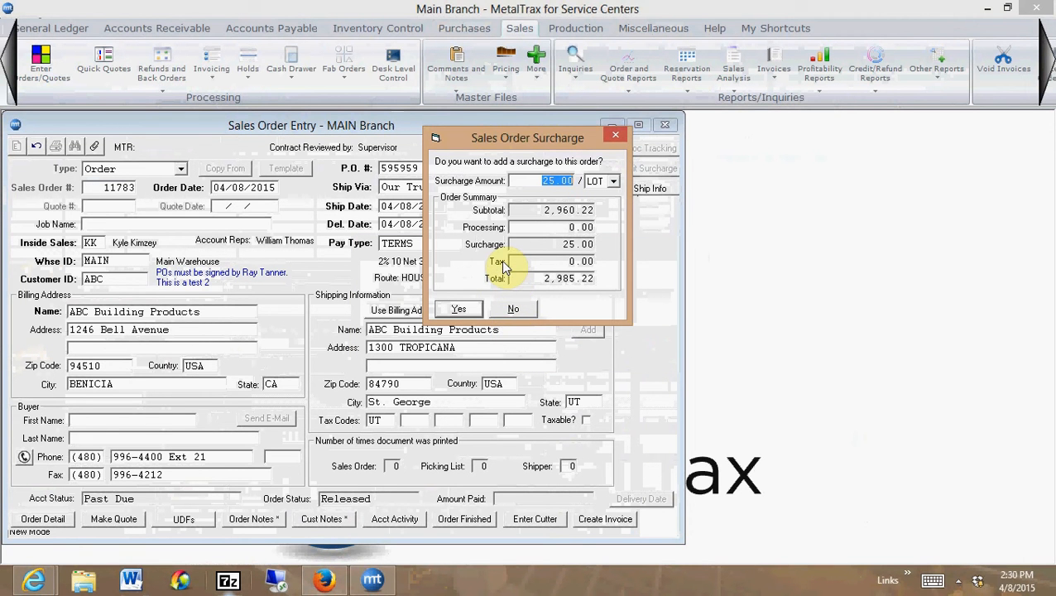
click(513, 311)
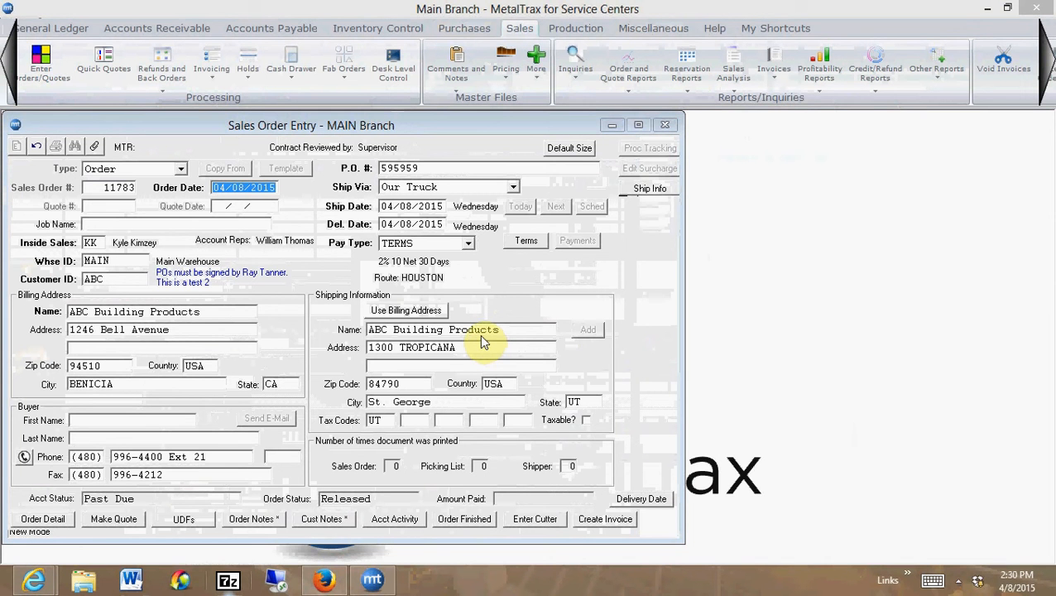
Print only the RFQs form with a preview, leaving out Sales Order, Pick List and Order Acknowledgement
click(481, 147)
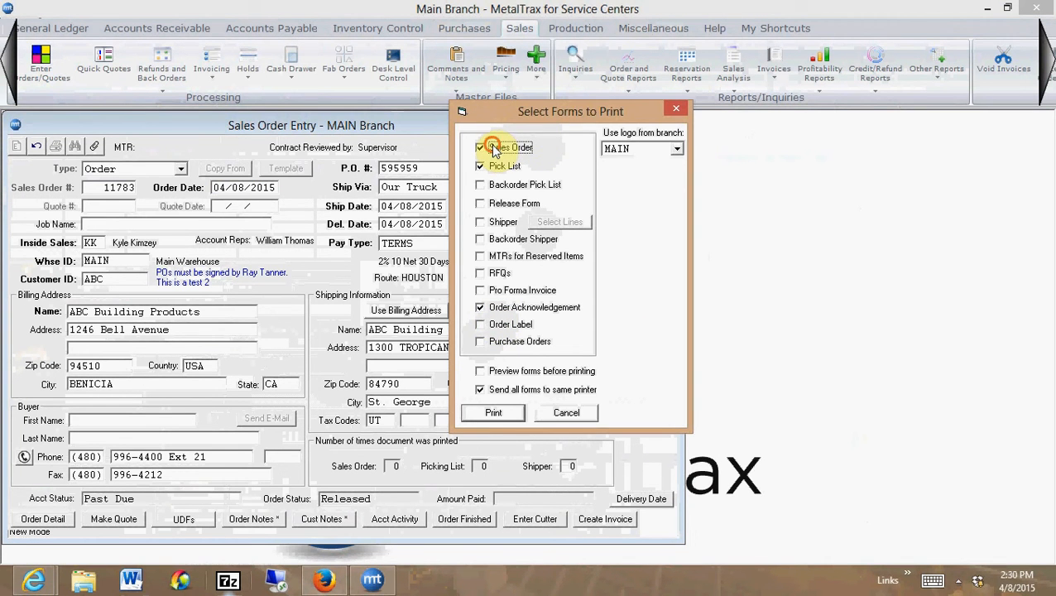
click(481, 166)
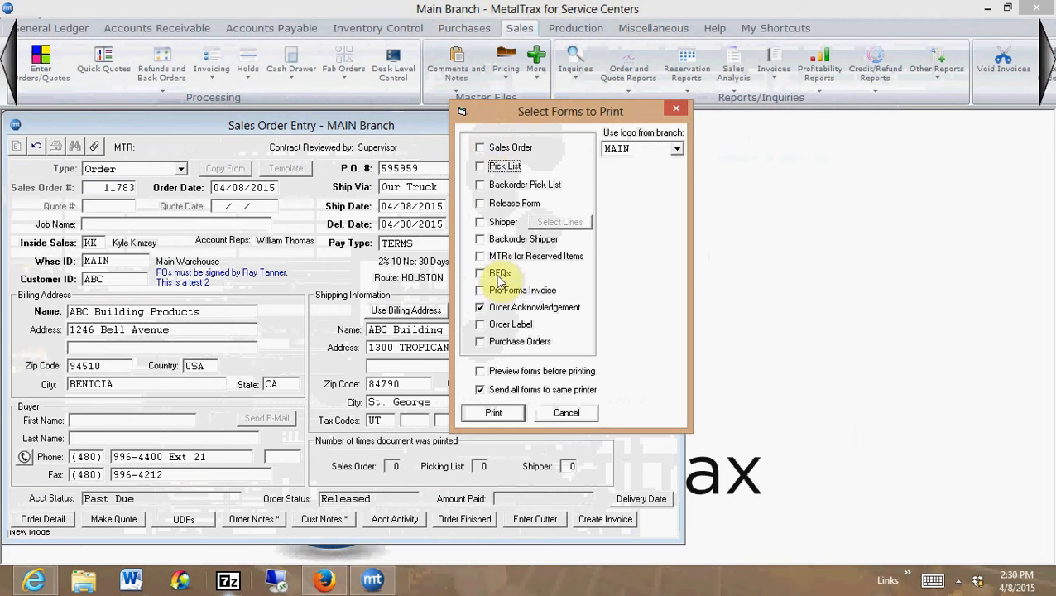
click(480, 307)
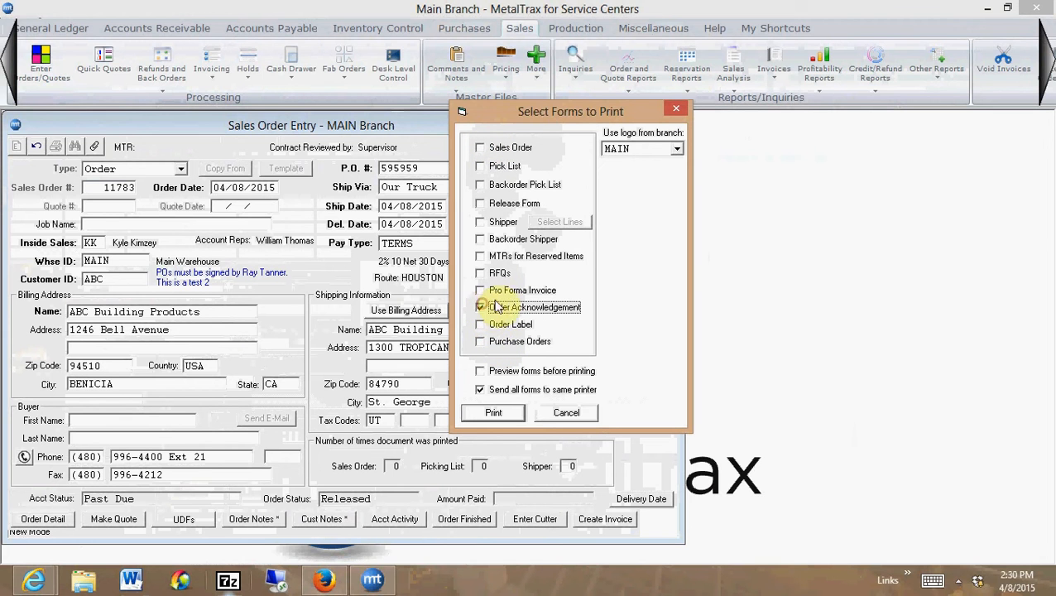
click(481, 273)
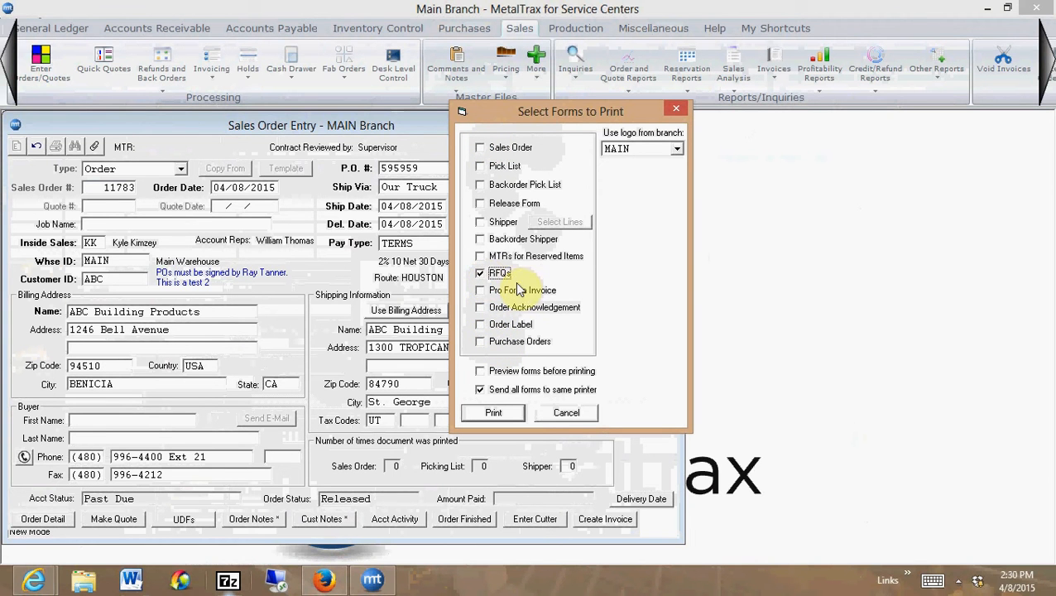
click(480, 371)
click(497, 413)
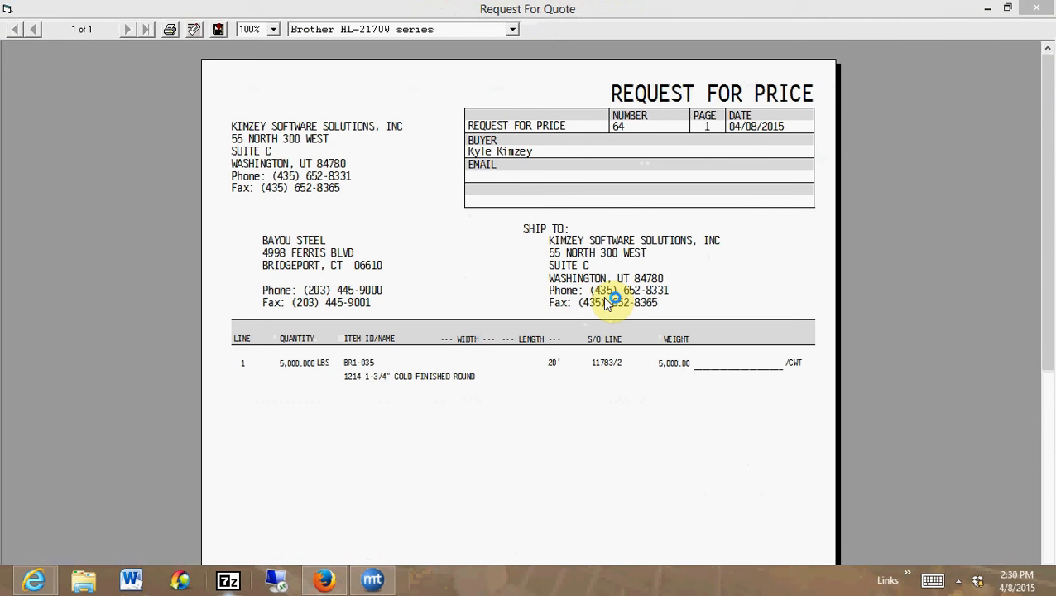
Review the request-for-price previews addressed to Bayou Steel, Hammer Steel Corporation and Nucor Steel Mill, closing each one
click(400, 7)
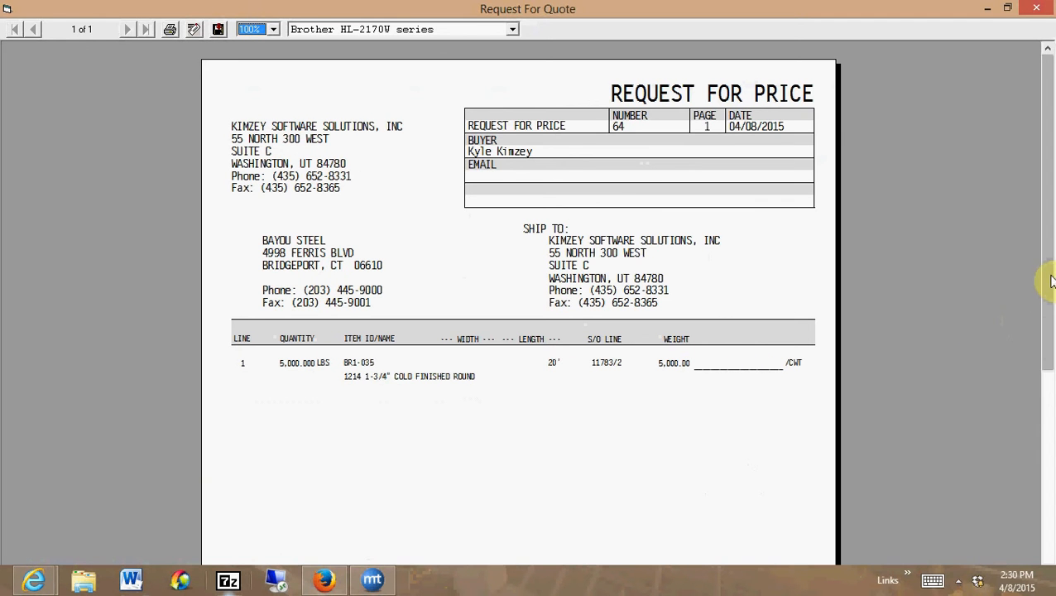
drag(1050, 282, 1049, 232)
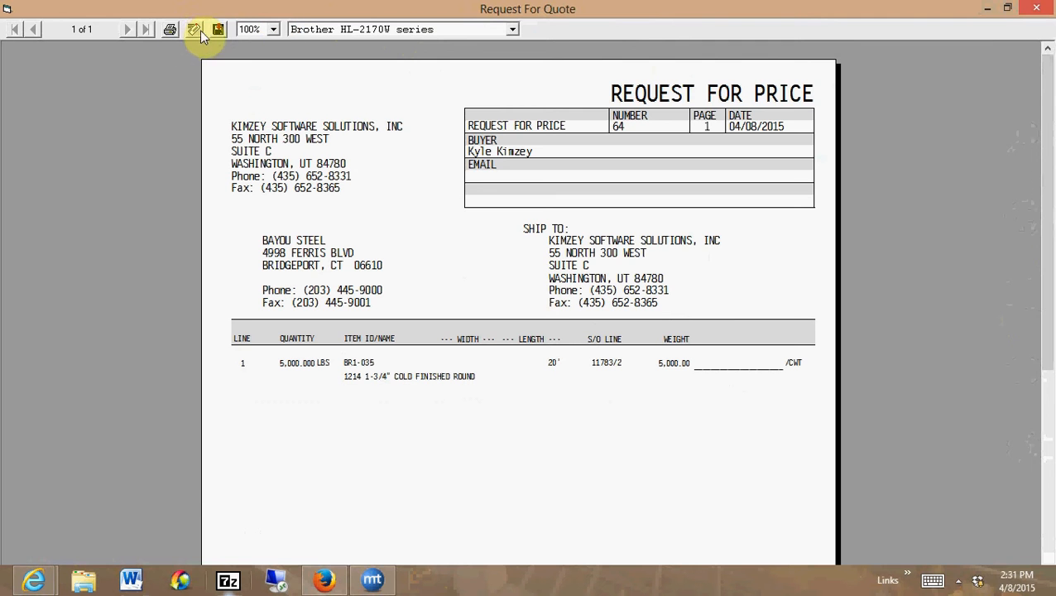
click(1036, 8)
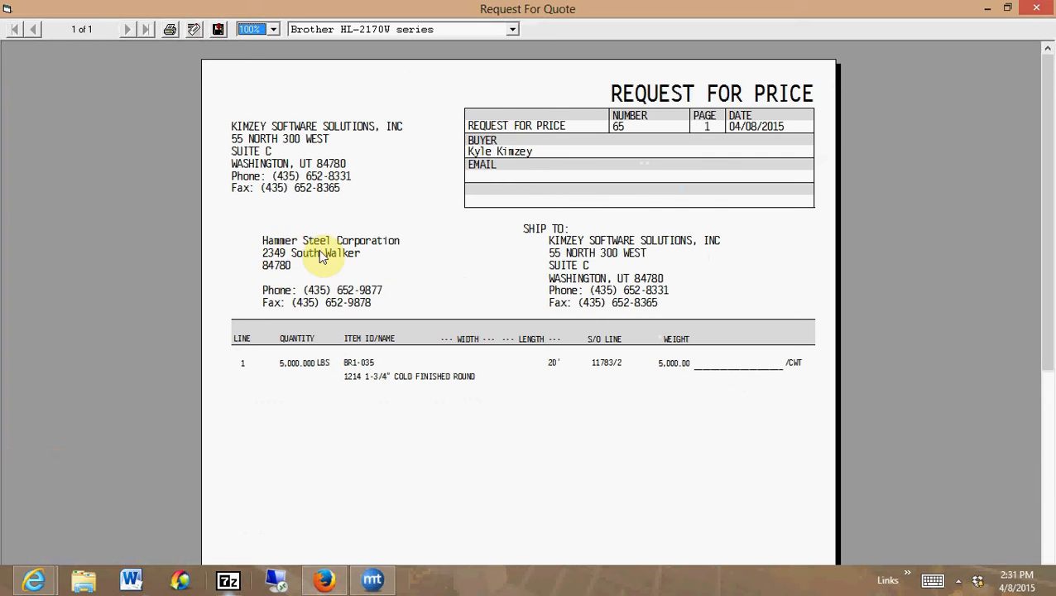
click(1036, 8)
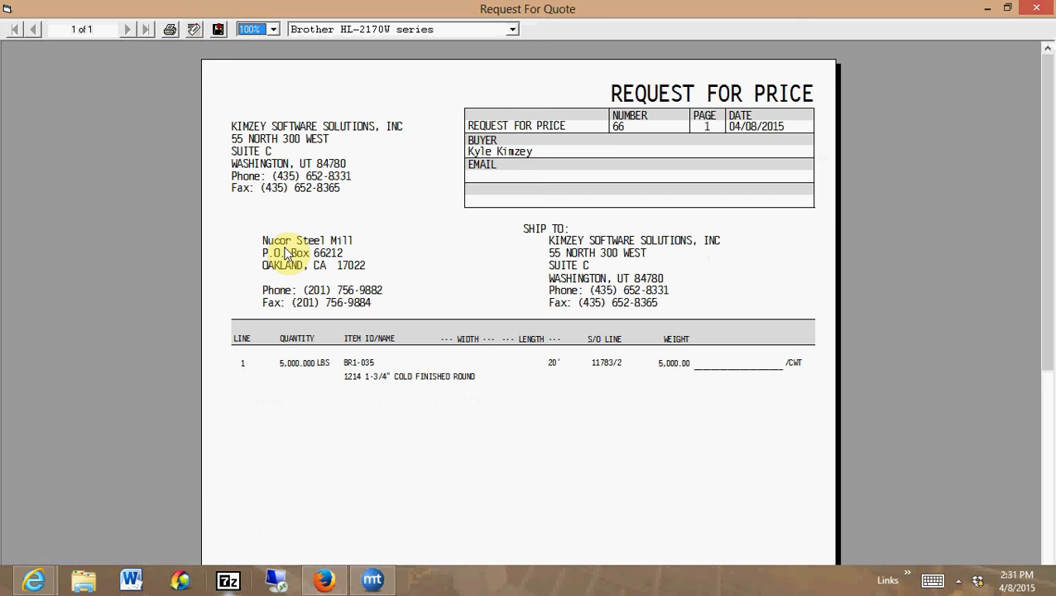
click(1039, 10)
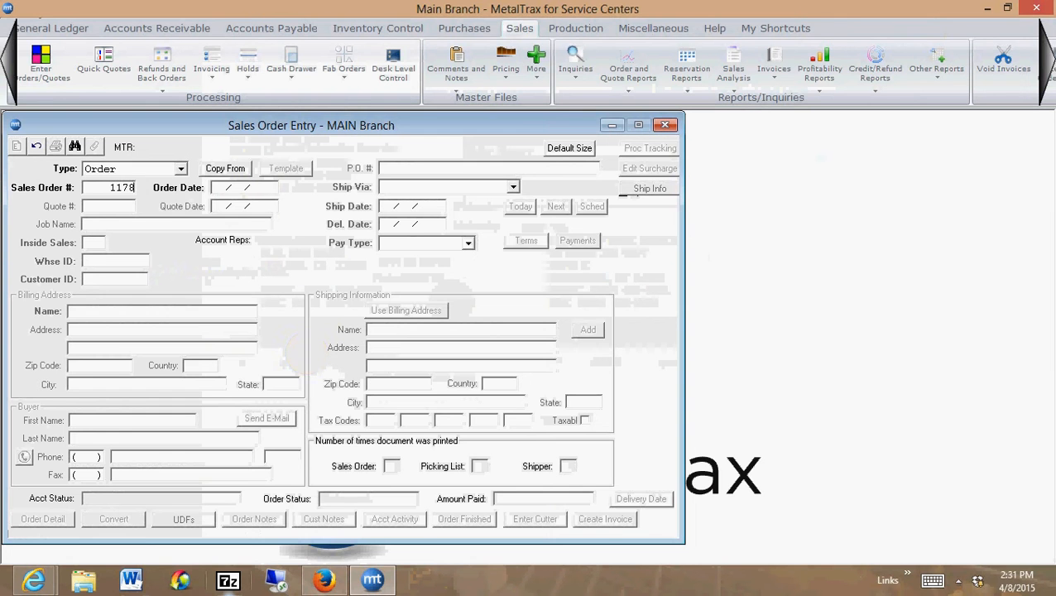
Reopen the same sales order by its number and display detail line 2, item BR1-035
text(3)
key(Return)
click(68, 518)
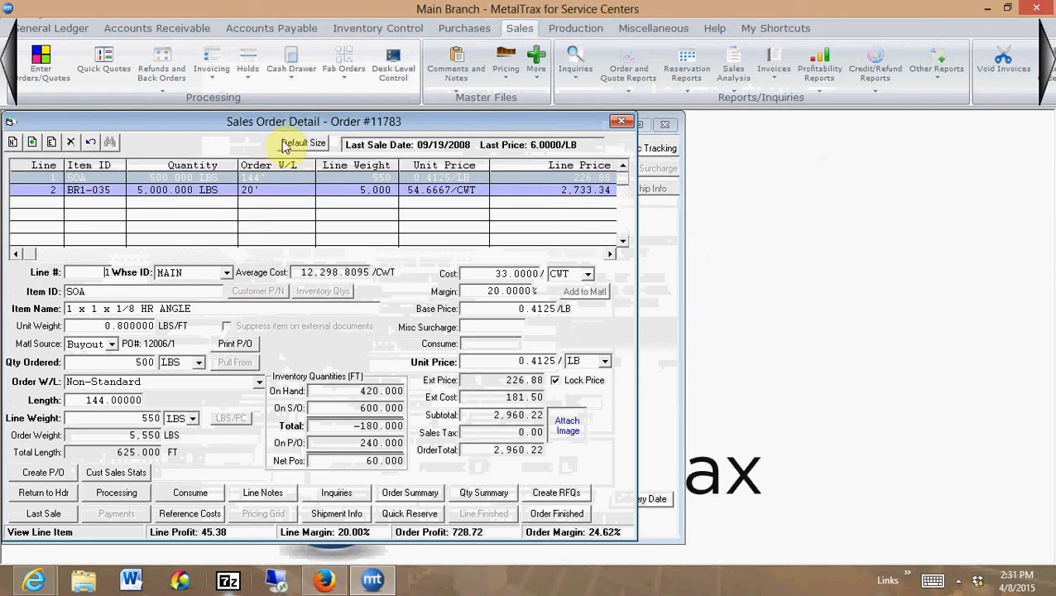
drag(279, 117, 318, 123)
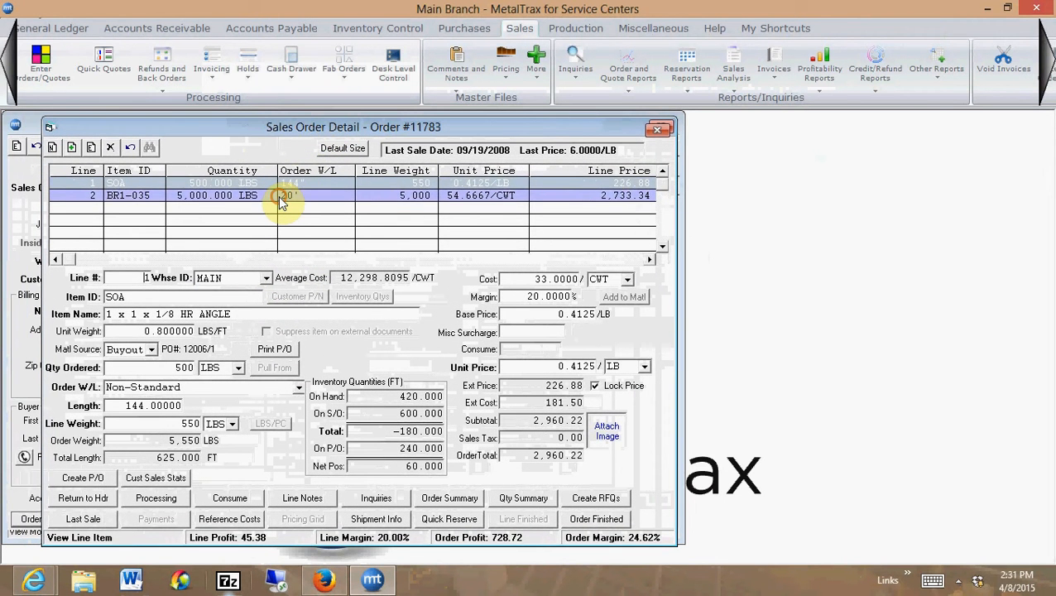
click(282, 198)
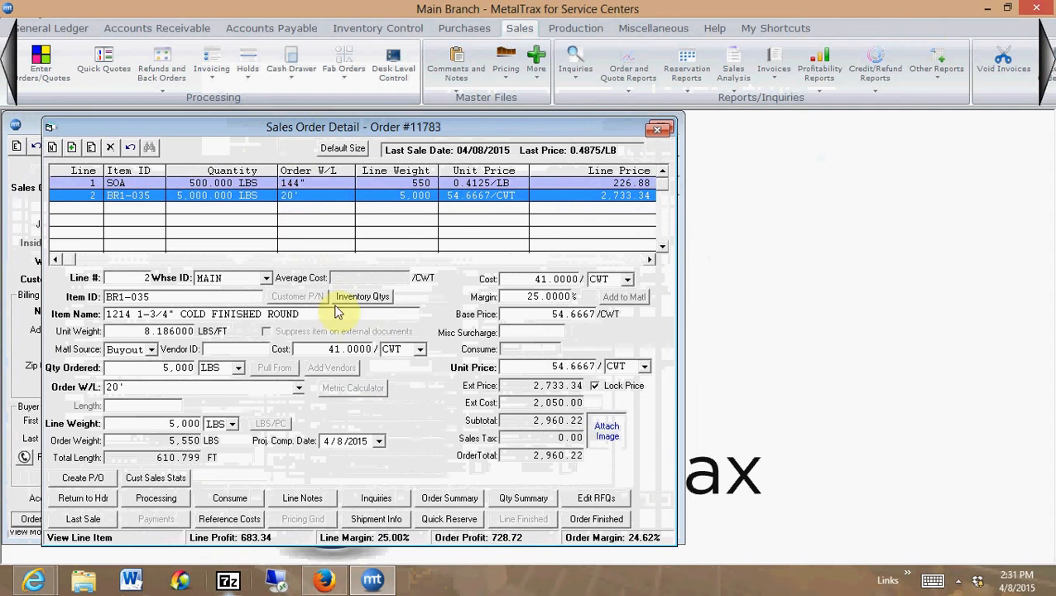
Open the RFQs of line 2 for editing and save a quoted cost of 43 per CWT for Nucor Steel Mill
click(596, 499)
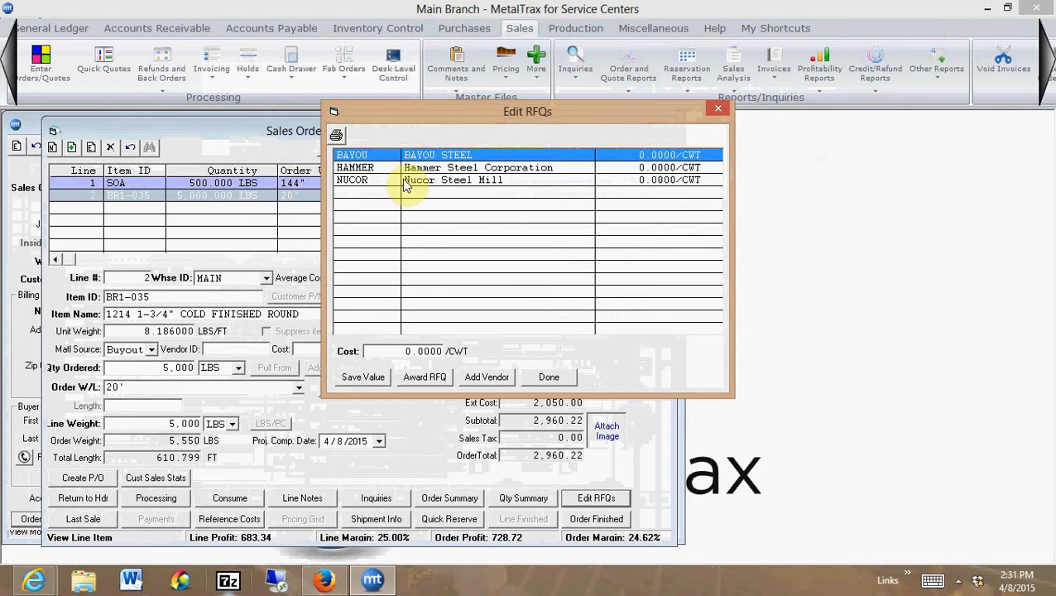
click(405, 182)
click(399, 350)
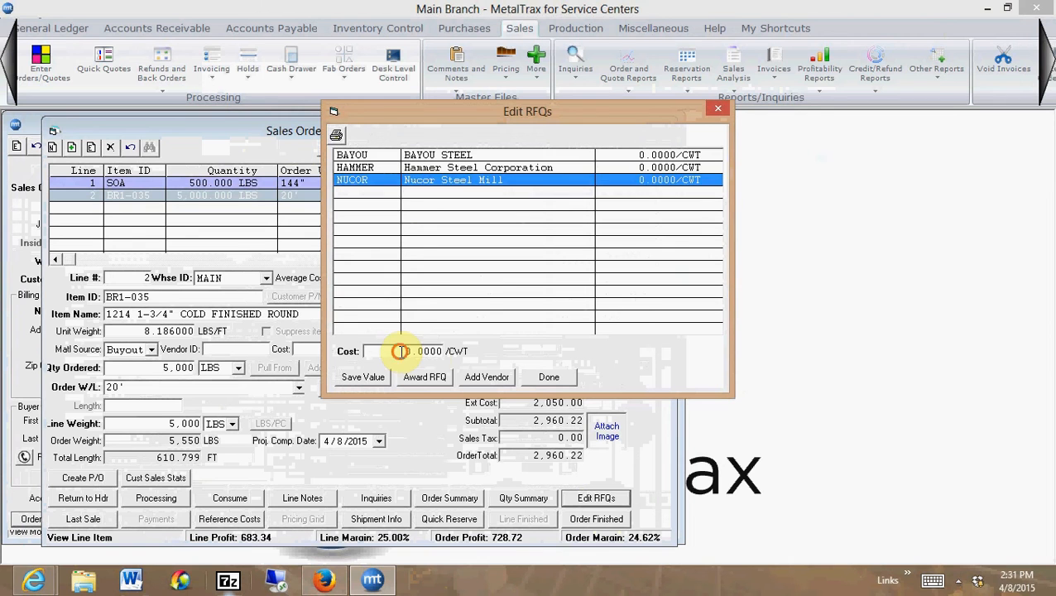
text(43)
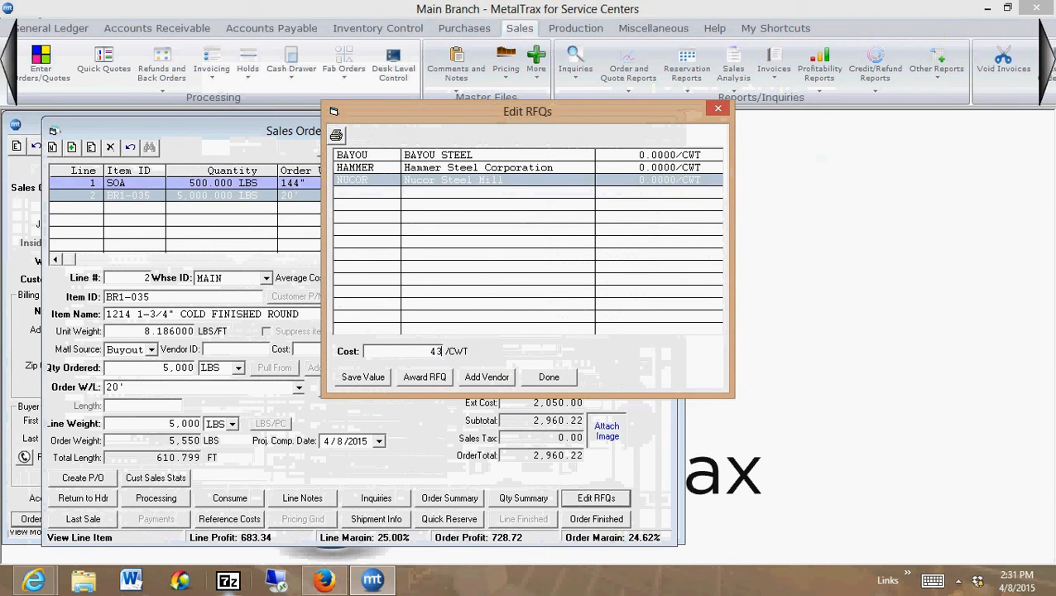
key(Tab)
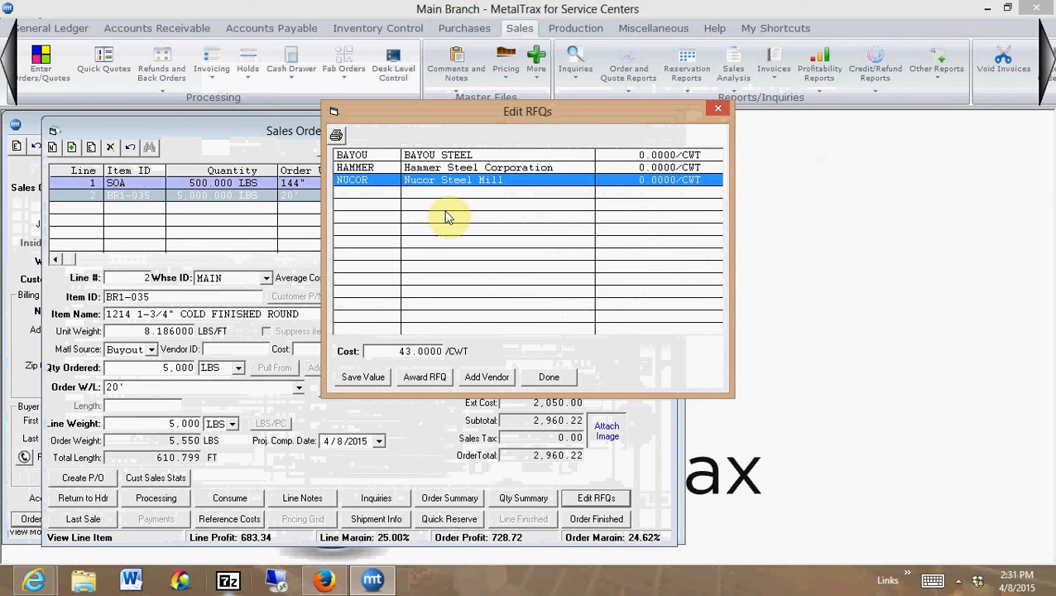
click(363, 382)
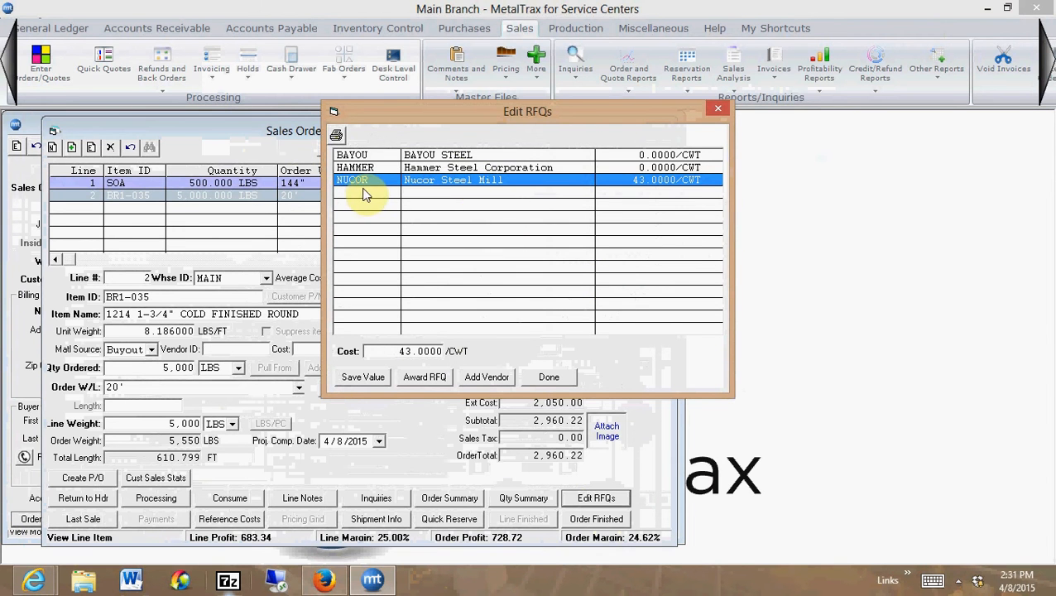
Save a quoted cost of 42.5 per CWT for BAYOU STEEL
click(382, 156)
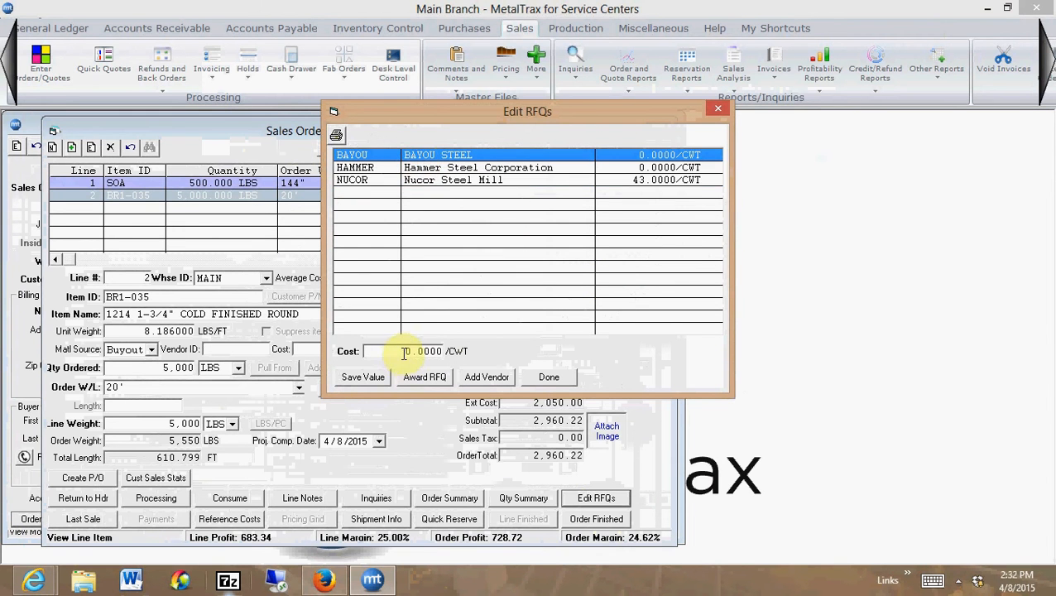
drag(403, 351, 461, 355)
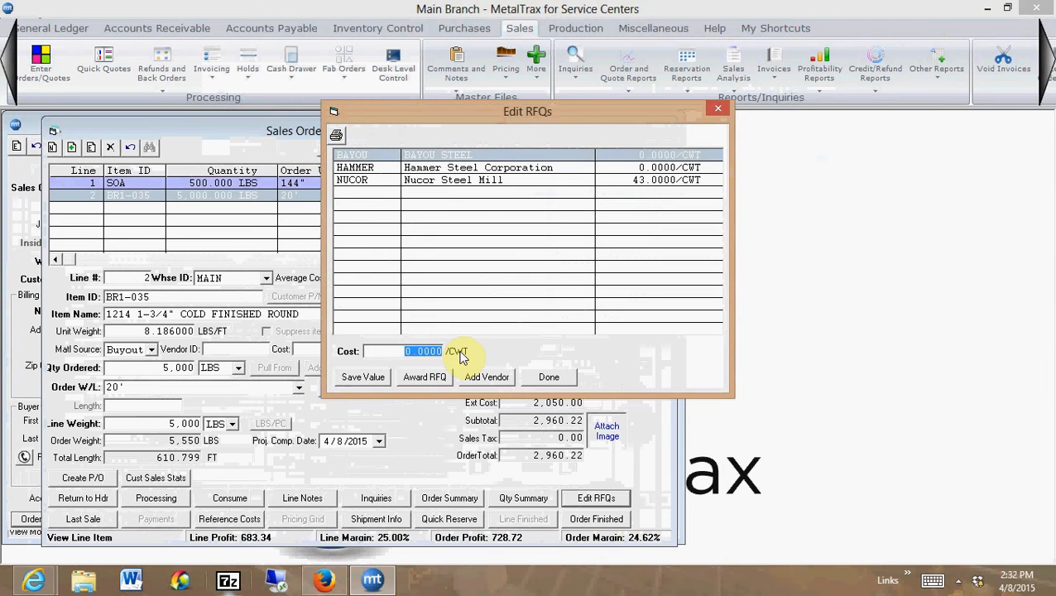
text(42.50)
key(Tab)
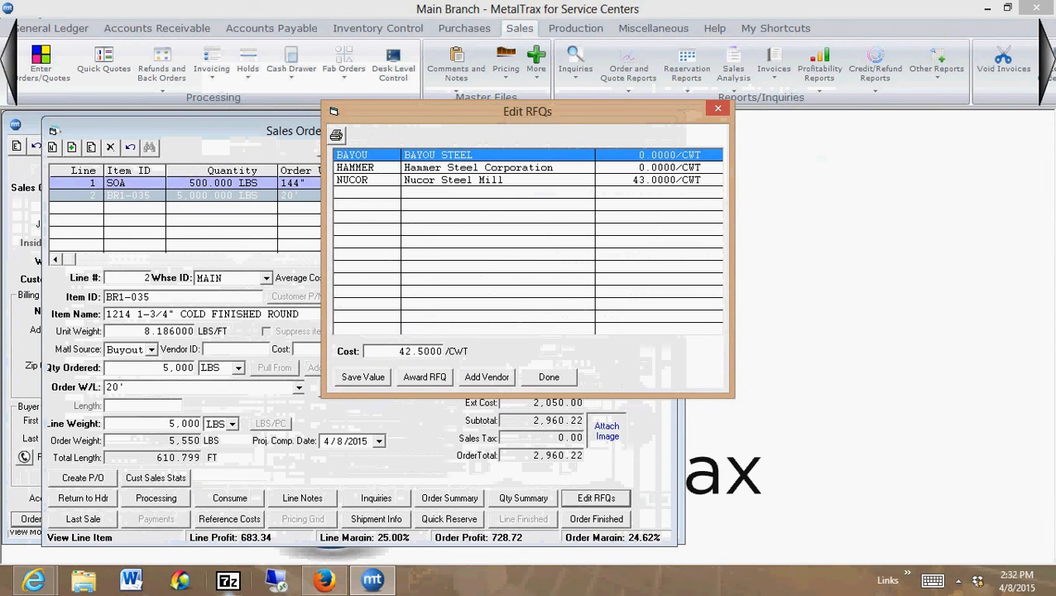
click(355, 379)
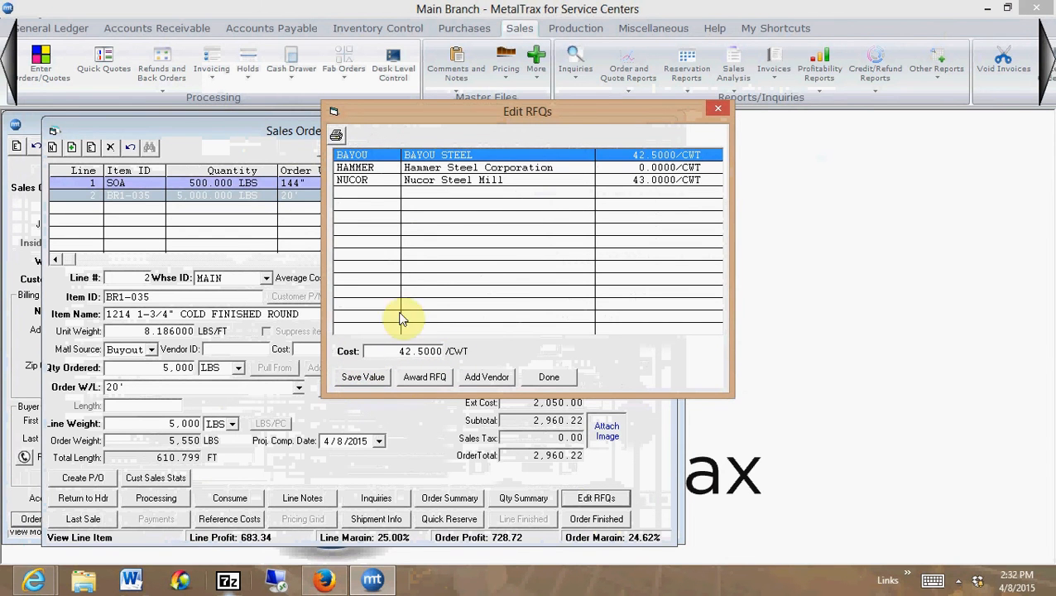
Save a quoted cost of 41.5 per CWT for Hammer Steel Corporation and close the RFQ editor
click(489, 168)
drag(405, 351, 474, 351)
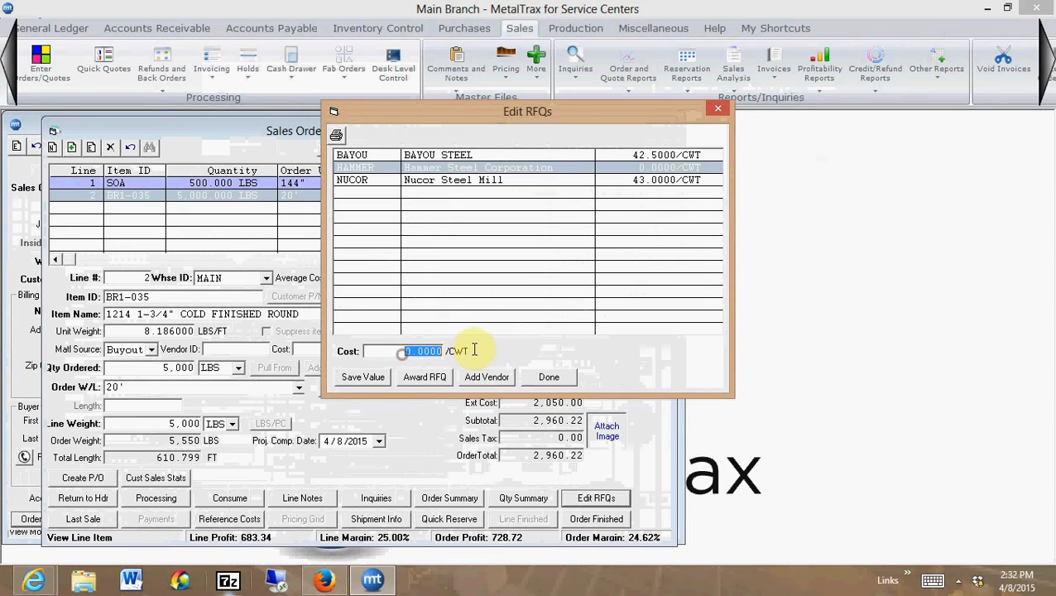
text(41.5)
key(Tab)
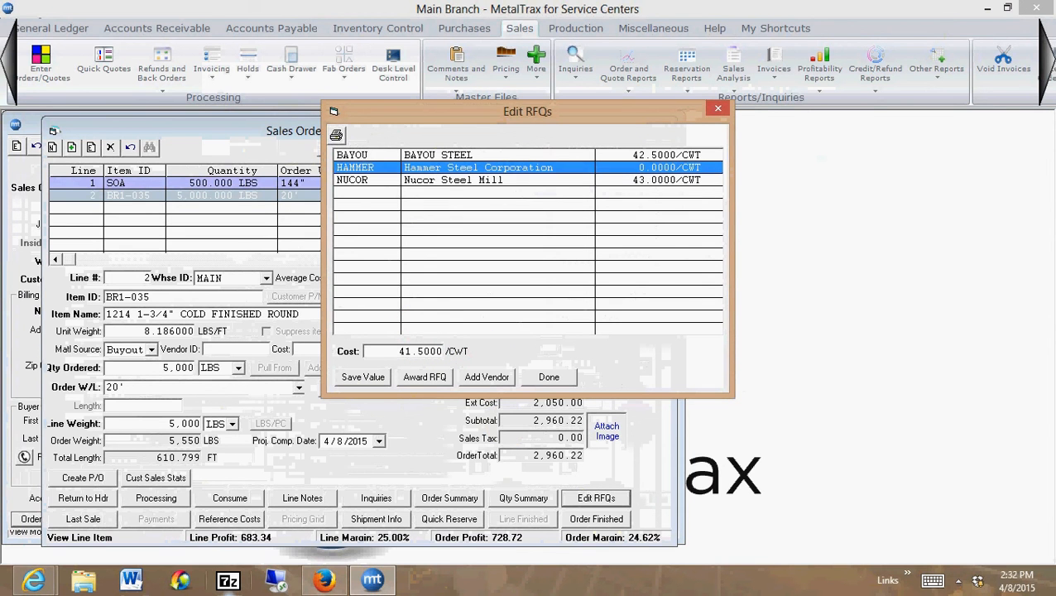
click(356, 377)
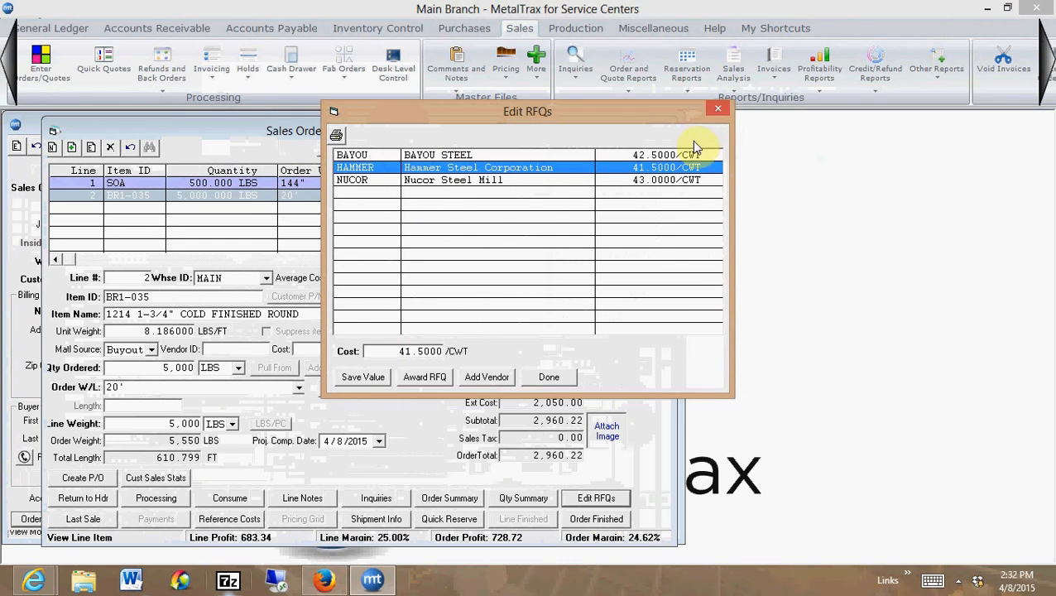
click(562, 383)
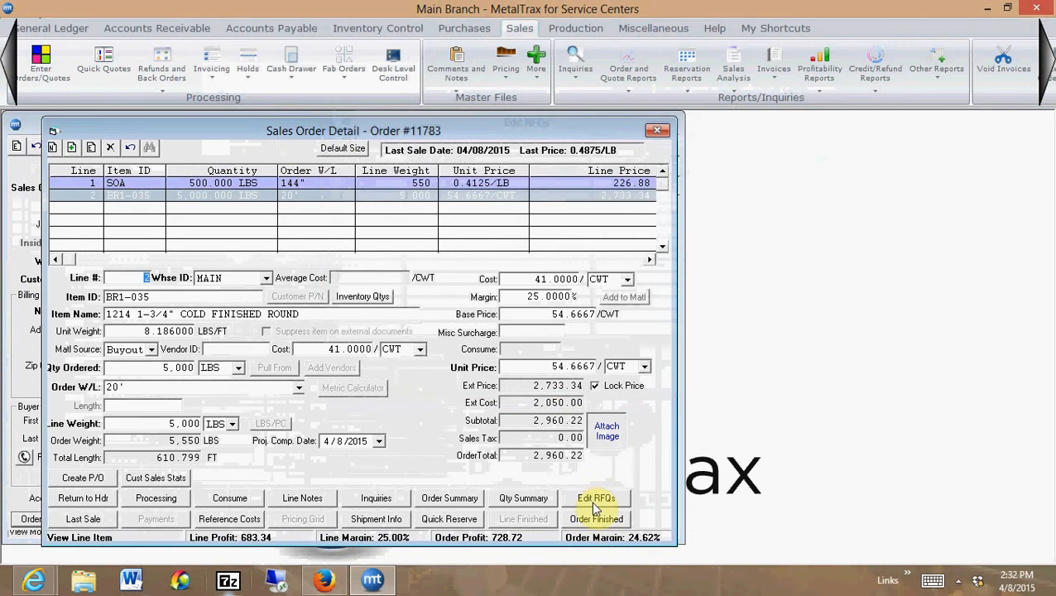
Reopen the RFQs of line 2 and award the RFQ to Hammer Steel Corporation
click(592, 499)
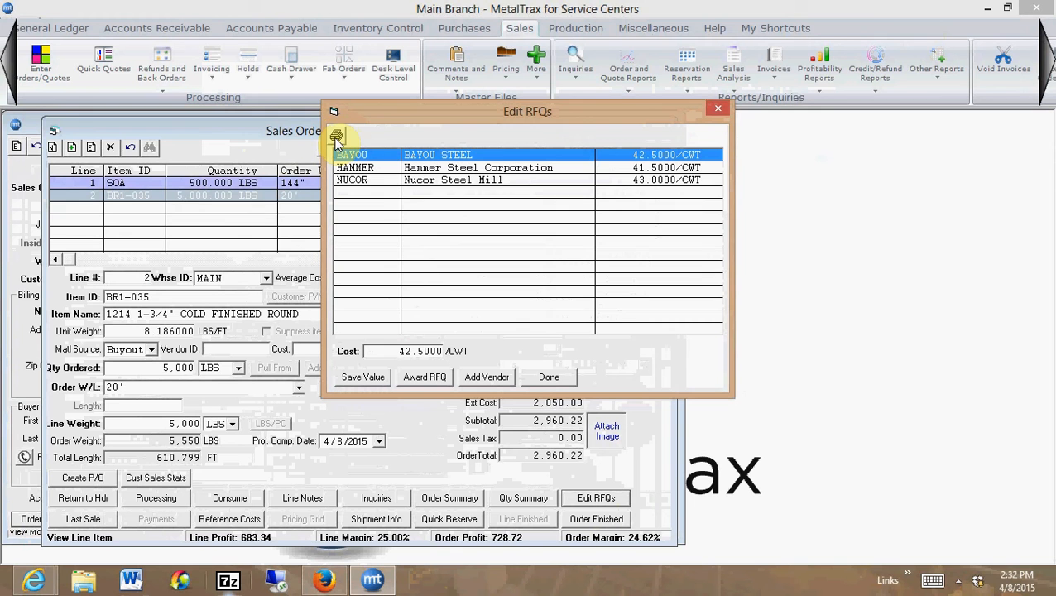
click(463, 171)
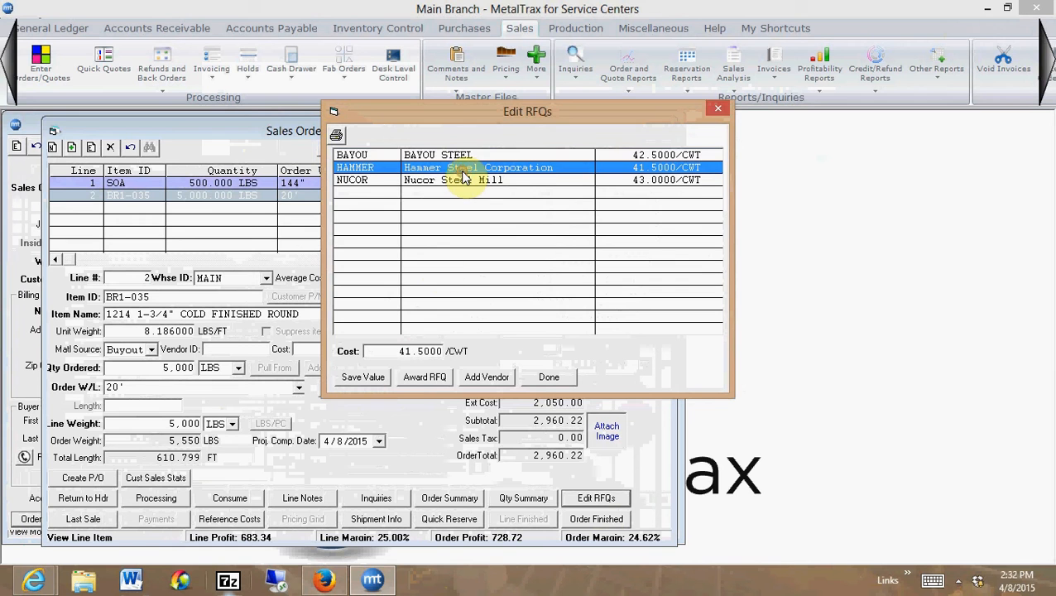
click(420, 379)
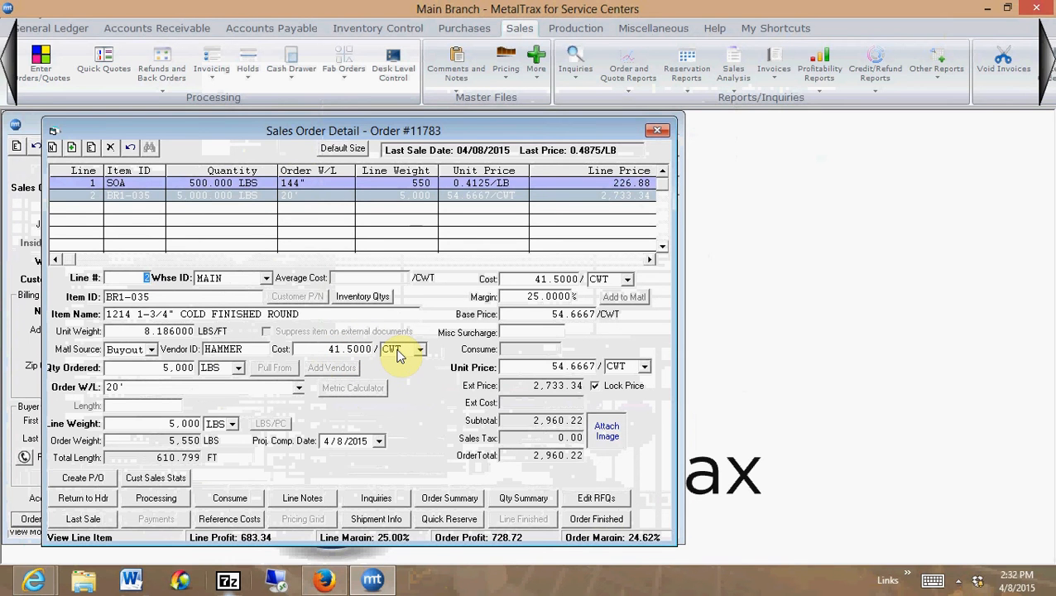
Edit line 2 to recalculate its pricing from the awarded cost, set the margin to 30%, and finish the line
click(91, 147)
click(523, 278)
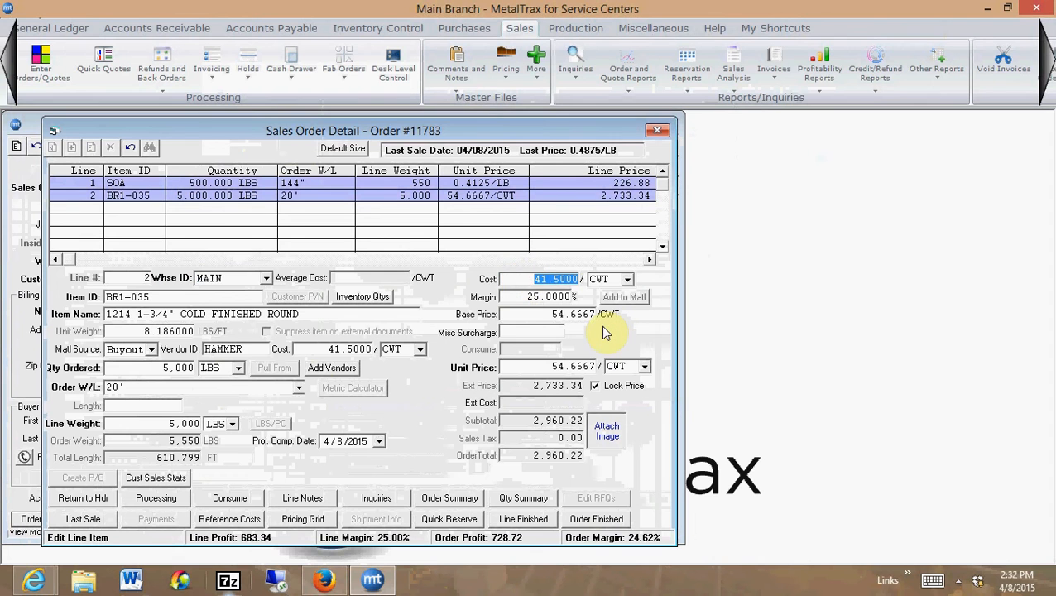
key(Tab)
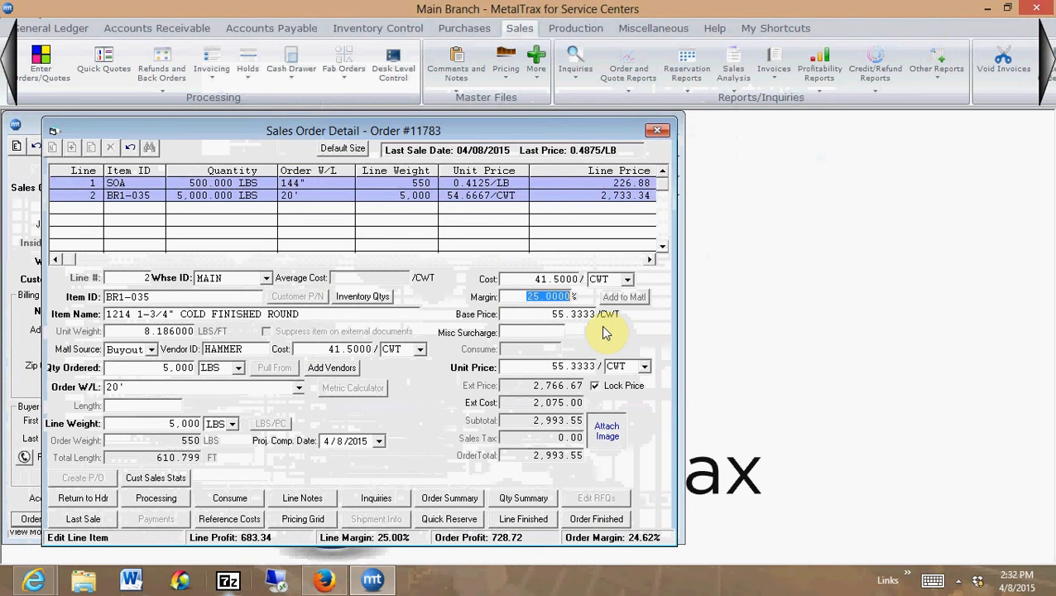
key(Tab)
key(shift+Tab)
text(30)
key(Tab)
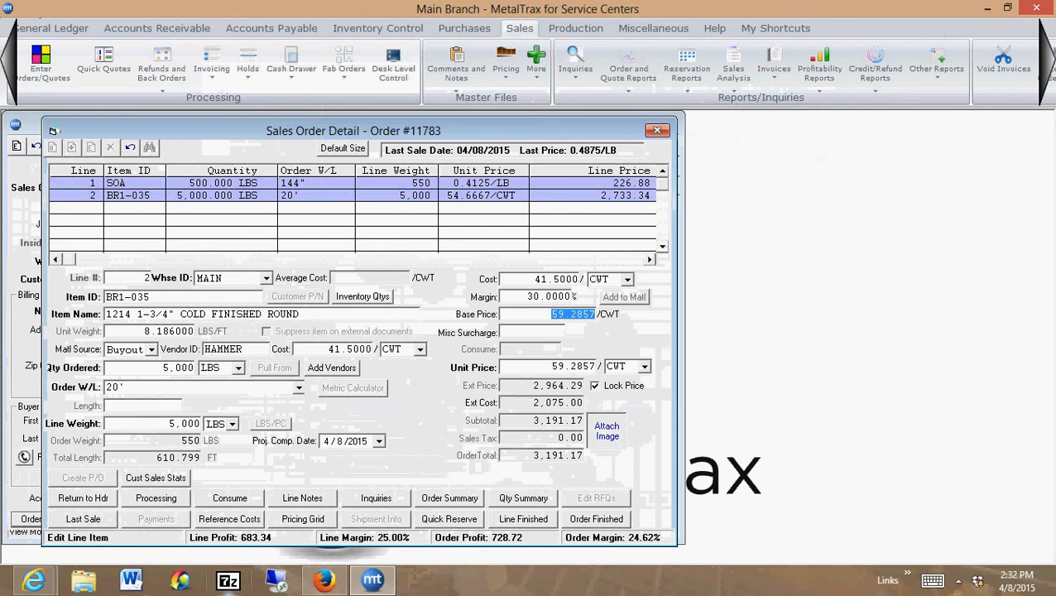
key(Tab)
key(shift+Tab)
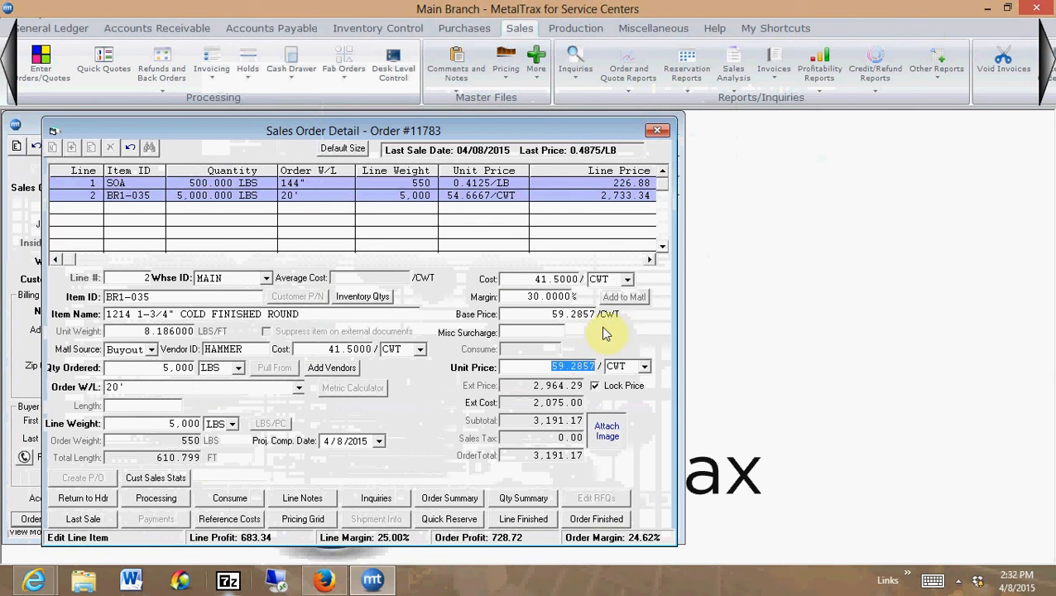
click(538, 518)
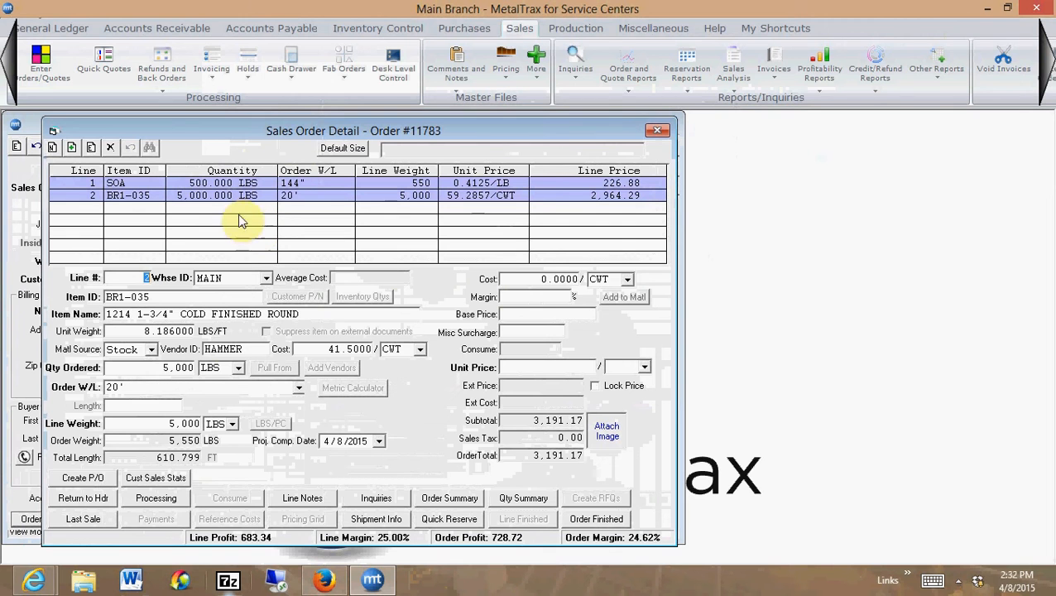
Start a purchase order for line 2, item BR1-035, and set its Ship Via to Our Truck
click(216, 198)
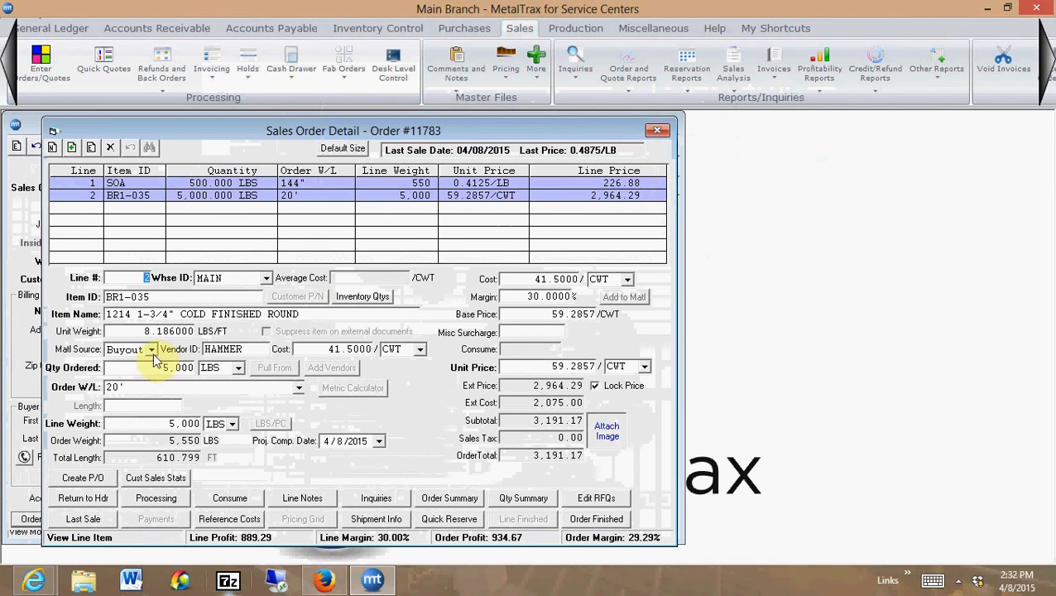
click(218, 199)
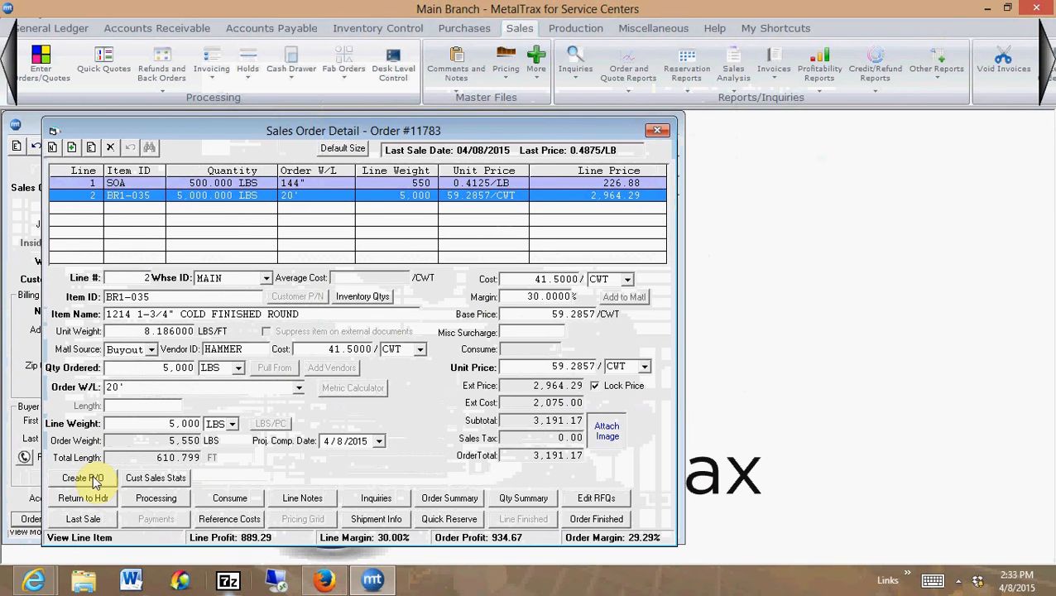
click(162, 184)
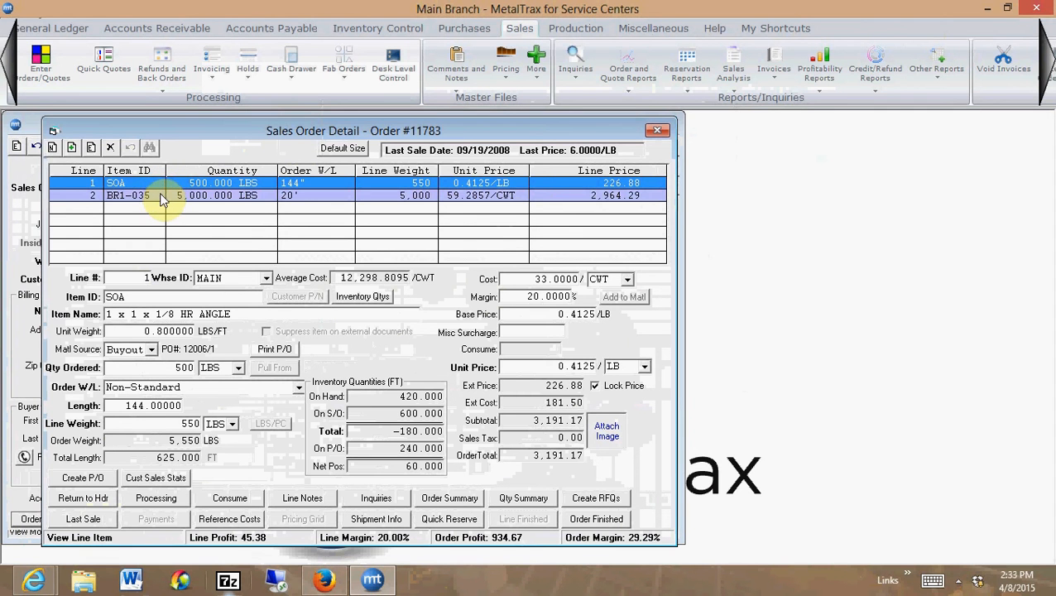
click(162, 196)
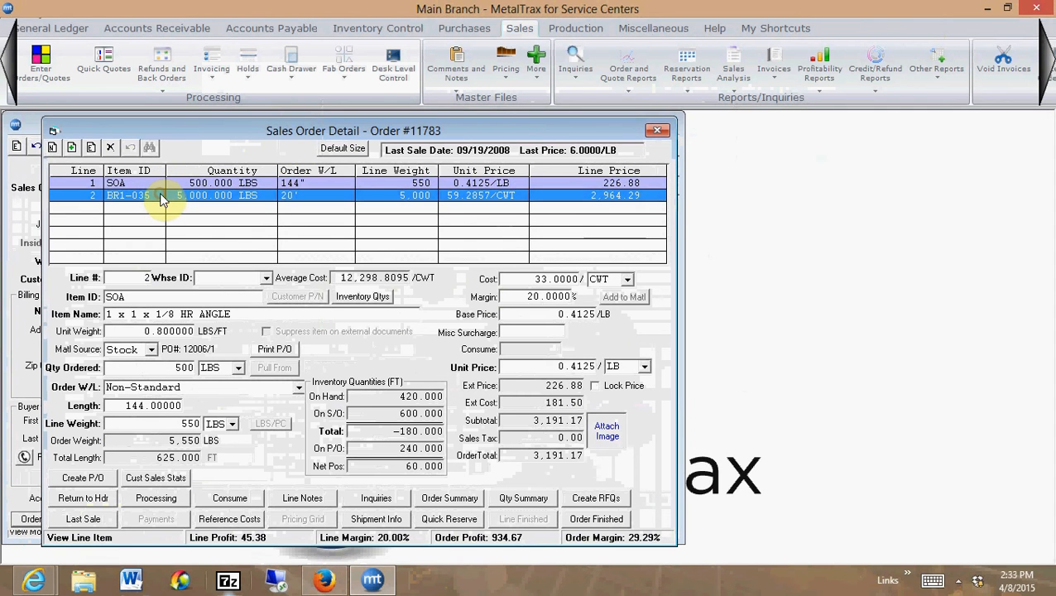
click(86, 479)
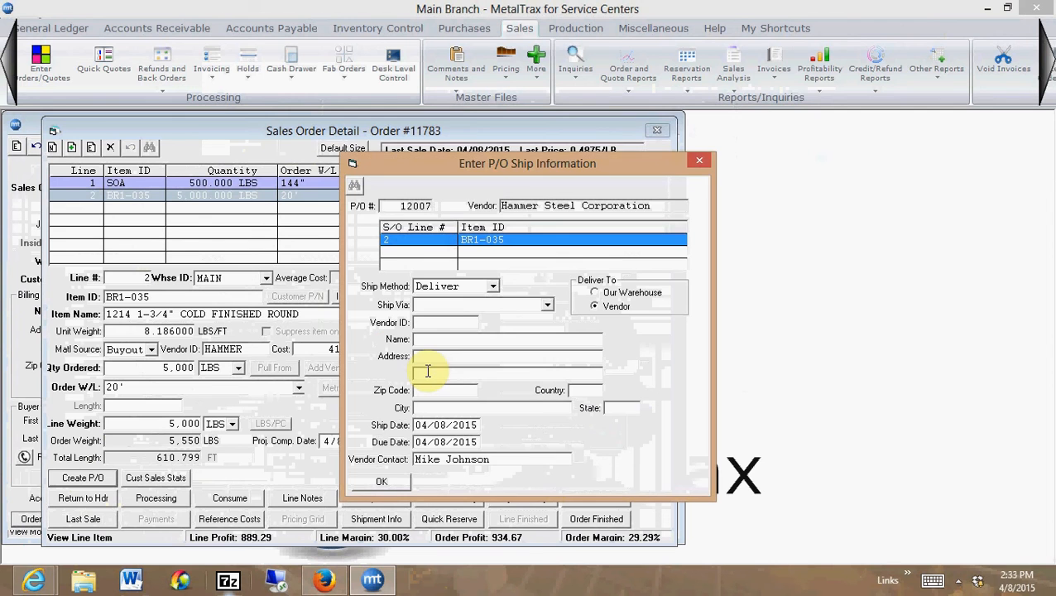
click(547, 304)
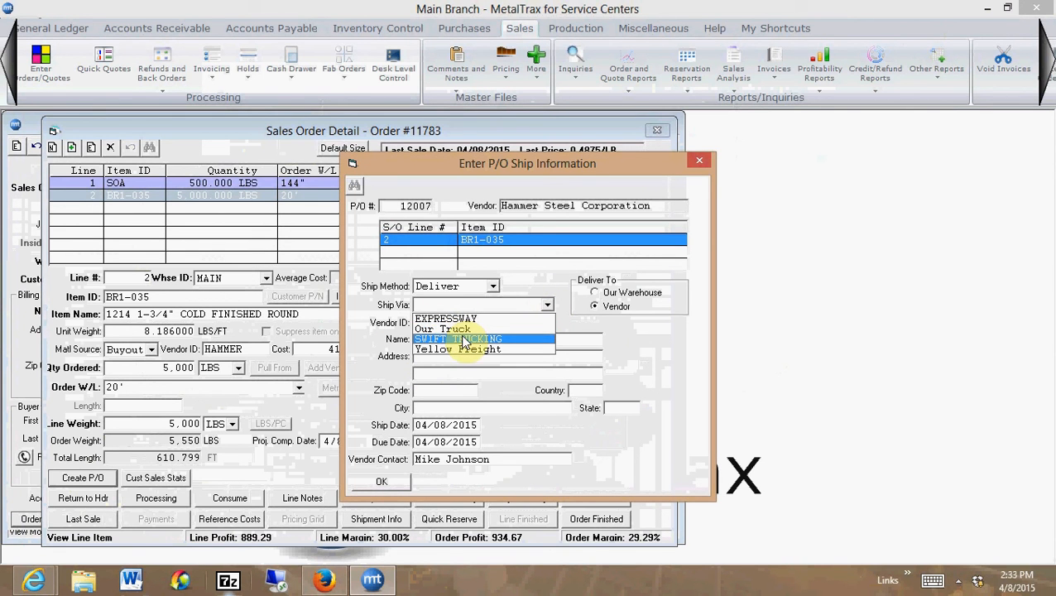
click(451, 329)
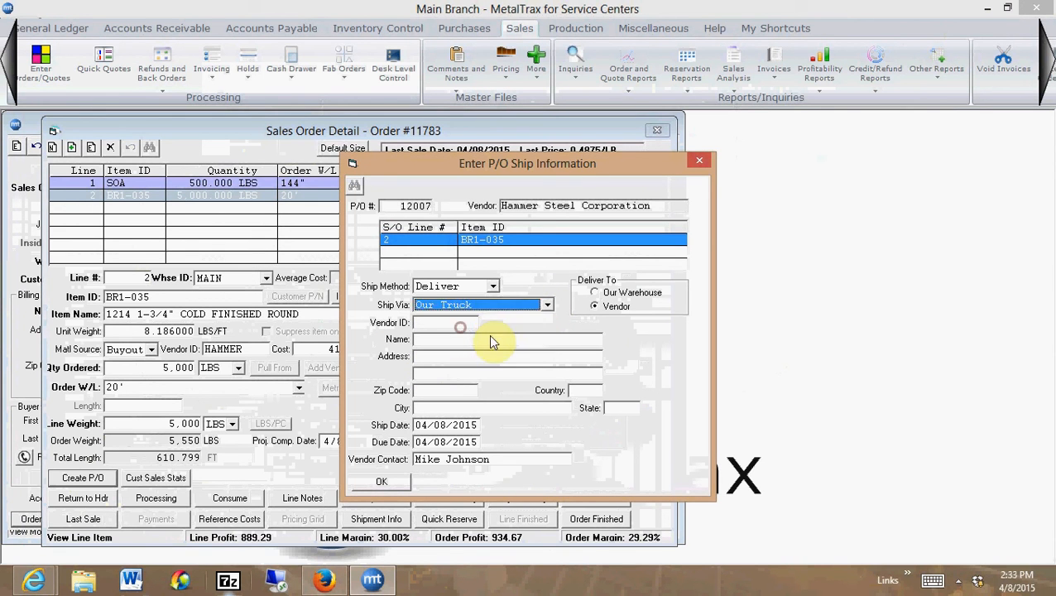
Enter HAMMER as the vendor ID in the ship information and create the purchase order
click(444, 326)
text(H)
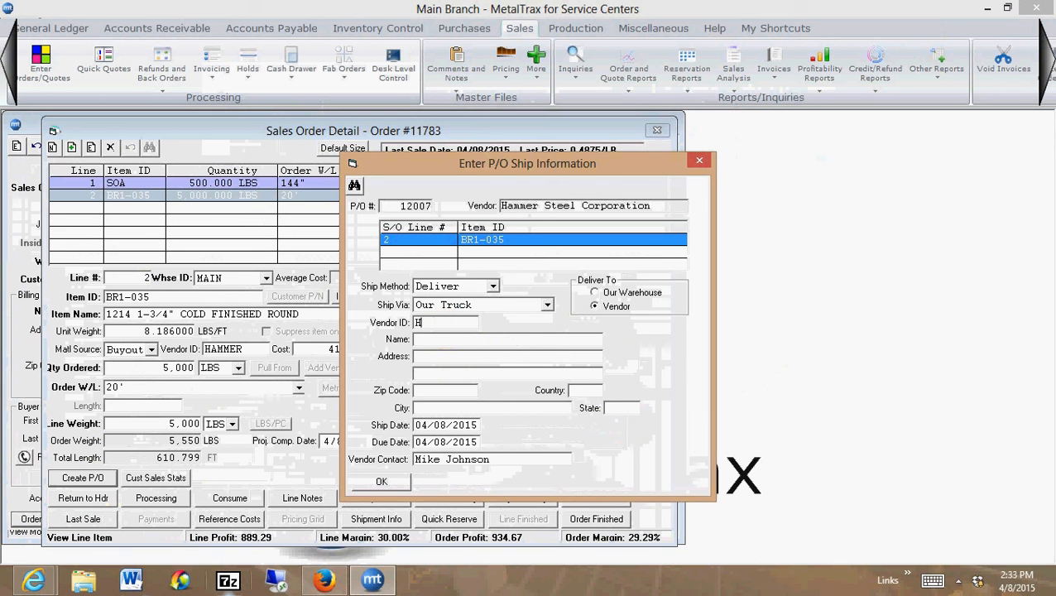
text(AMMER)
key(Tab)
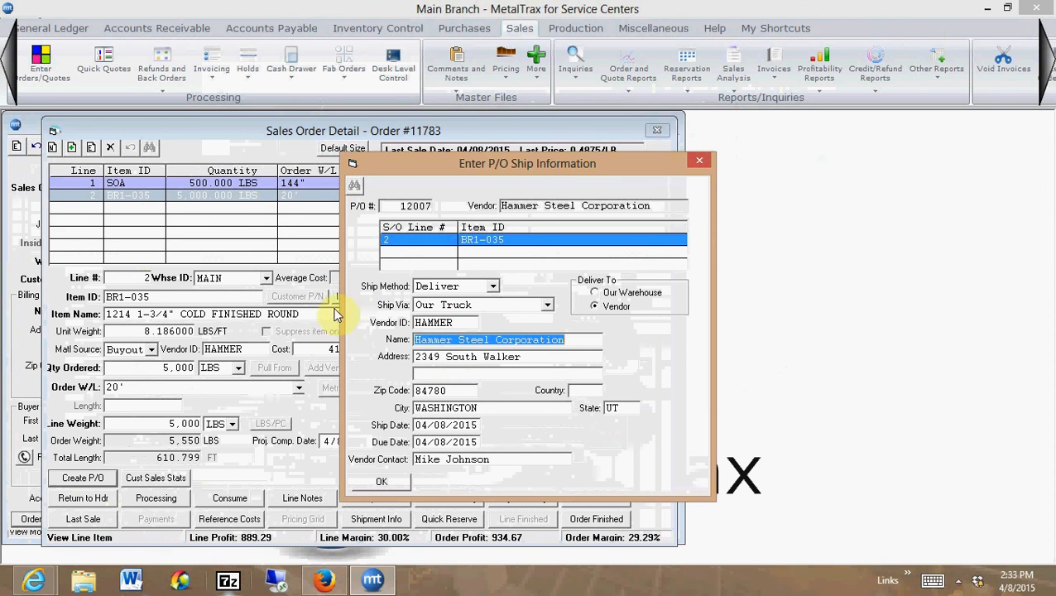
click(372, 484)
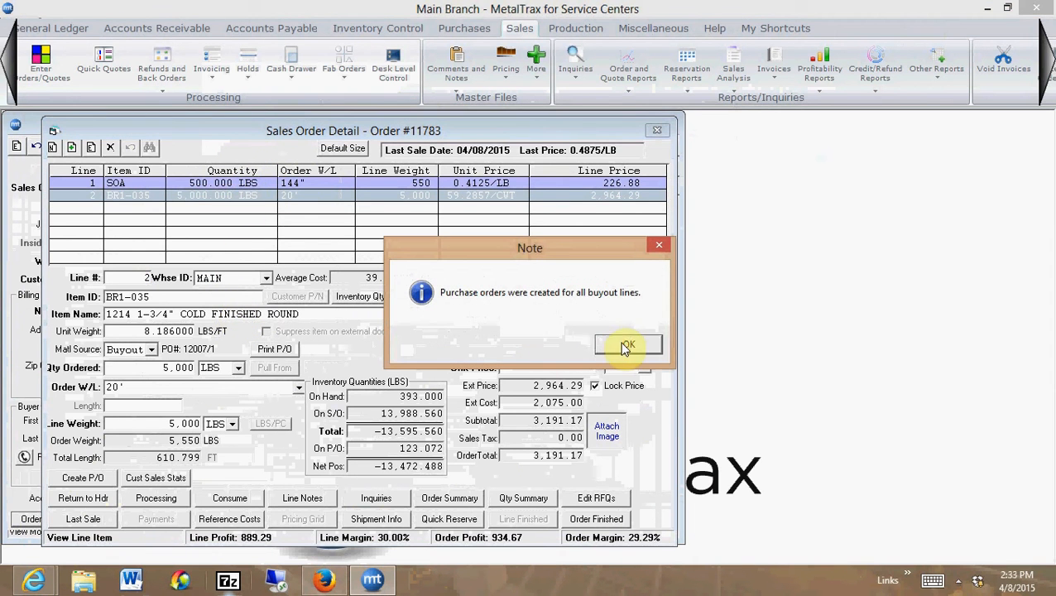
click(621, 342)
Check the purchase order references on lines 1 and 2, and finish the sales order
click(273, 183)
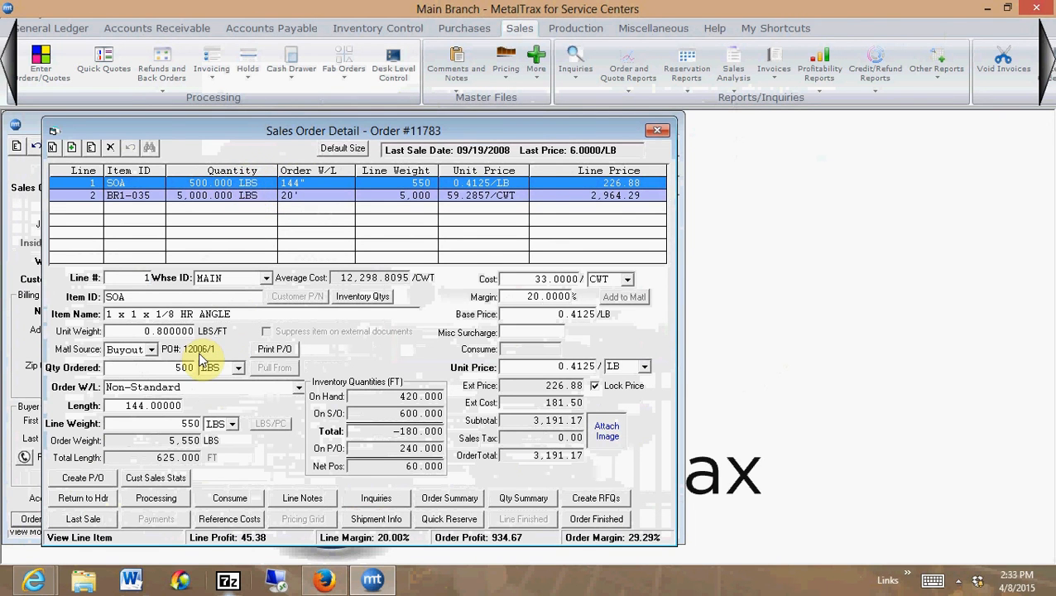
click(248, 197)
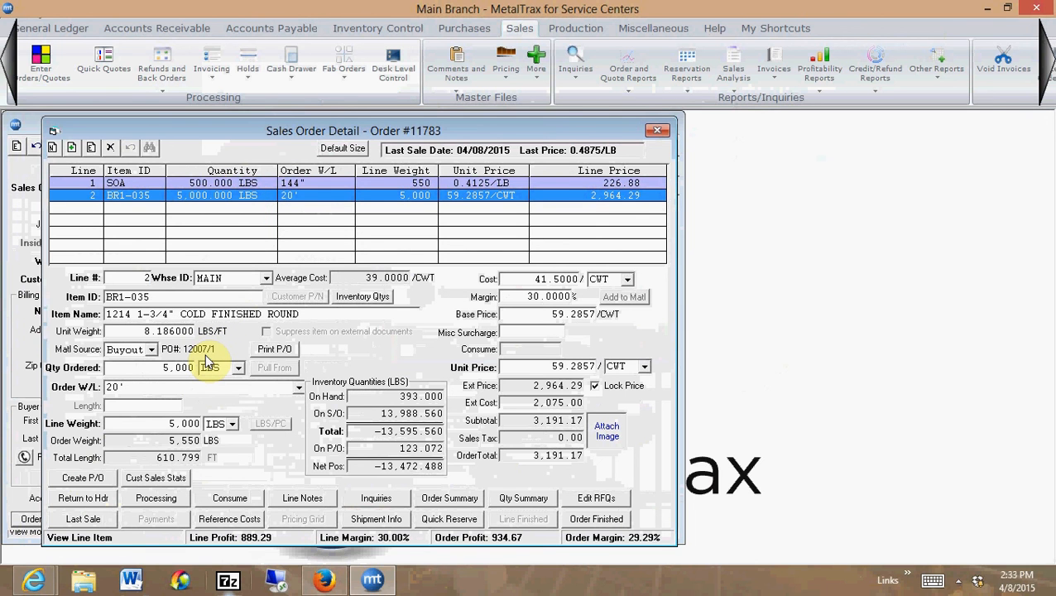
click(261, 185)
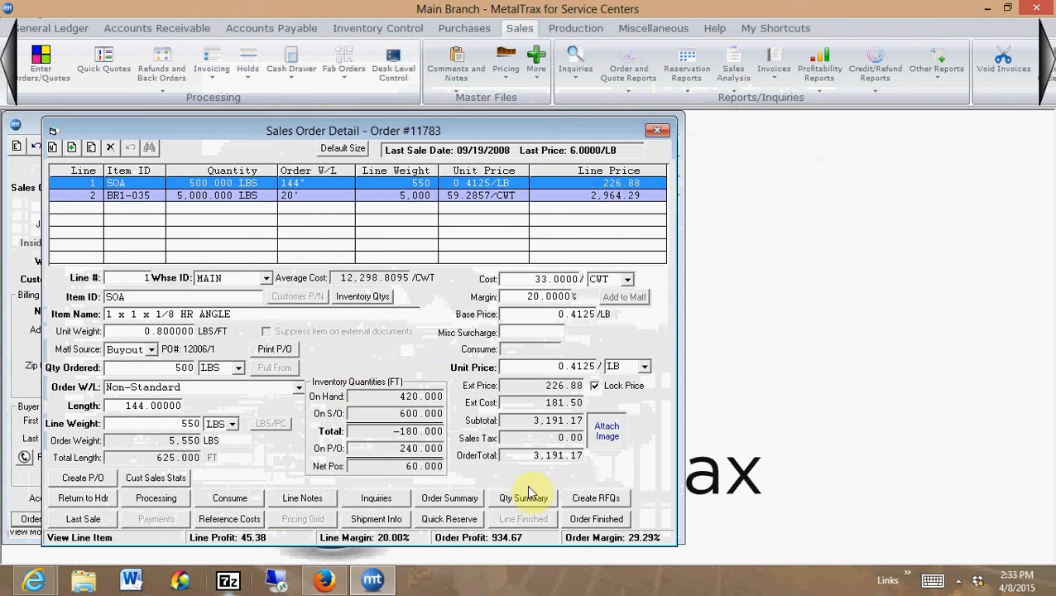
click(595, 519)
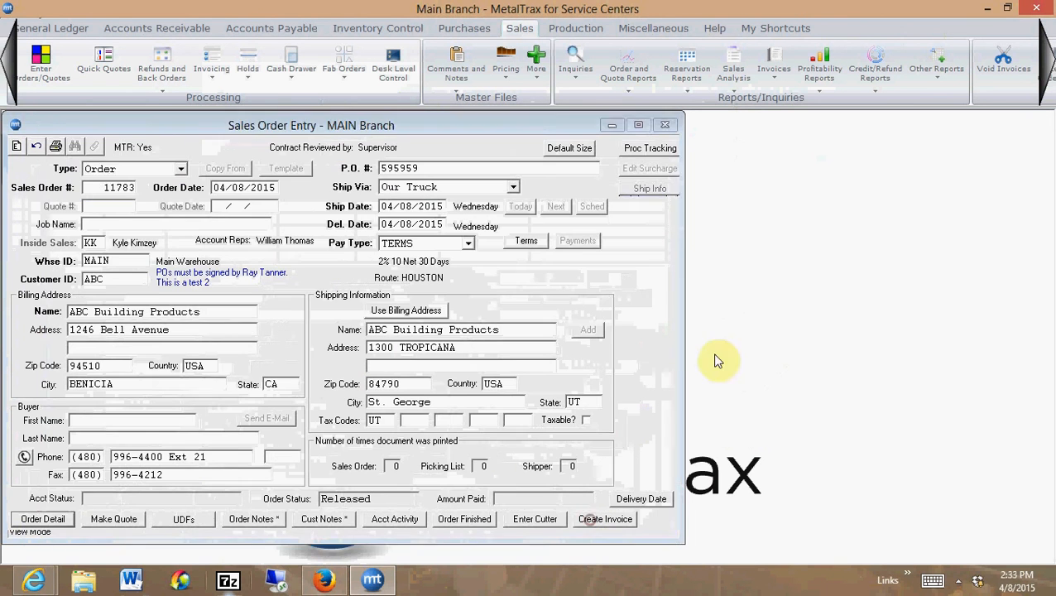